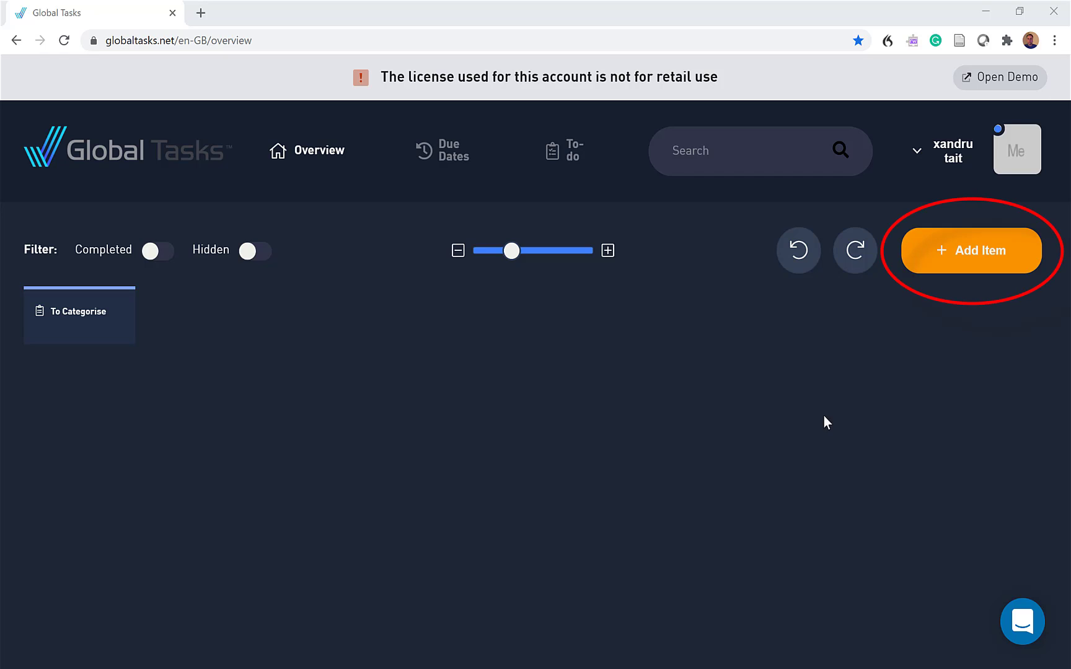
Create a new item named University of type Project, with no parent project assigned
left_click(936, 254)
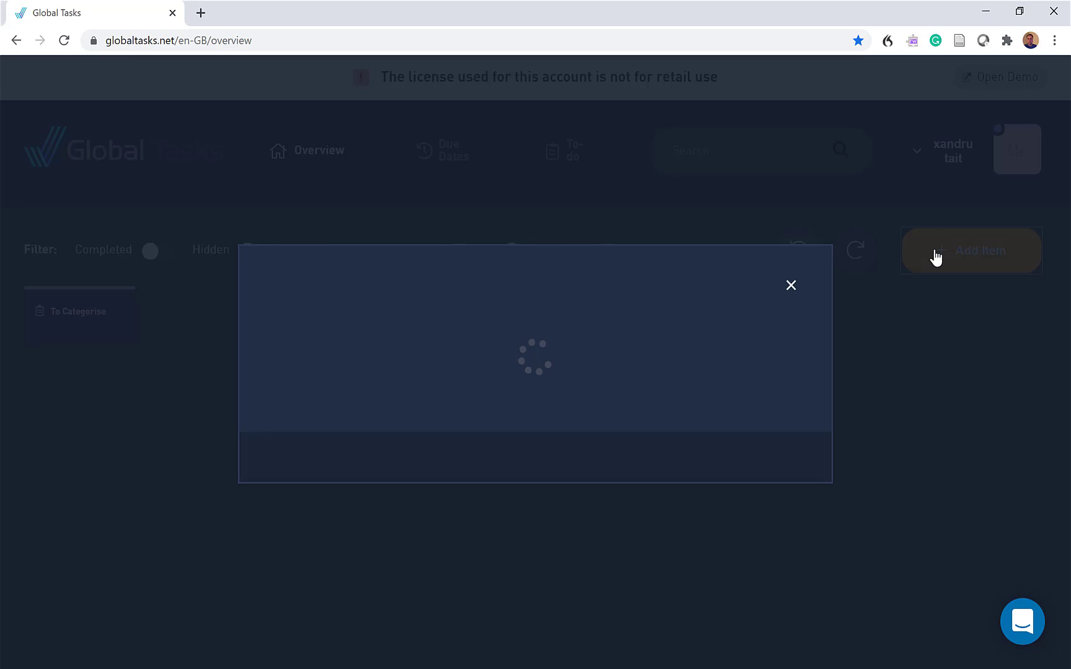
left_click(329, 227)
type("Un")
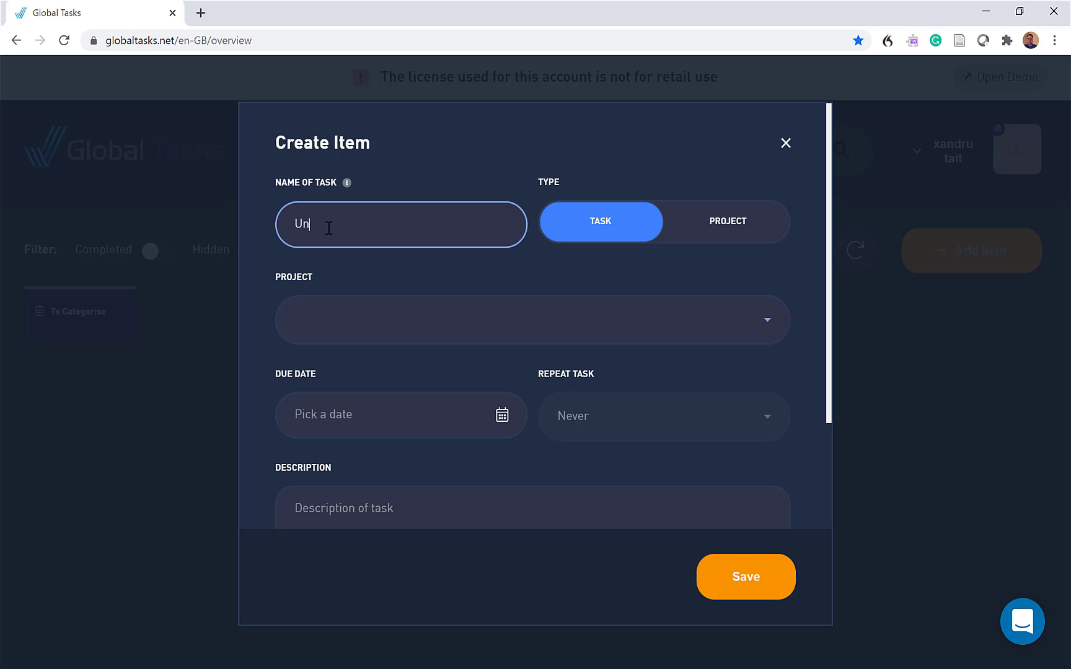
type("iversity")
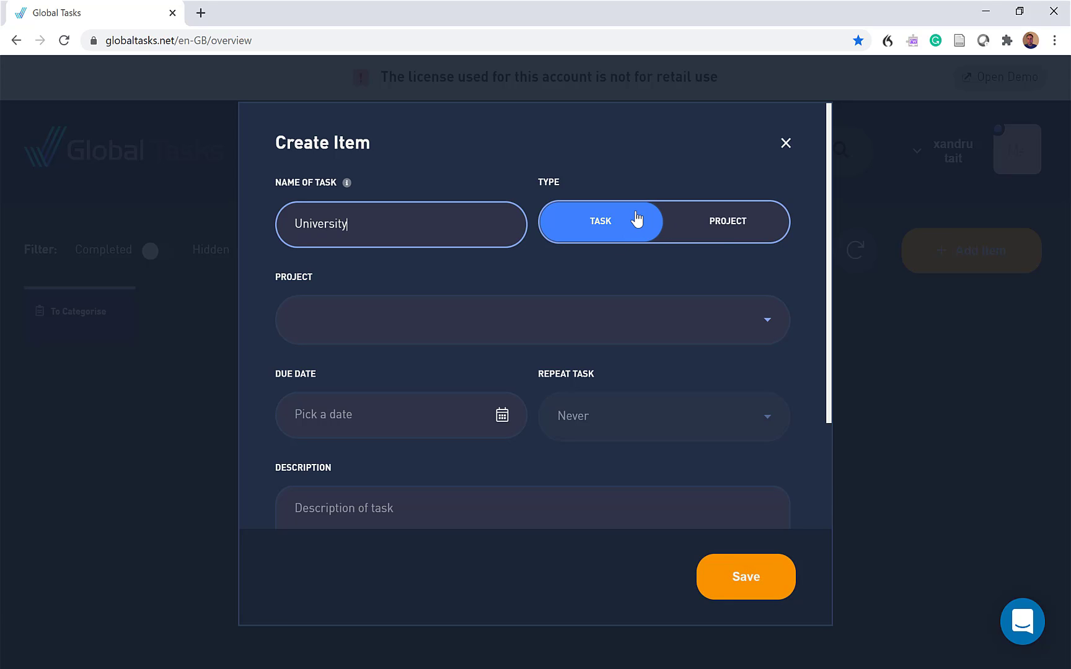
left_click(722, 234)
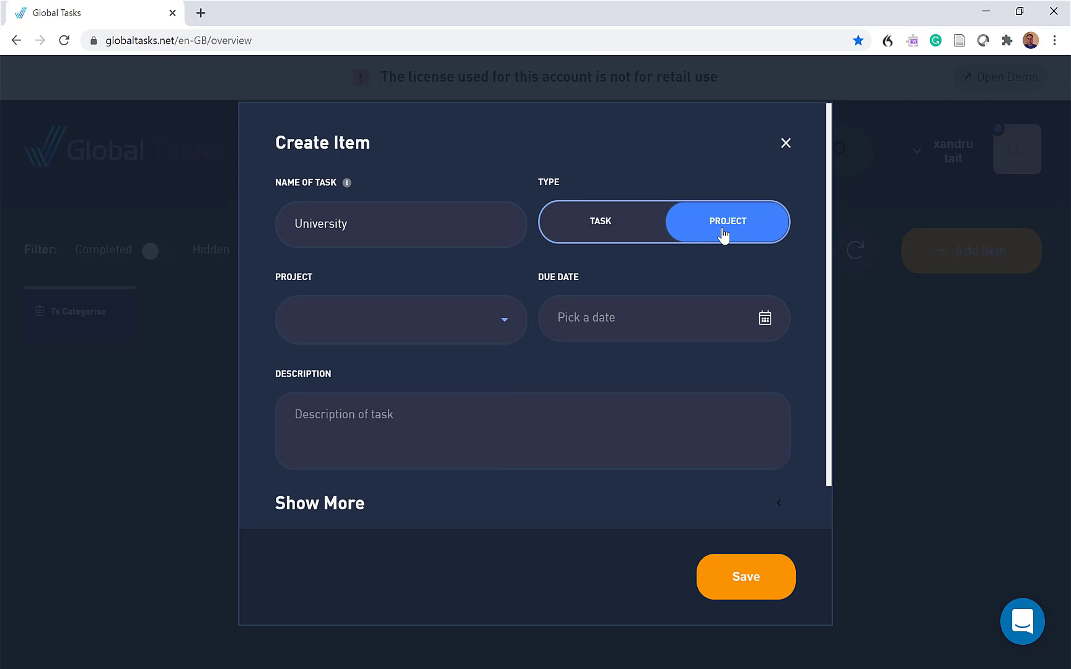
left_click(442, 327)
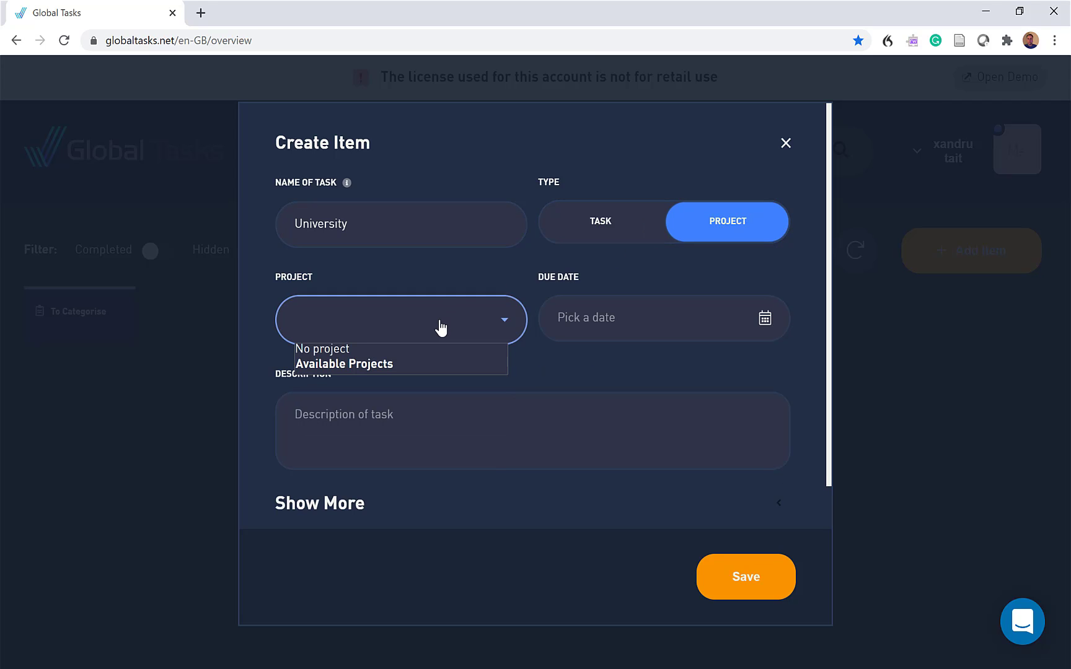
left_click(441, 327)
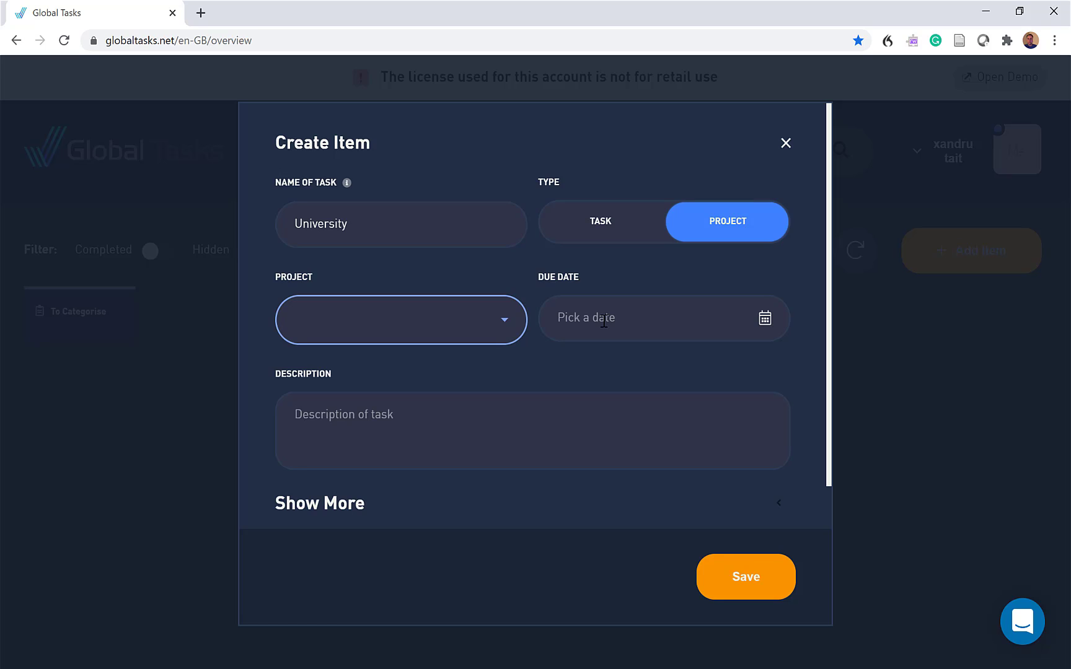
Enter "Nursing Adult" as the description of the University project
left_click(316, 420)
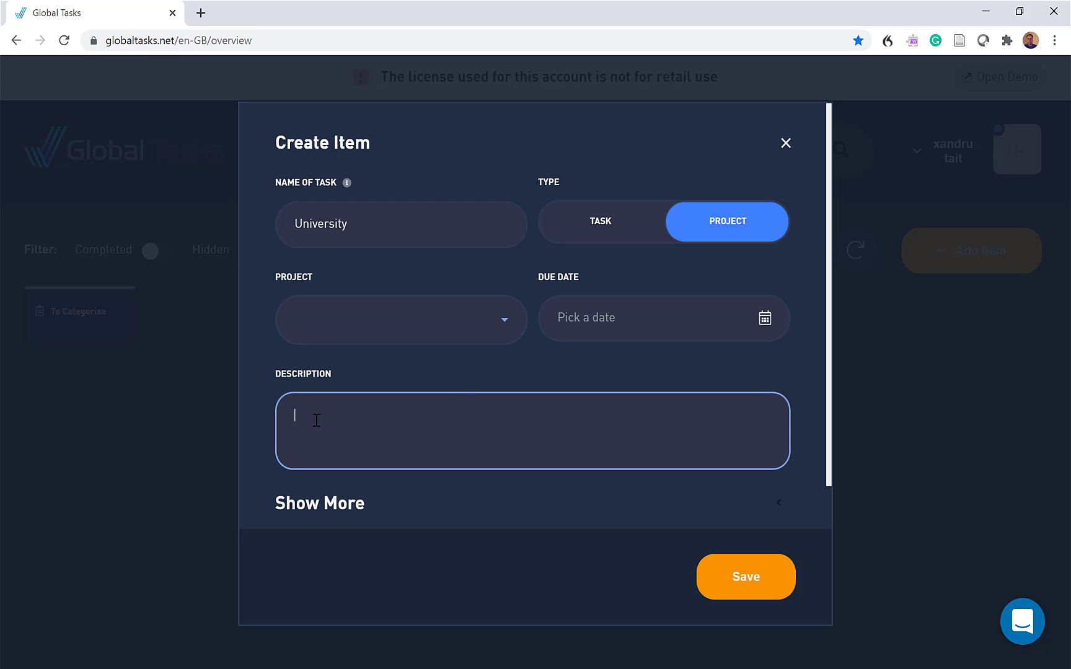
type("Nursing Adult")
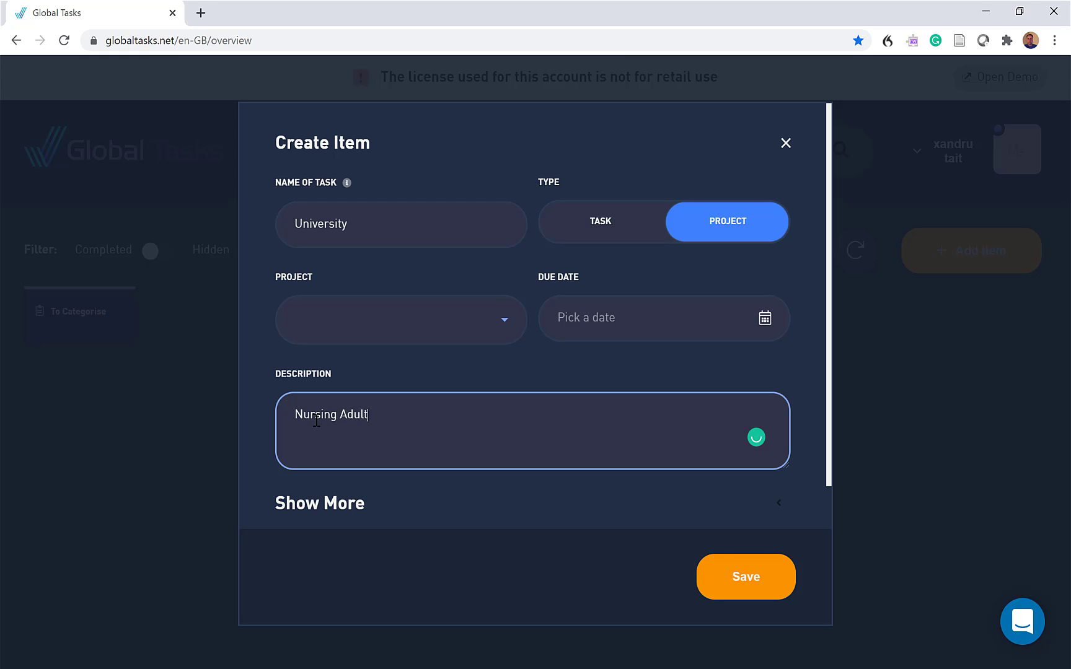
Set the University project's colour to blue-violet (RGB 56, 4, 246) and save the project
left_click(328, 506)
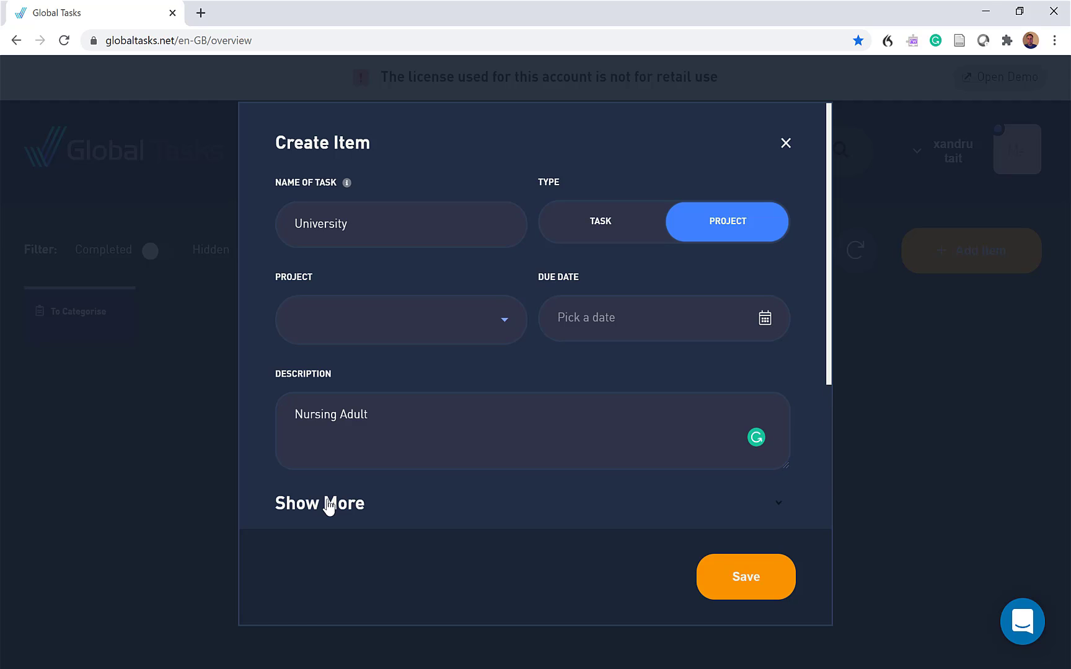
scroll(460, 497, "down", 4)
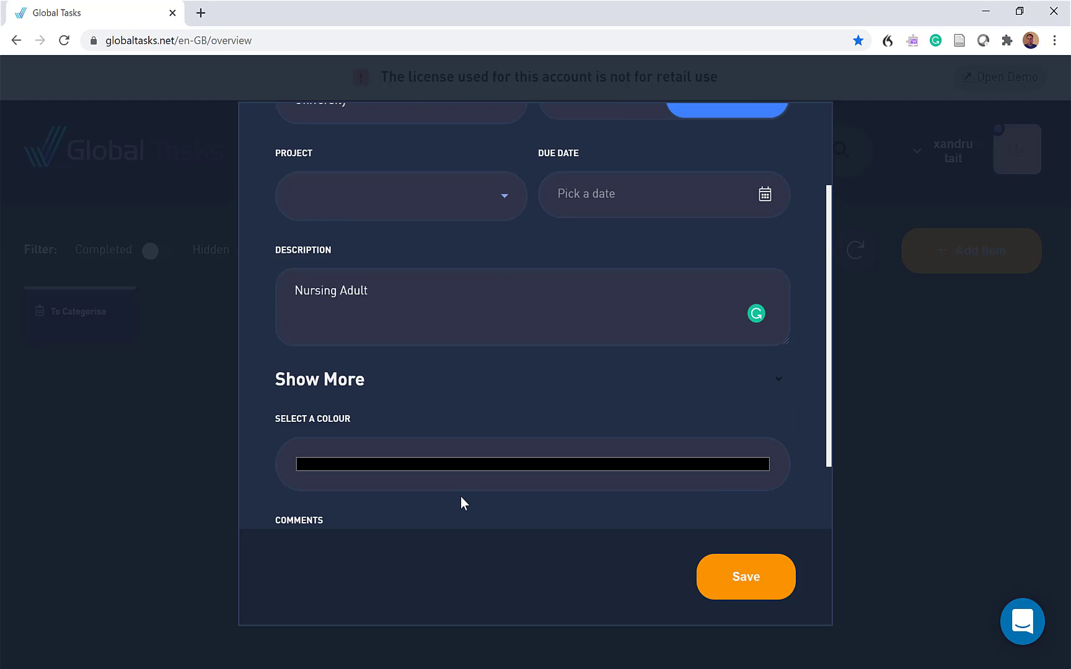
left_click(354, 367)
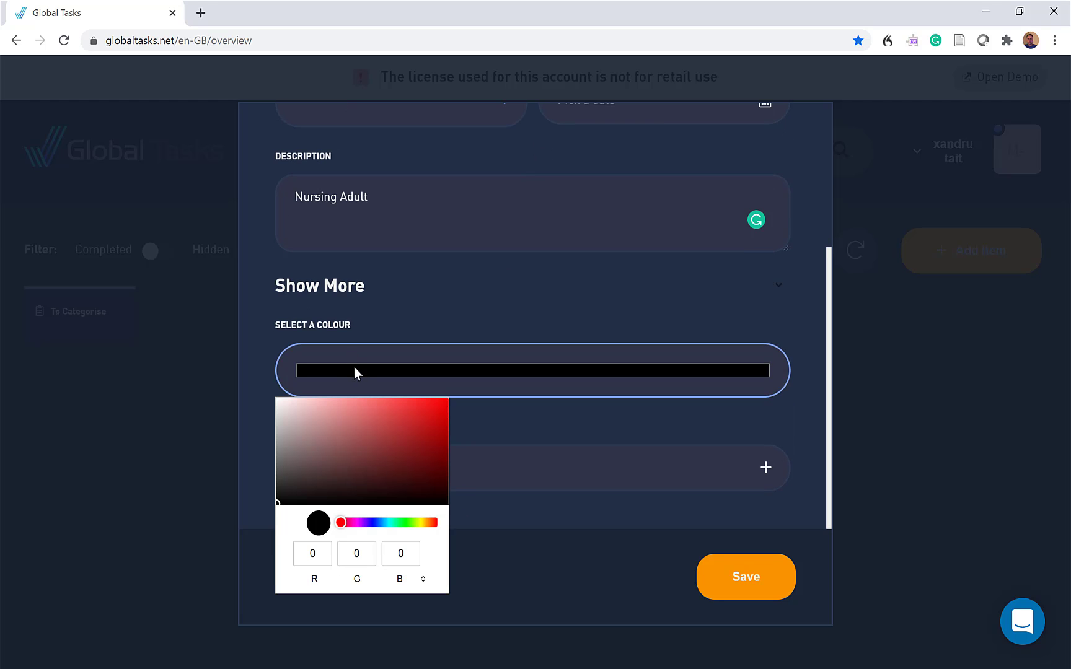
left_click(372, 527)
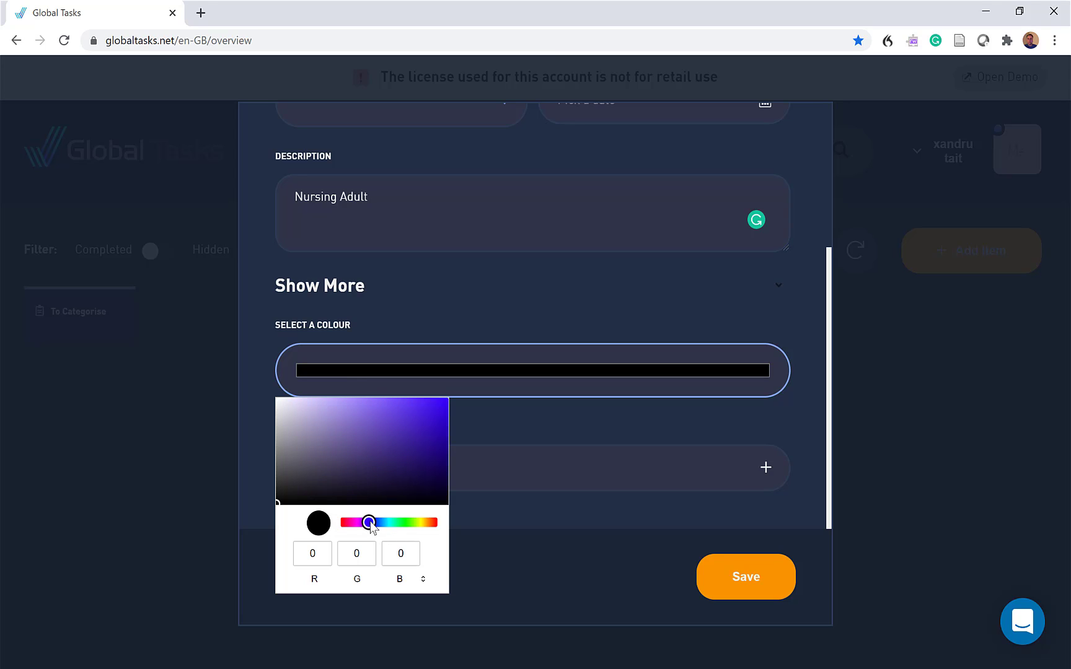
left_click(444, 402)
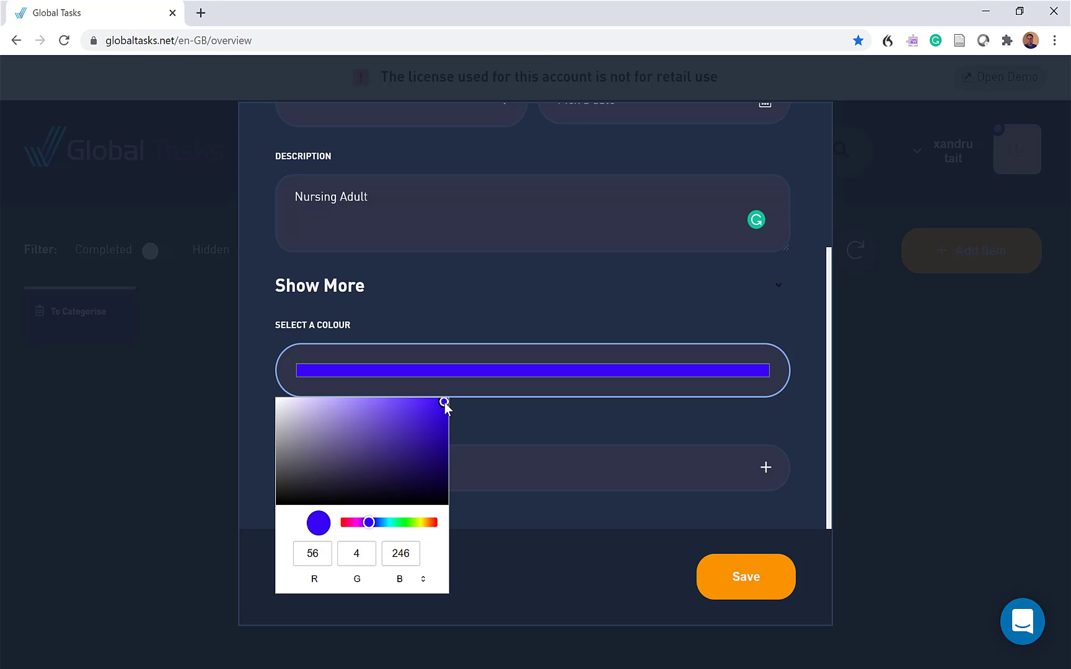
left_click(539, 417)
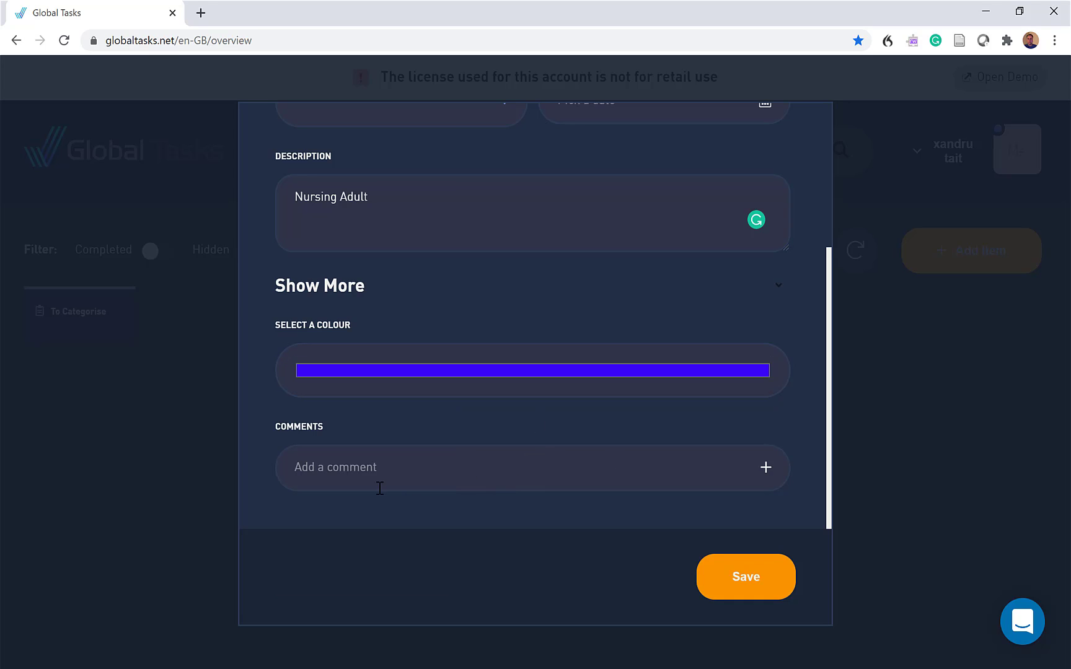
left_click(358, 468)
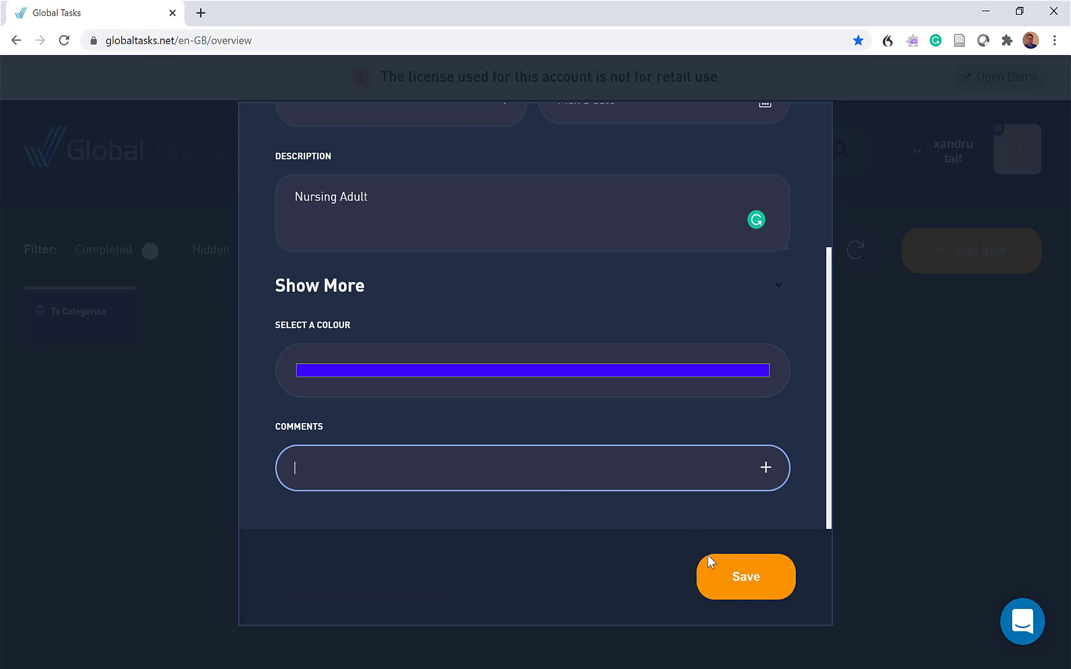
left_click(738, 583)
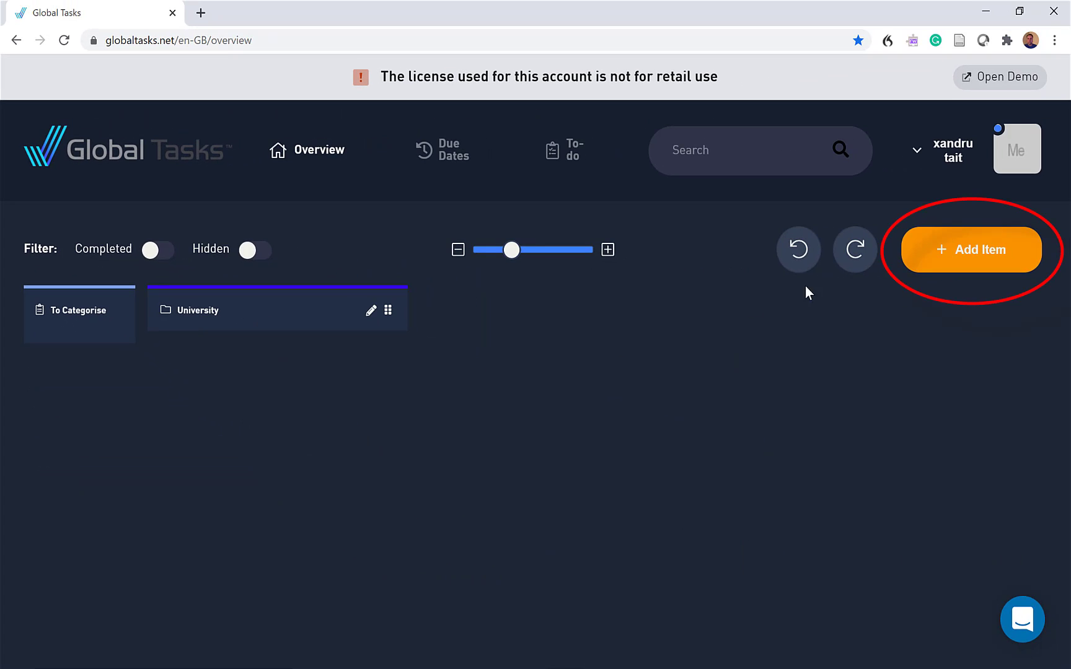
Start a new task named Research and assign it to the University project
left_click(940, 244)
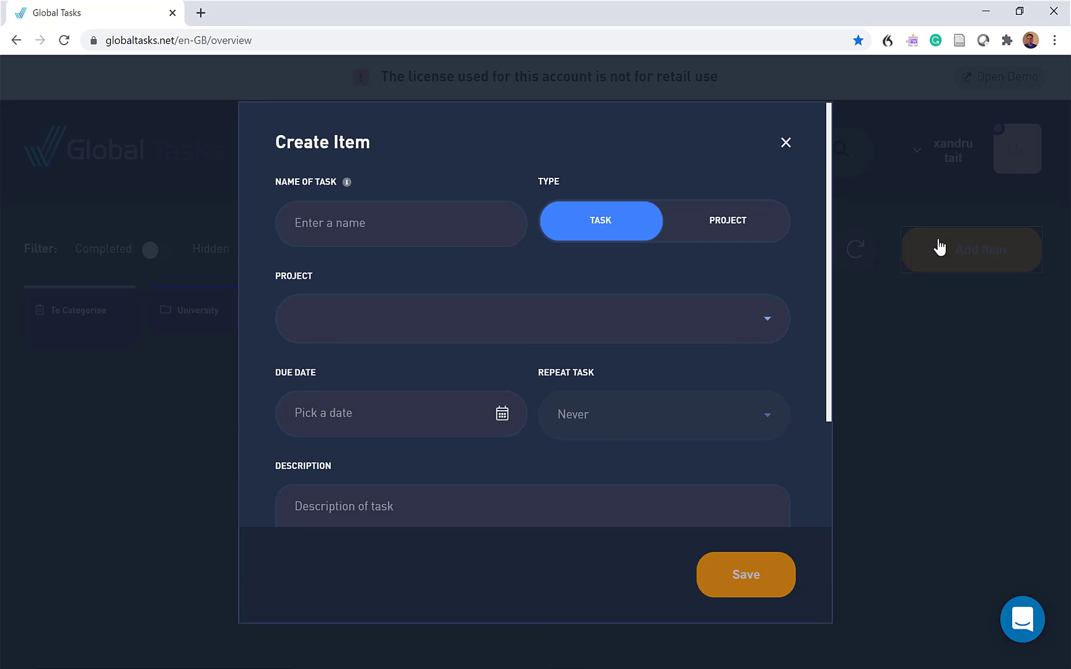
left_click(355, 224)
type("Research")
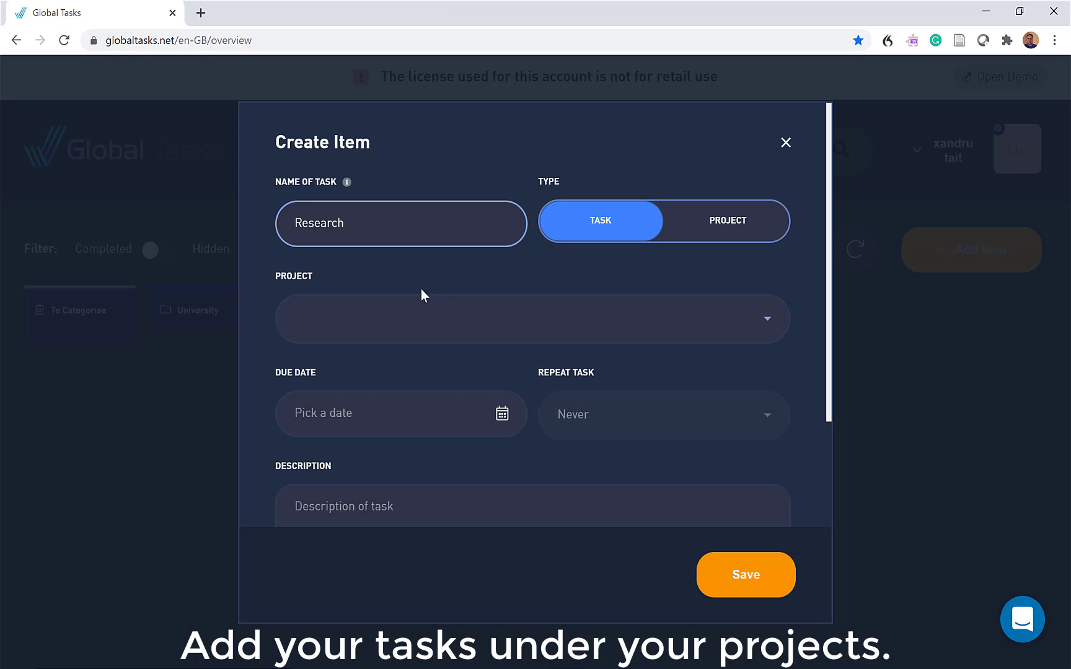
left_click(377, 327)
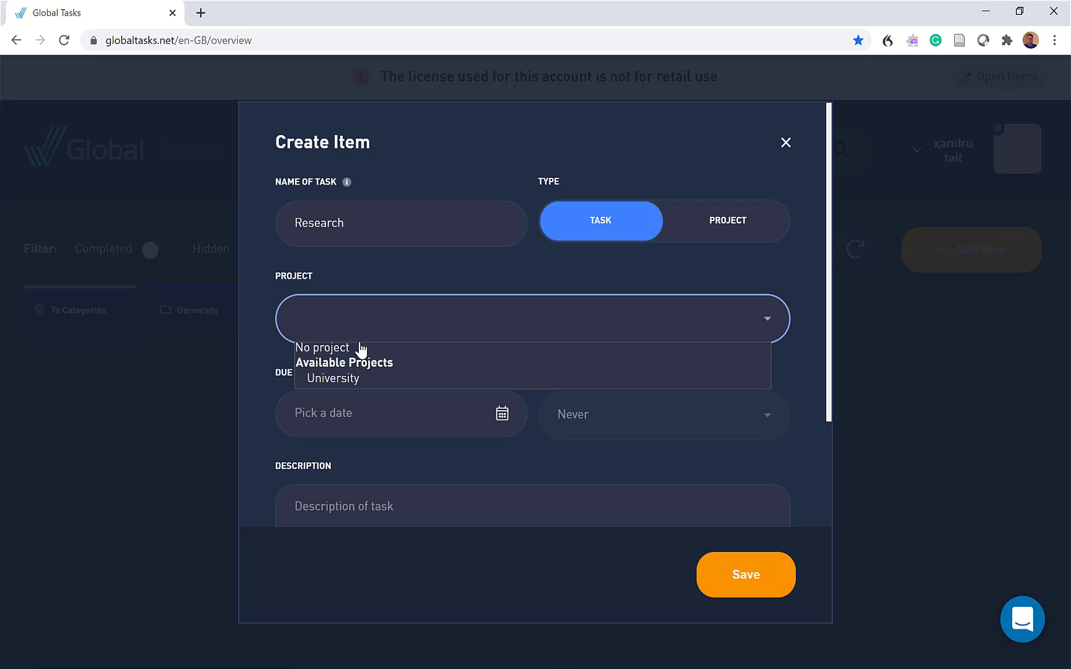
left_click(345, 380)
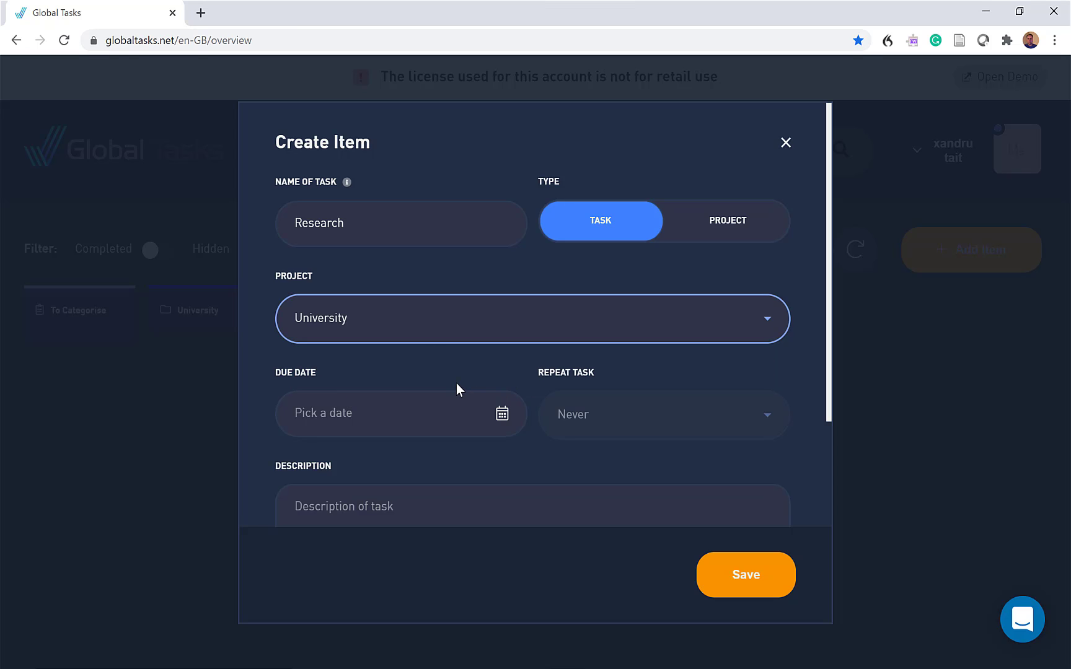
Set the Research task's due date to 27/11/2020 at 17:12
left_click(502, 416)
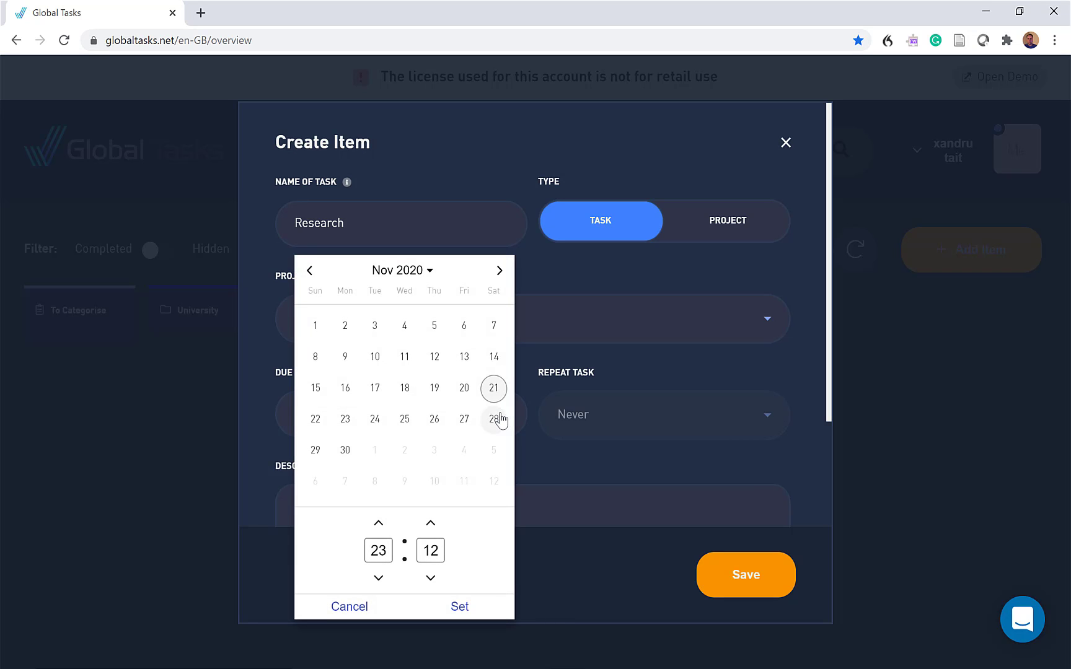
left_click(464, 421)
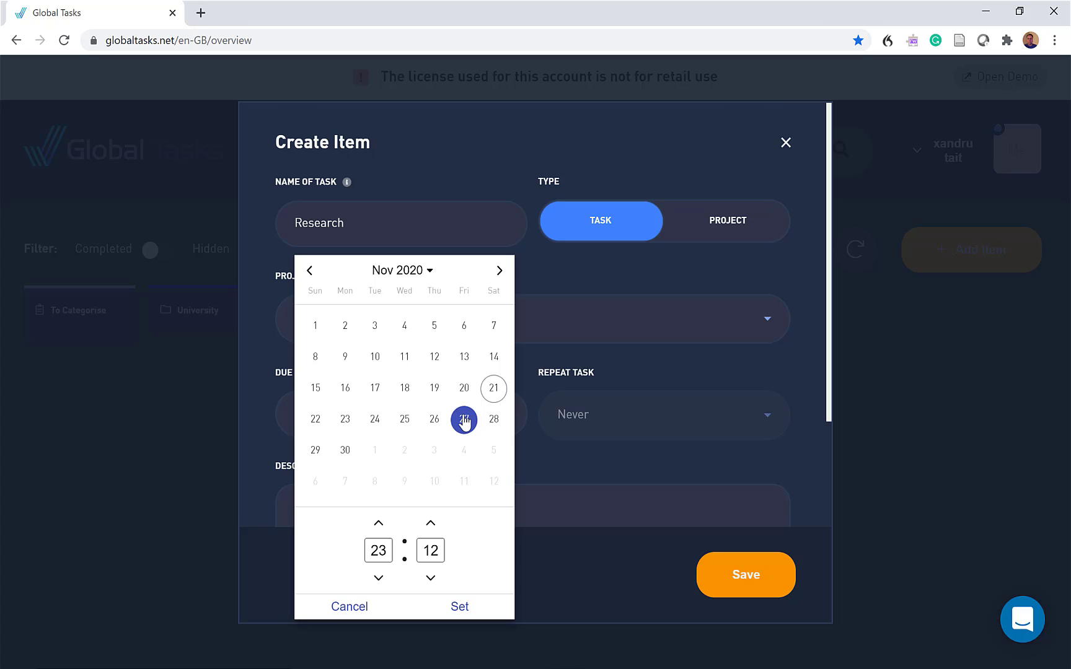
left_click(378, 578)
left_click(379, 578)
left_click(378, 578)
left_click(378, 578)
left_click(379, 577)
left_click(379, 578)
left_click(379, 578)
left_click(378, 578)
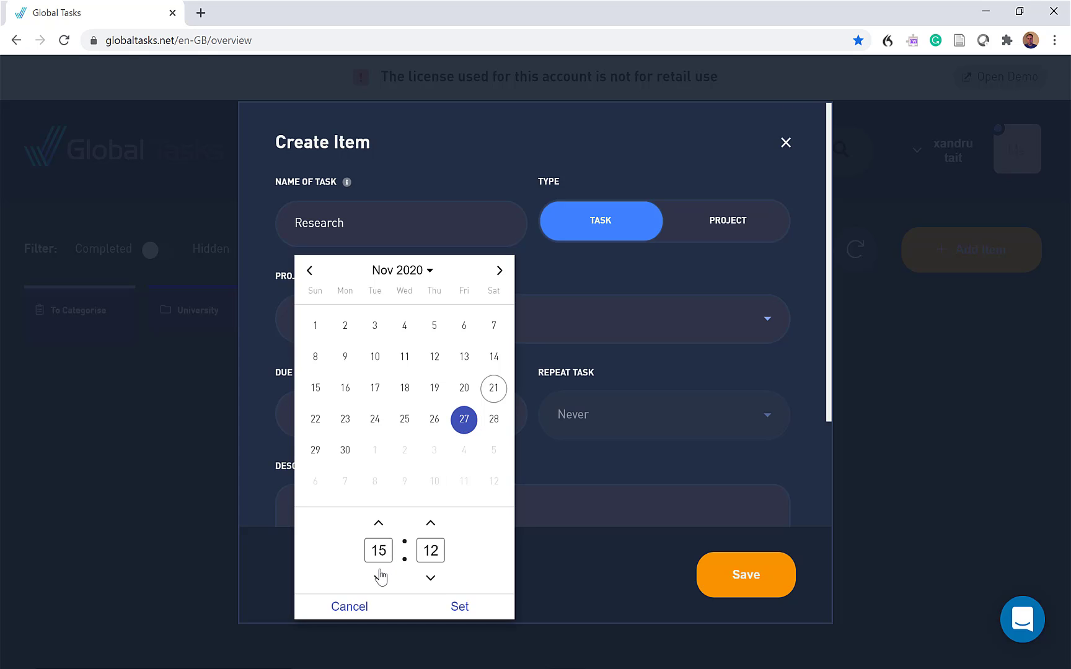
left_click(378, 524)
left_click(379, 524)
left_click(457, 605)
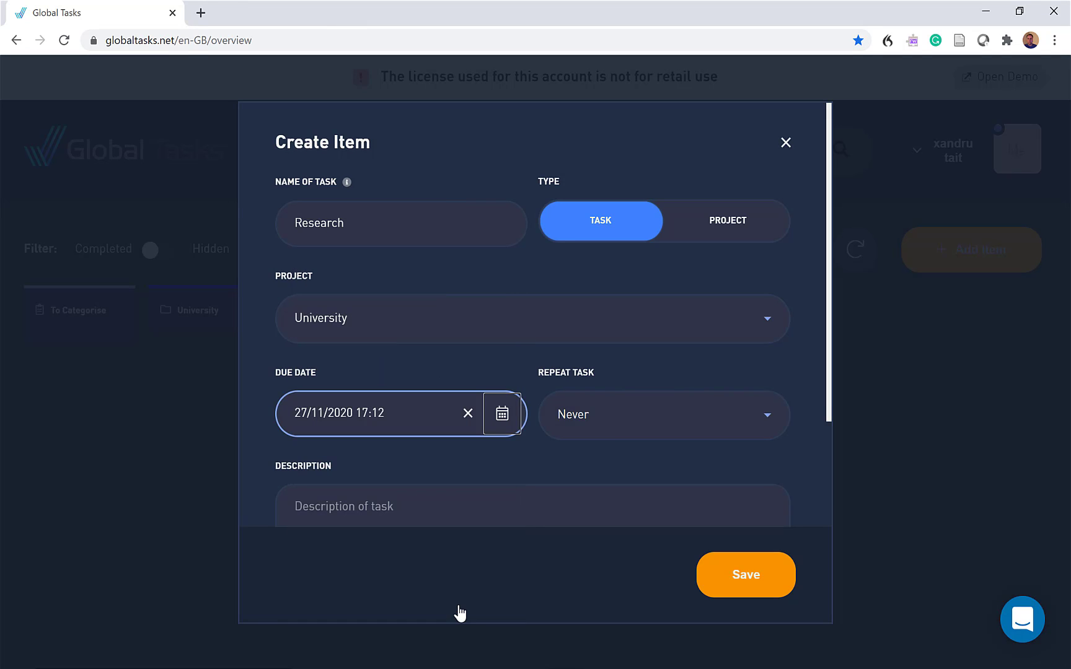
Choose Never for the task's recurrence and enter the description "Researching the human body"
left_click(624, 417)
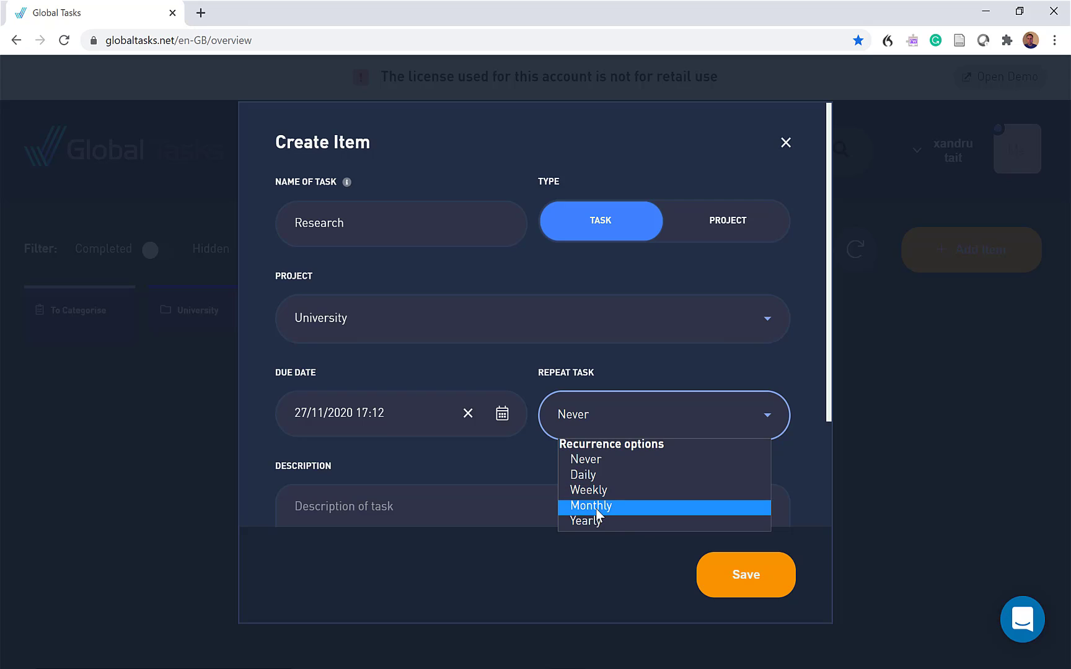
left_click(596, 464)
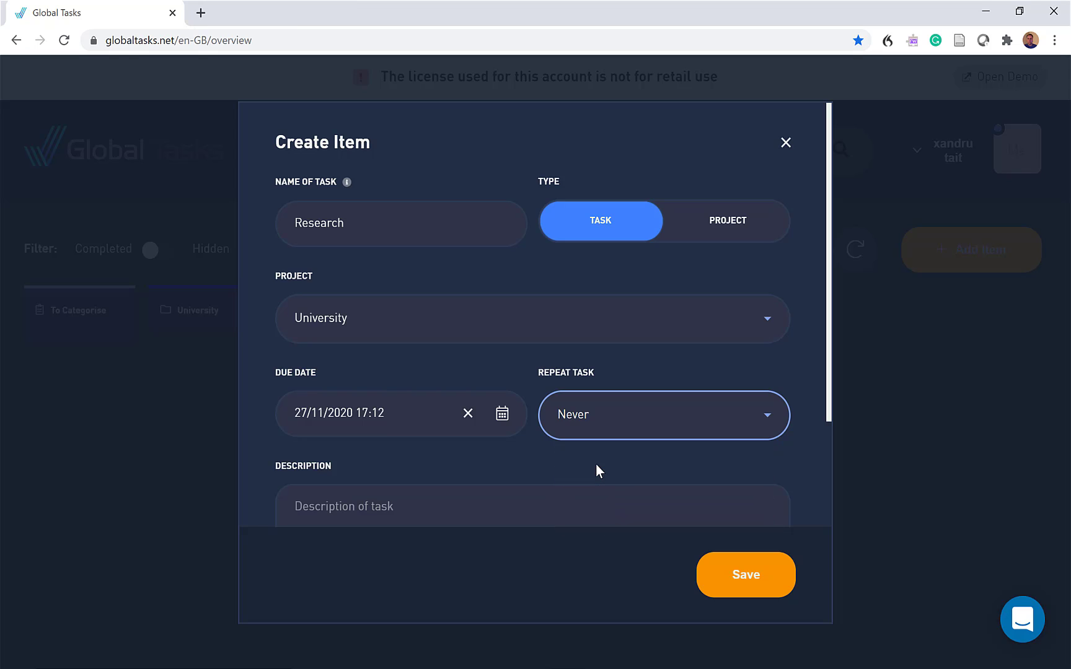
left_click(313, 501)
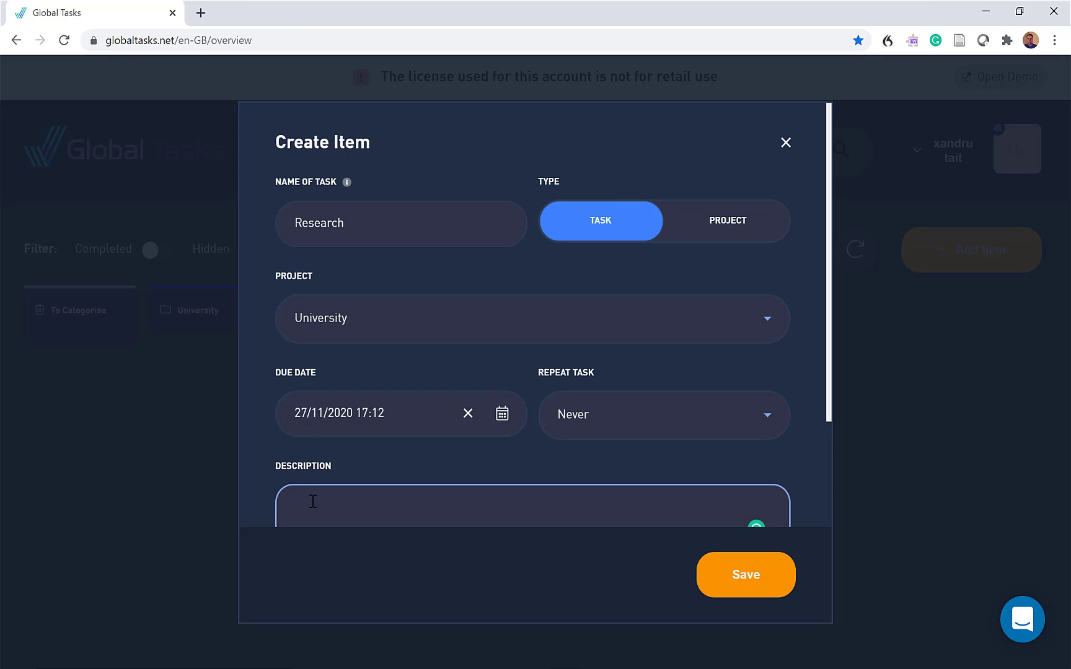
type("Researching the human bos")
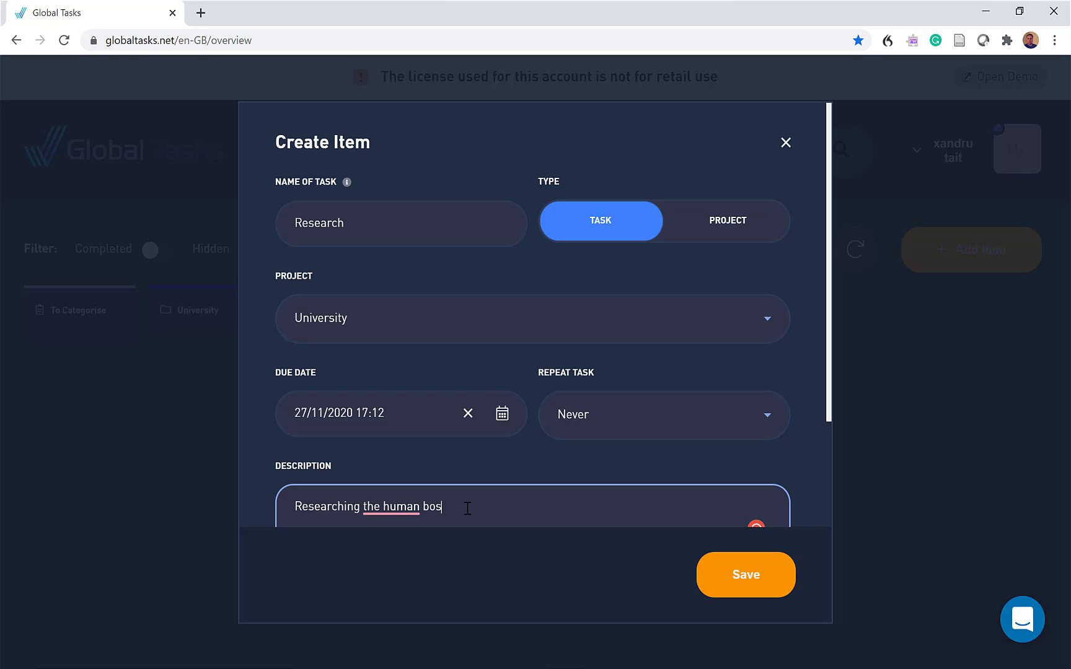
key("BackSpace")
type("dy")
Expand the task's additional options and set the task size to M
scroll(504, 485, "down", 2)
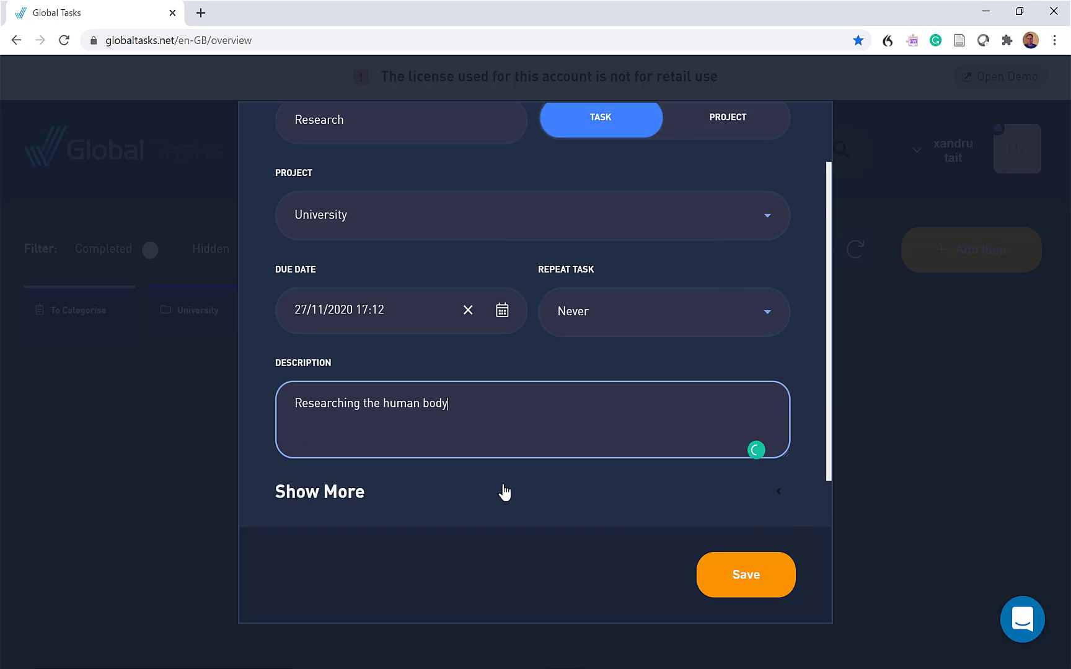
left_click(343, 458)
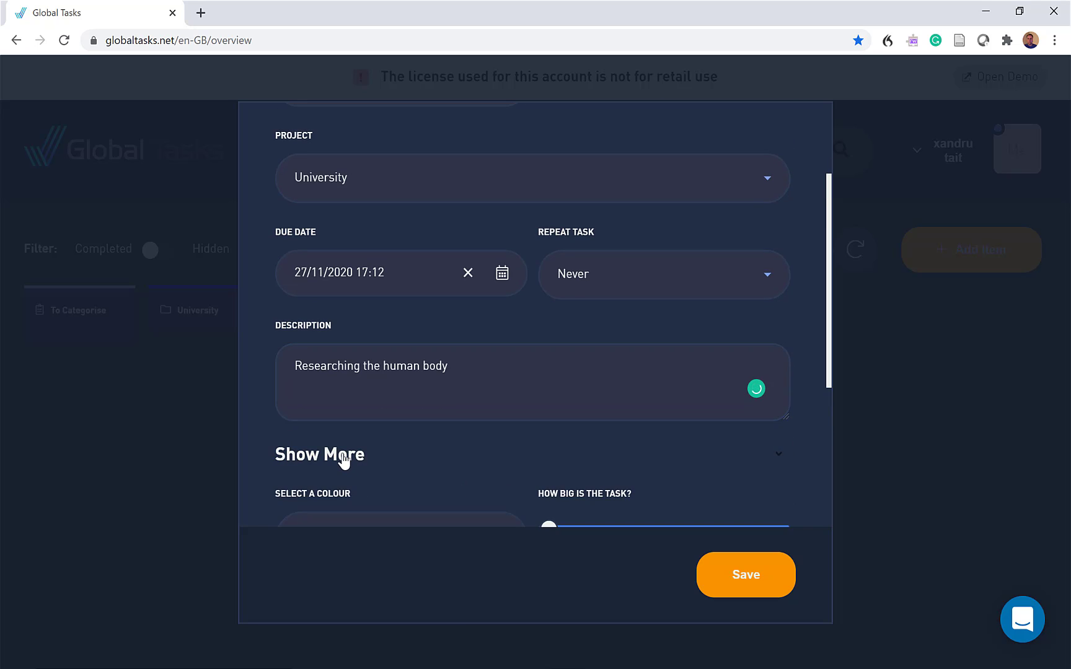
scroll(457, 460, "down", 3)
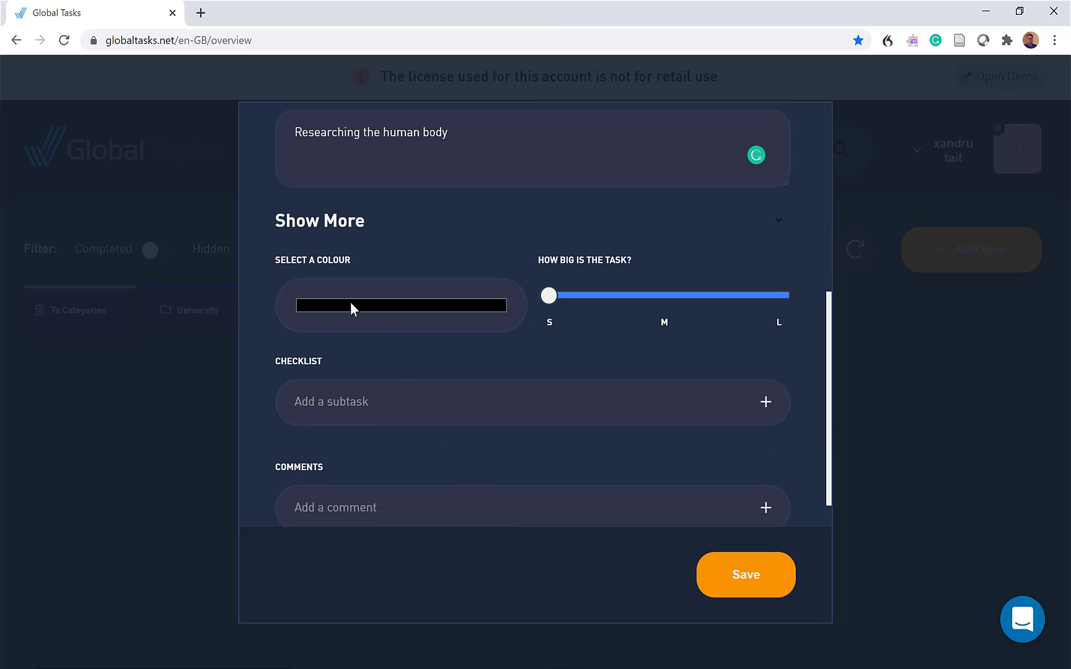
left_click(661, 295)
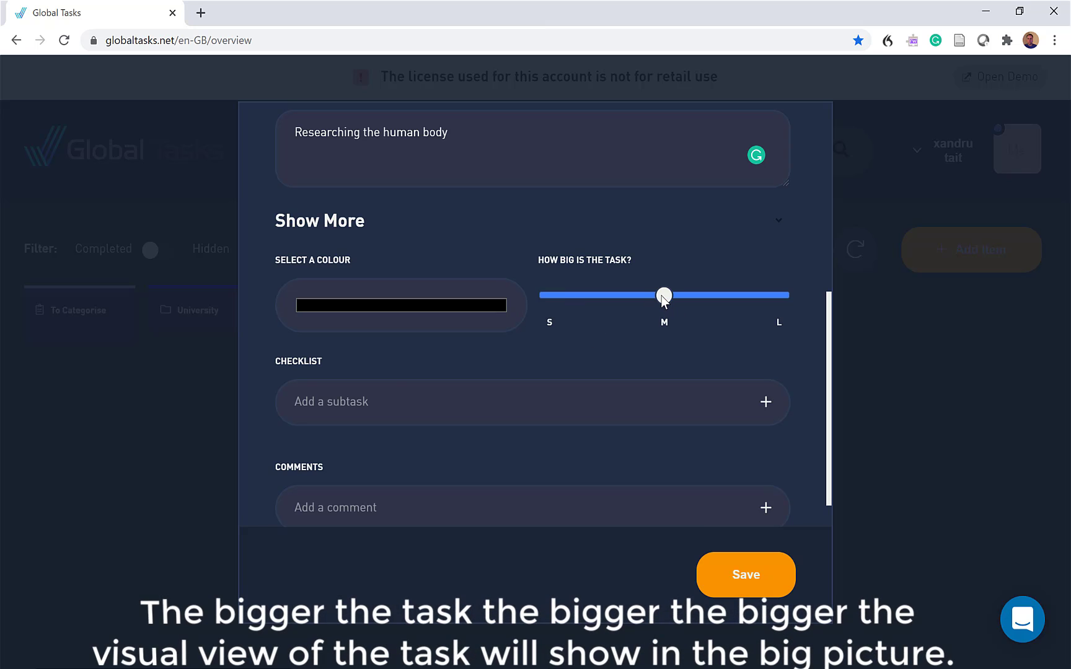
Add the subtasks "Library" and "Online Library" to the Research task's checklist
left_click(324, 396)
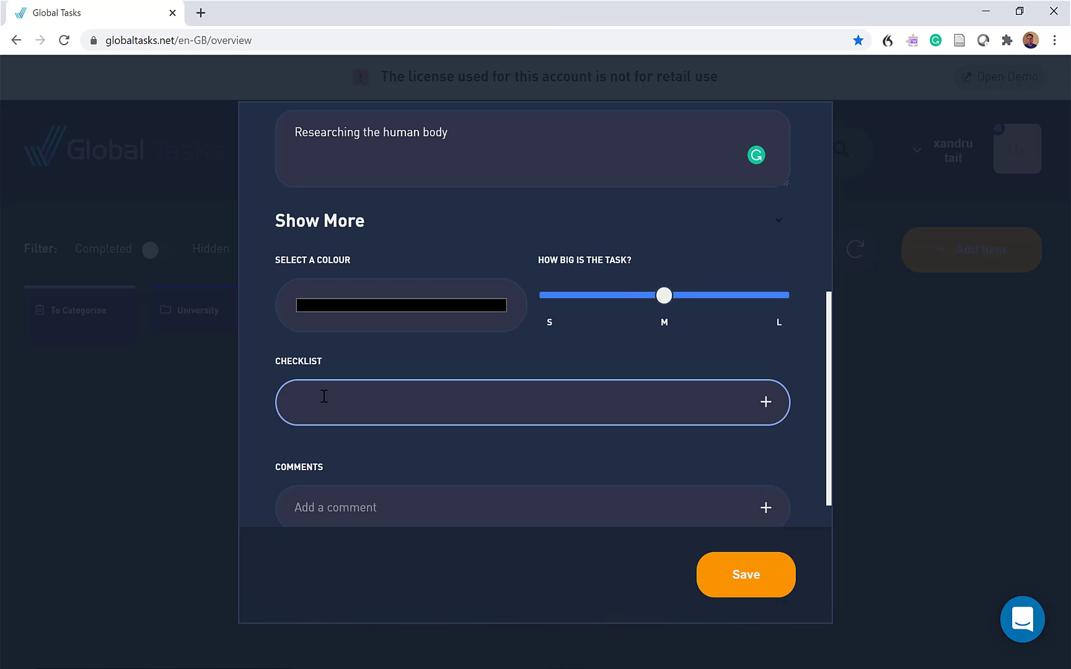
type("Library")
key("Return")
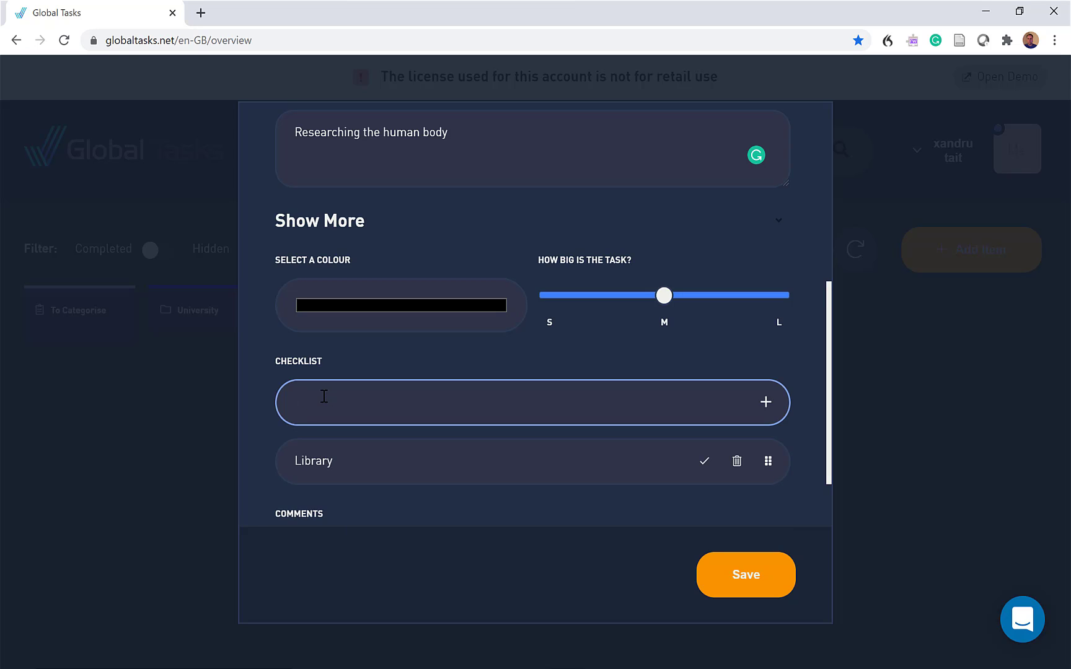
type("Online Library")
key("Return")
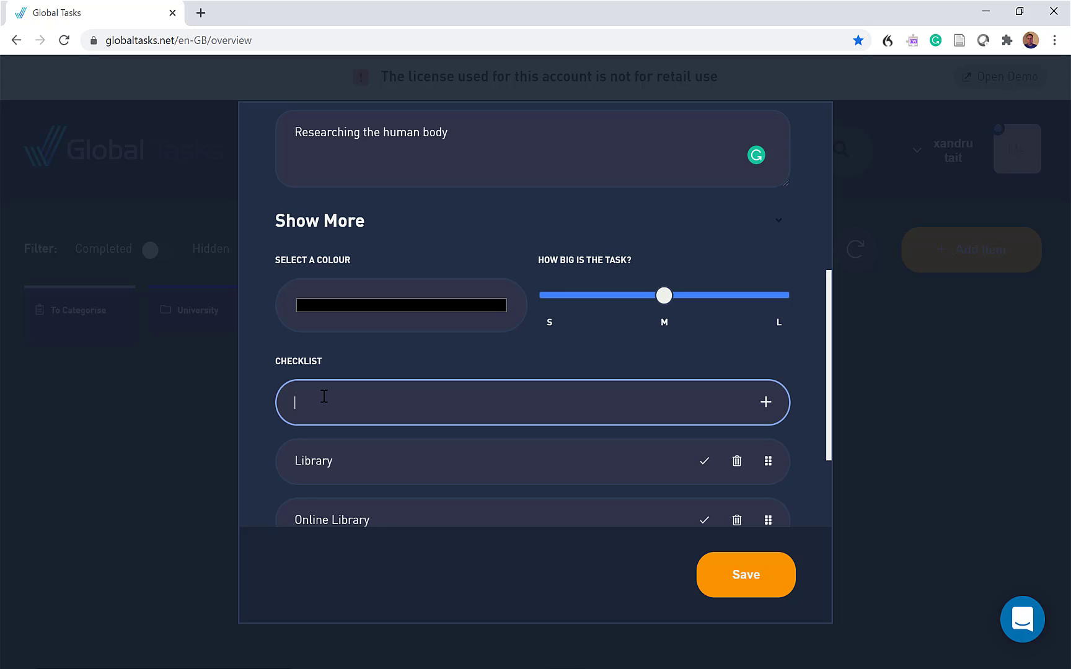
Add two more checklist subtasks, "Jstor" and "World", to the Research task
type("Jstor")
key("Return")
type("World")
key("Return")
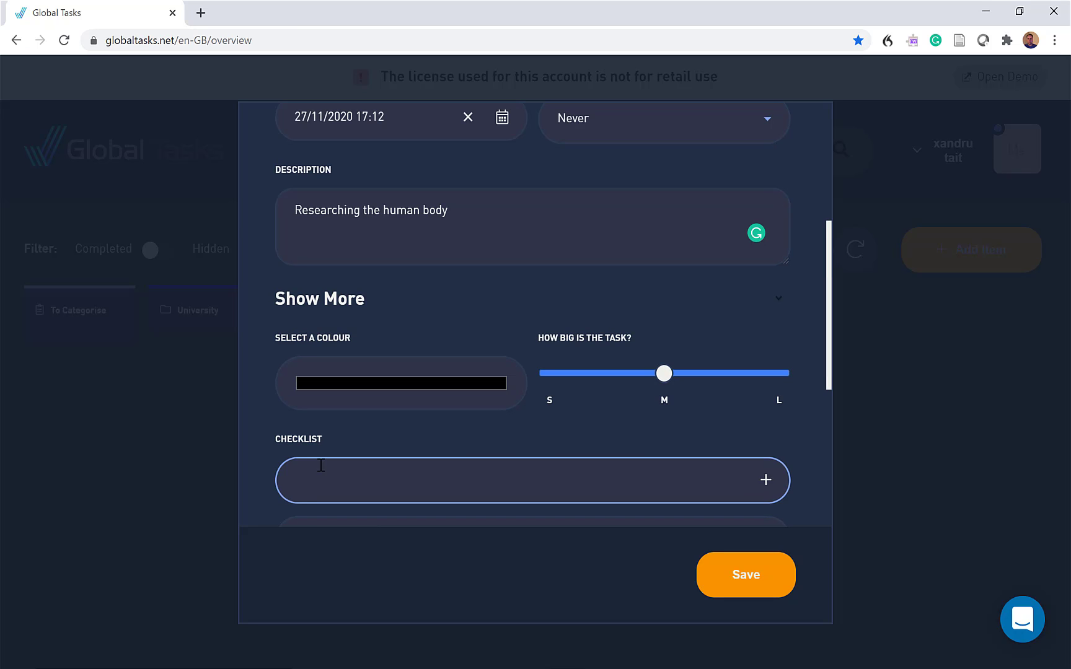
Add the subtask "Pubmed" to the Research task's checklist and save the task
type("Pu")
type("med")
key("Return")
scroll(414, 477, "down", 6)
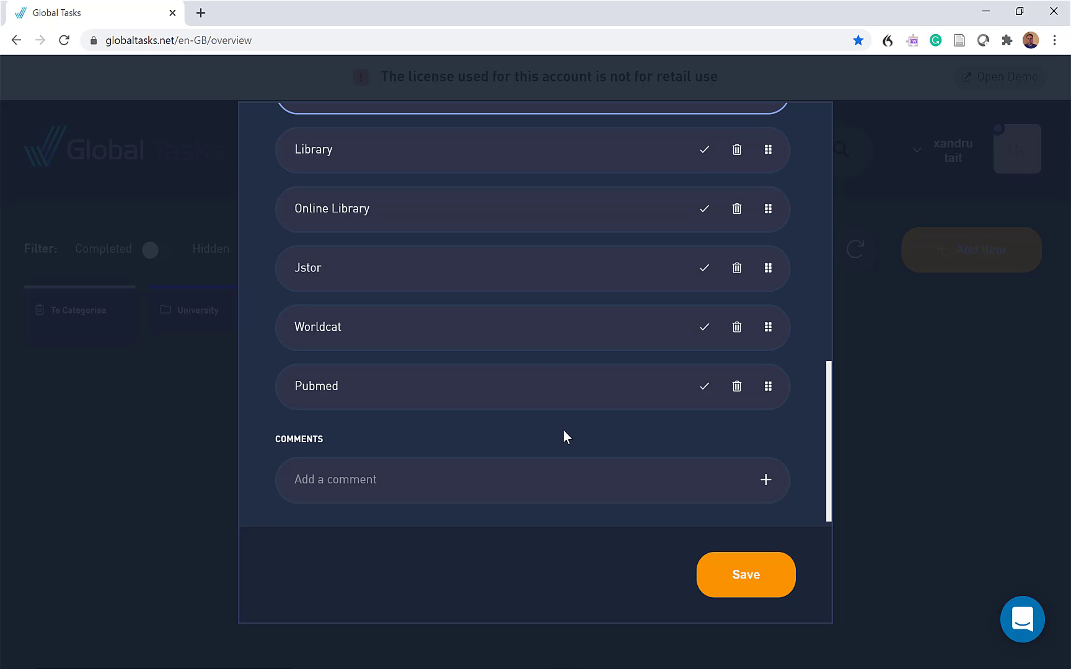
left_click(740, 578)
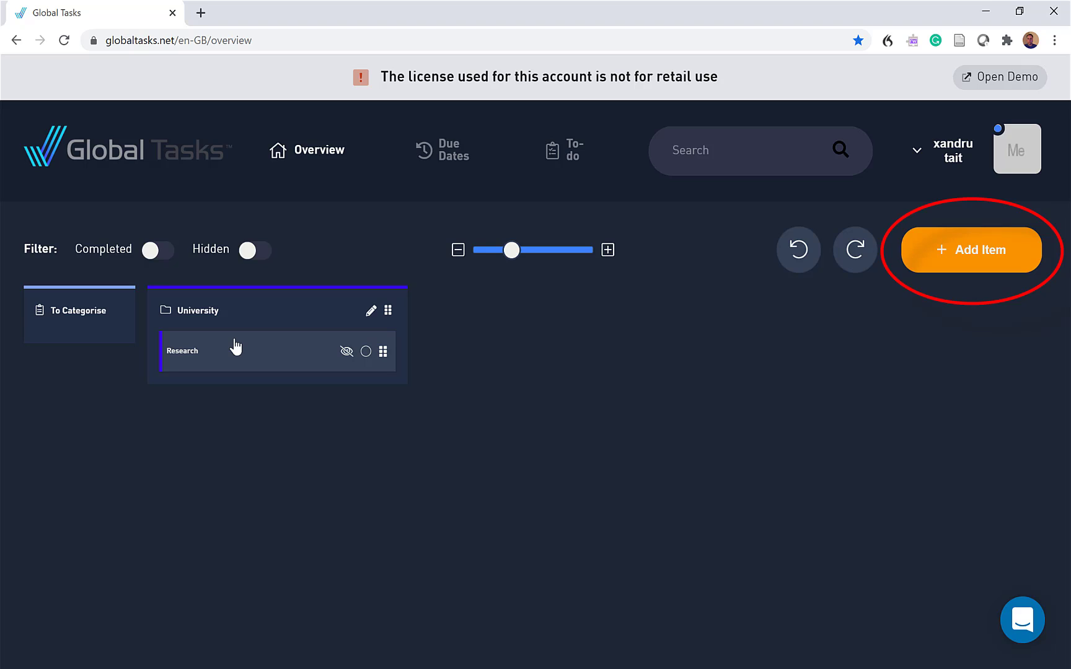
Start a new task named "Lecture 1" and assign it to the University project
left_click(966, 257)
left_click(329, 228)
type("4ect")
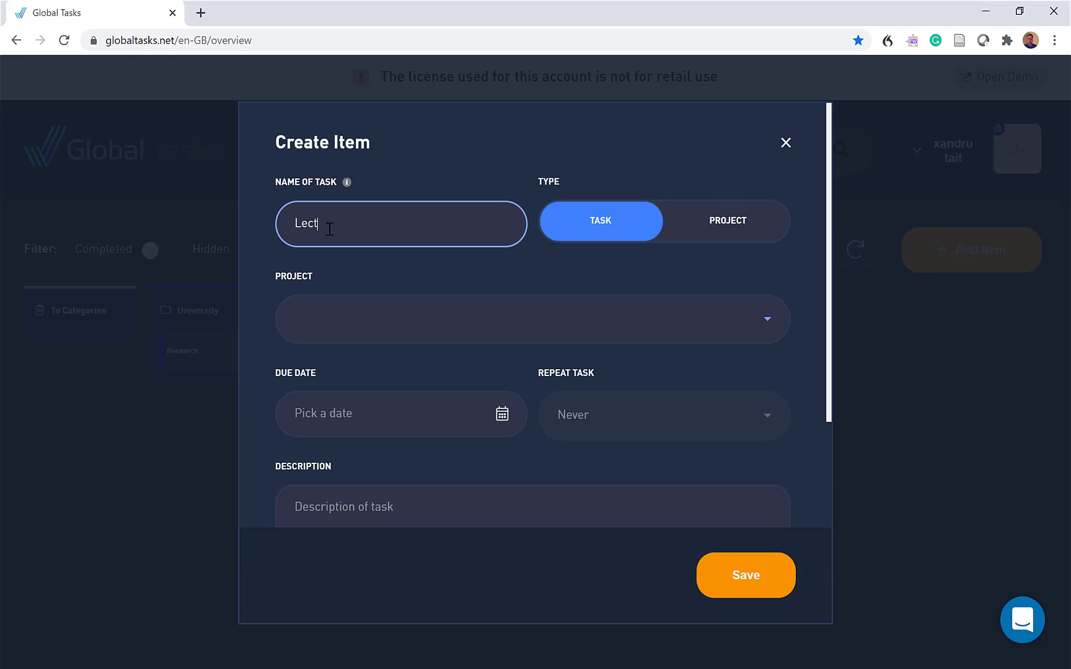
type("ure 1")
left_click(347, 319)
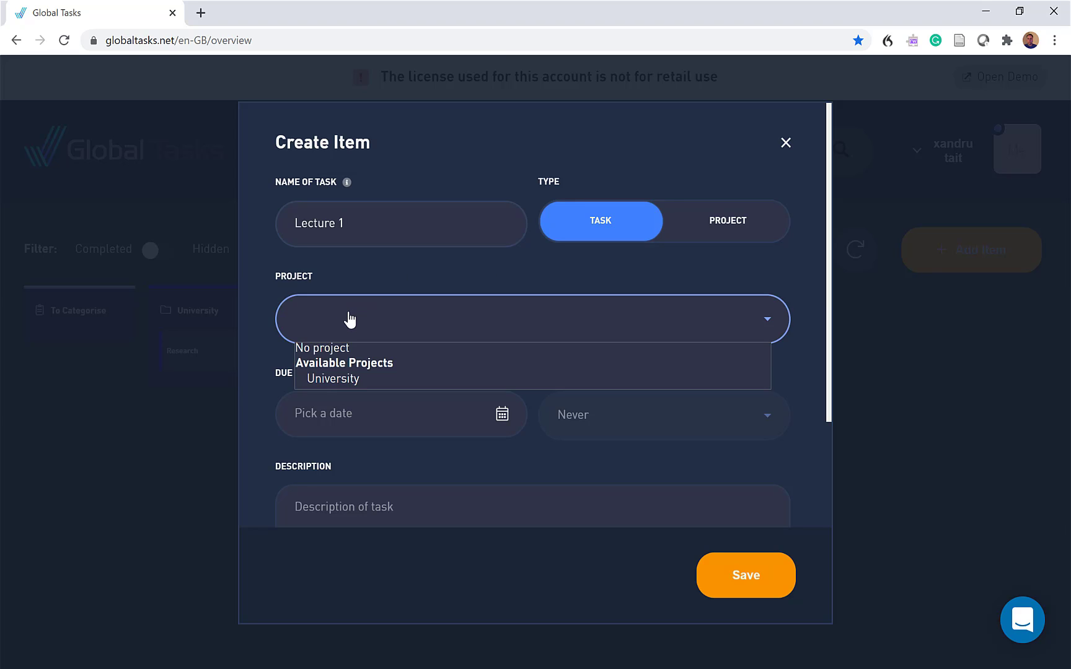
left_click(330, 379)
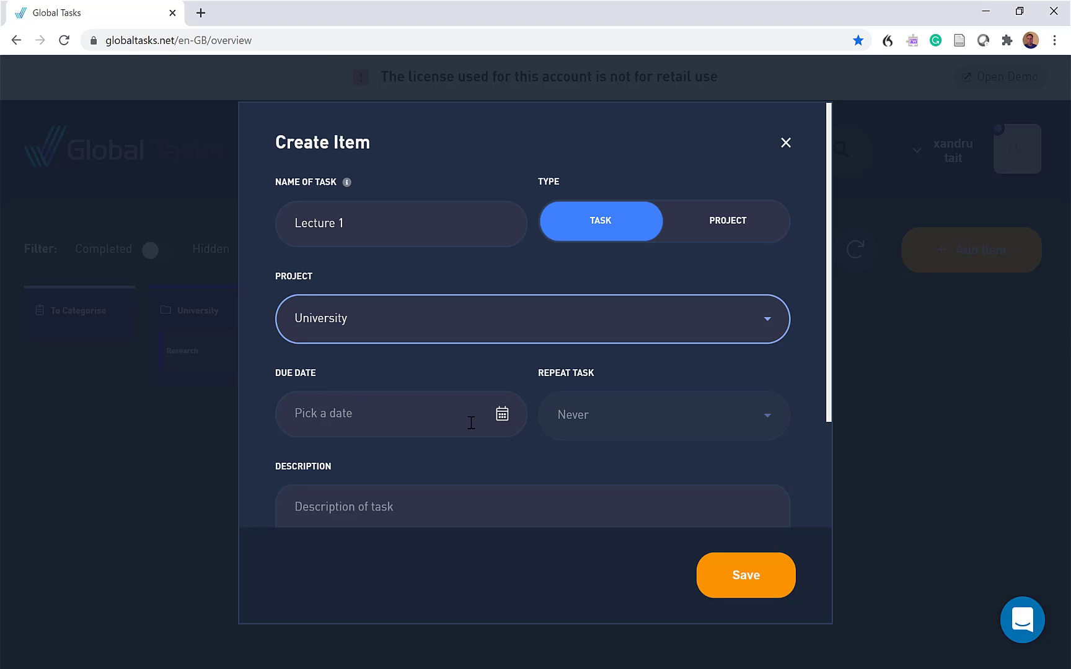
Set the Lecture 1 due date to 24/11/2020 23:15 and enter the description "Lecture on cardio"
left_click(502, 416)
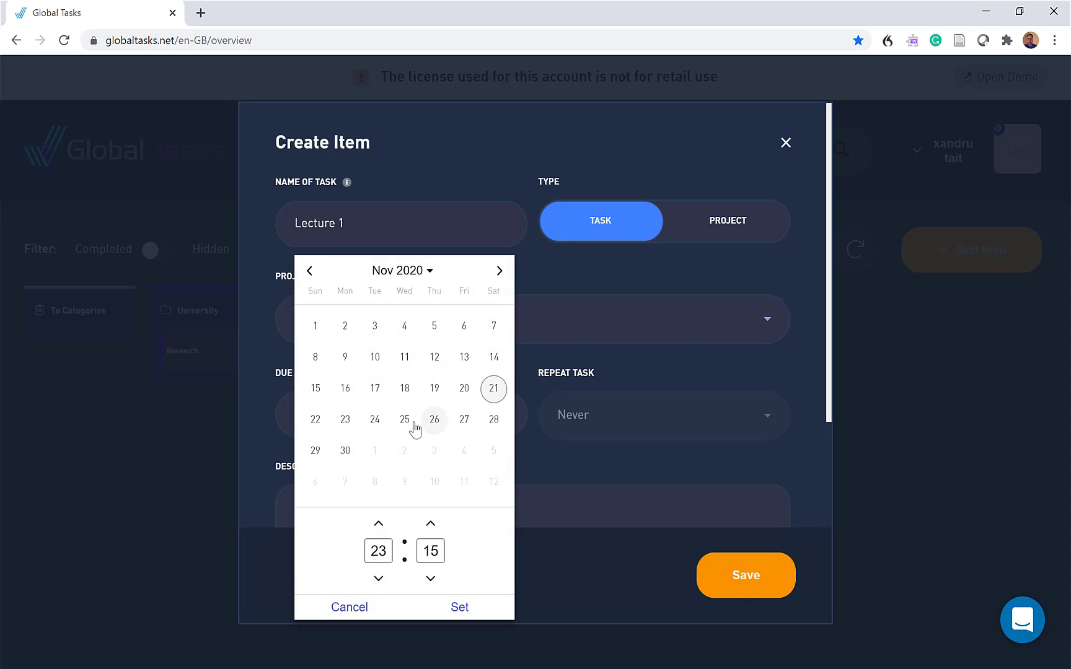
left_click(373, 419)
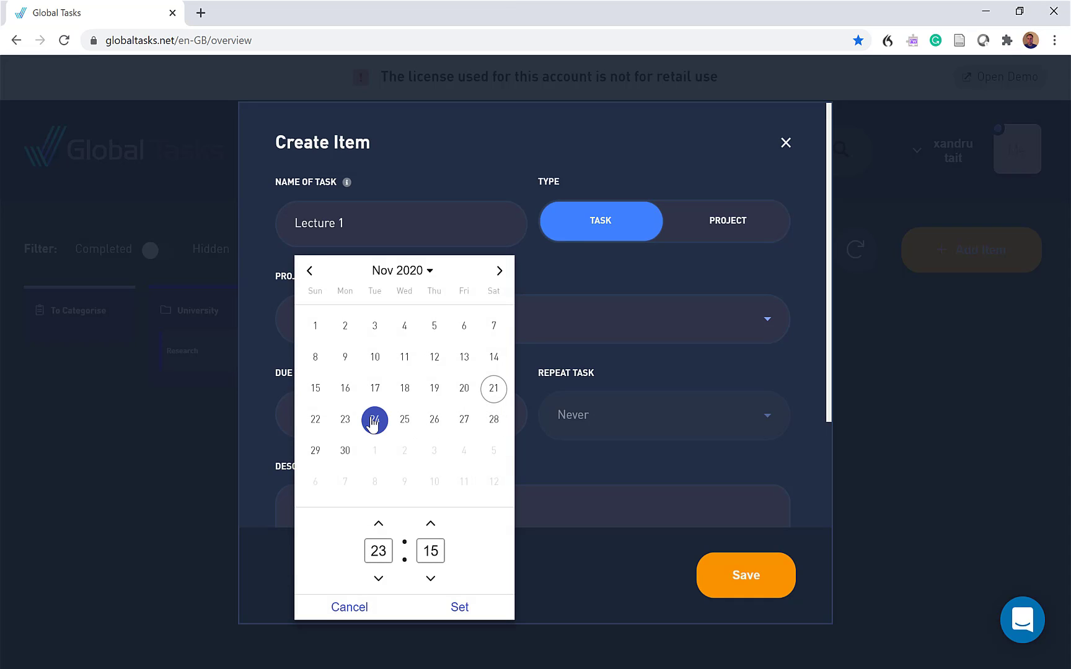
left_click(459, 609)
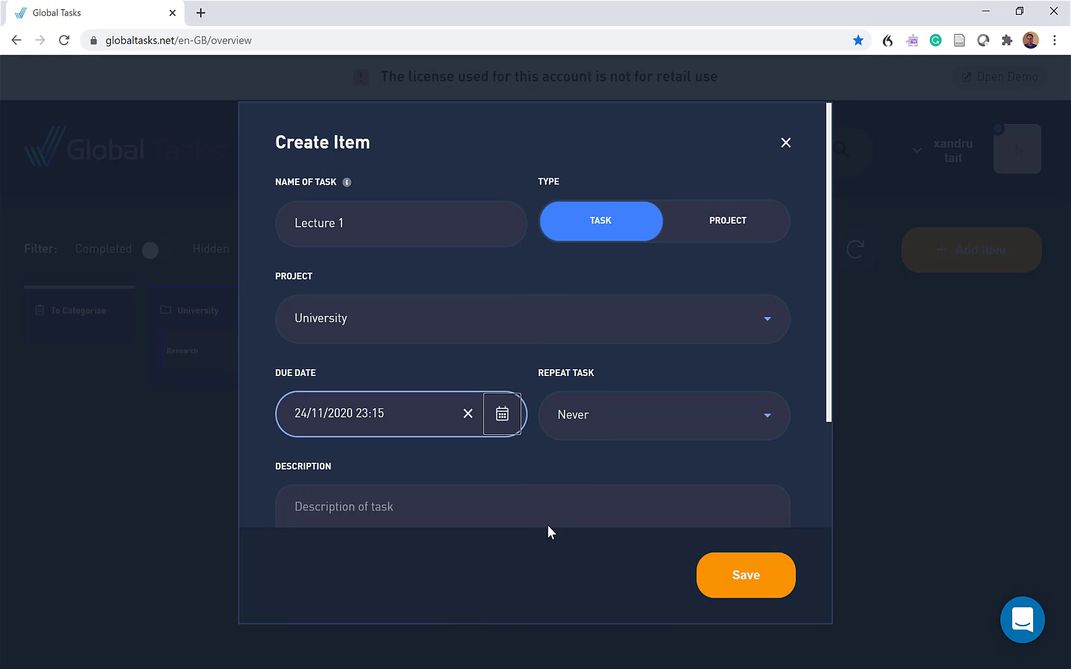
left_click(320, 502)
type("L")
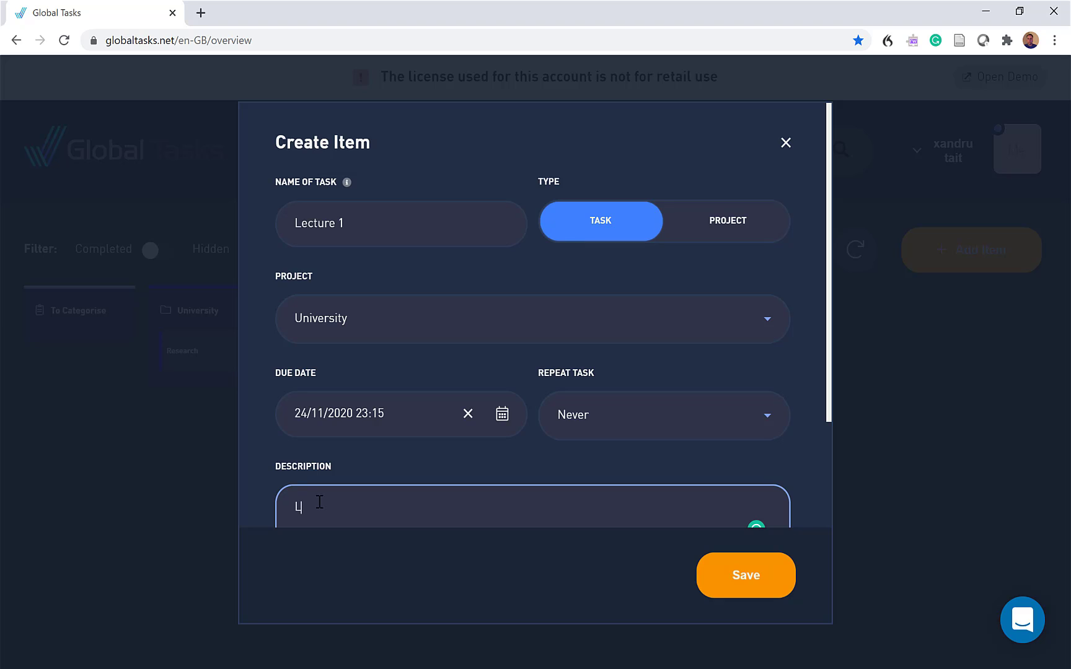
type("ecture on cardio")
Expand the additional options of the Lecture 1 task and set its size to S
scroll(496, 381, "down", 3)
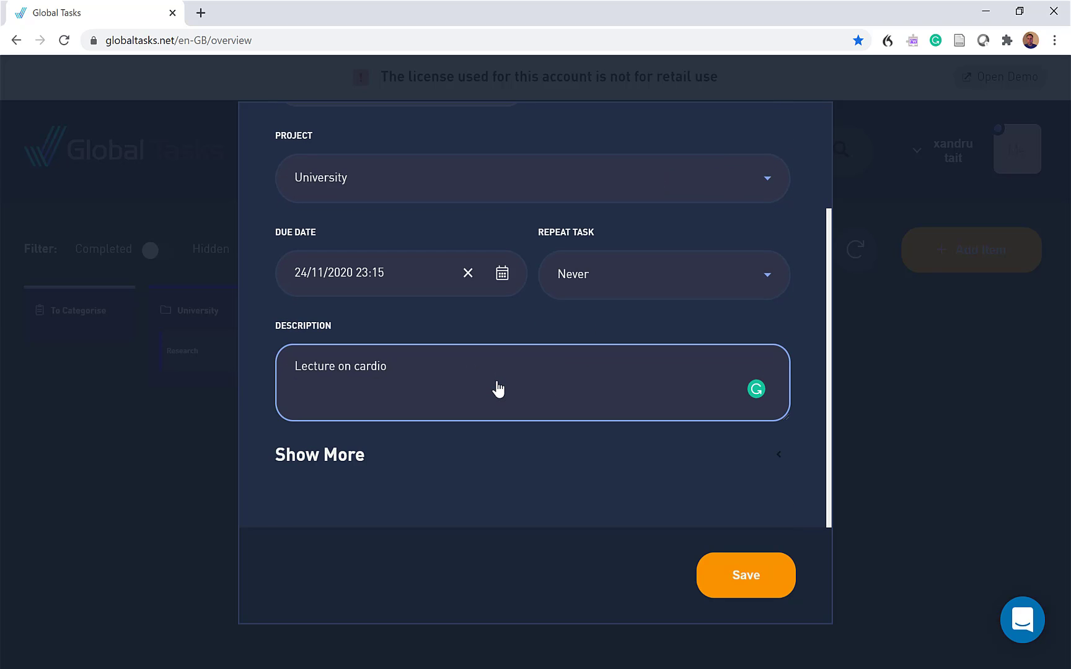
left_click(315, 467)
scroll(469, 388, "down", 4)
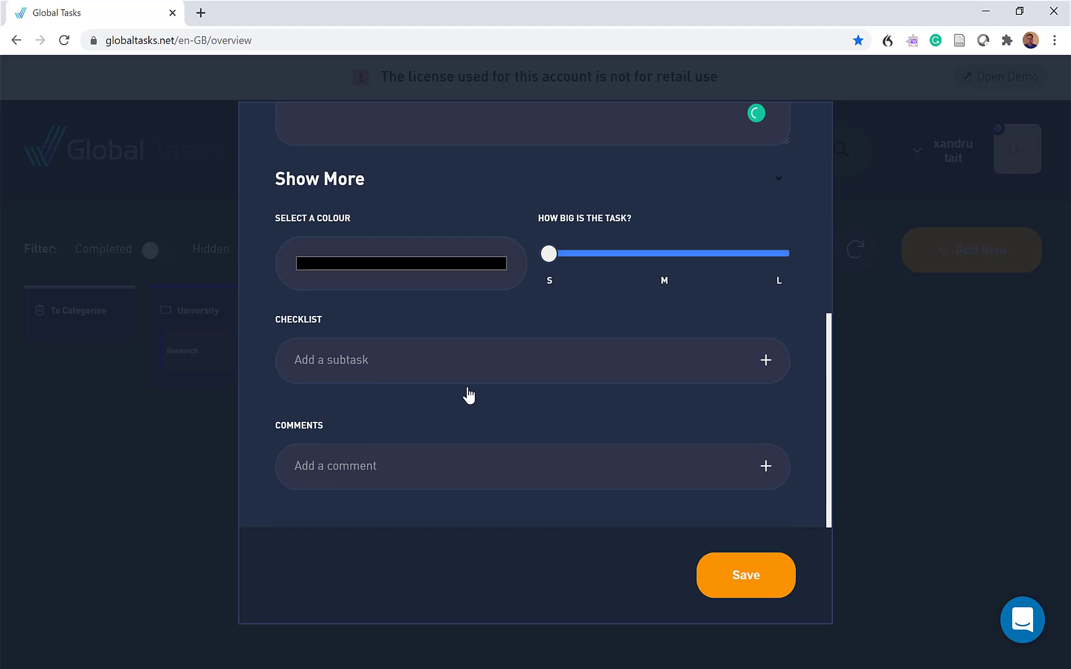
left_click(646, 255)
left_click(551, 253)
Add the subtasks "Recorder", "Laptop" and "Notepad" to the Lecture 1 checklist and save the task
left_click(347, 364)
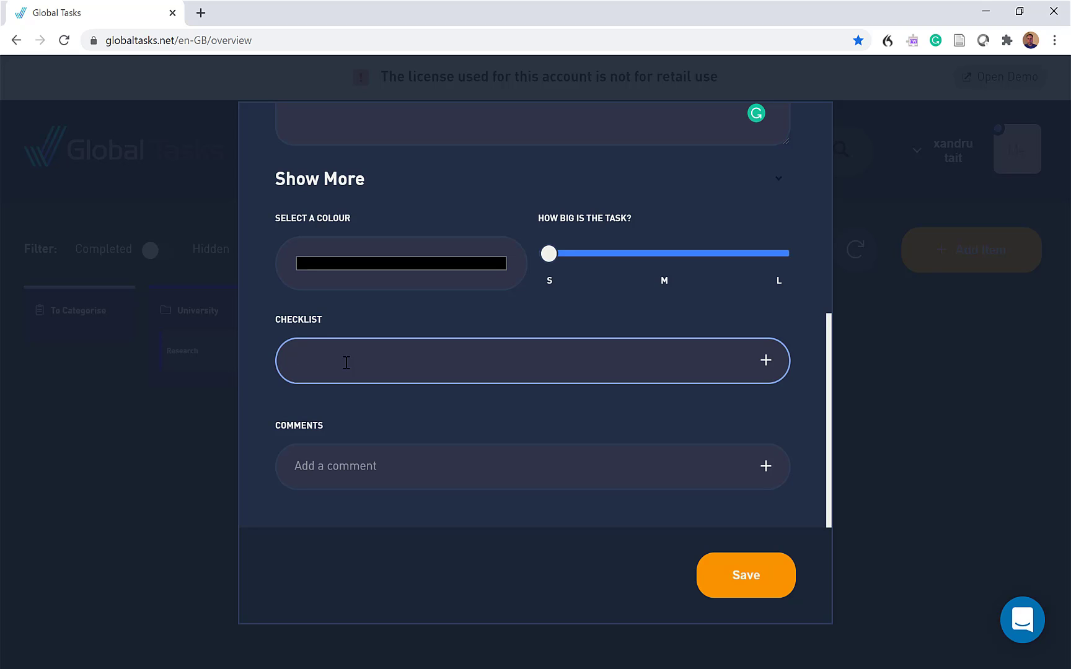
type("Recorder")
key("Return")
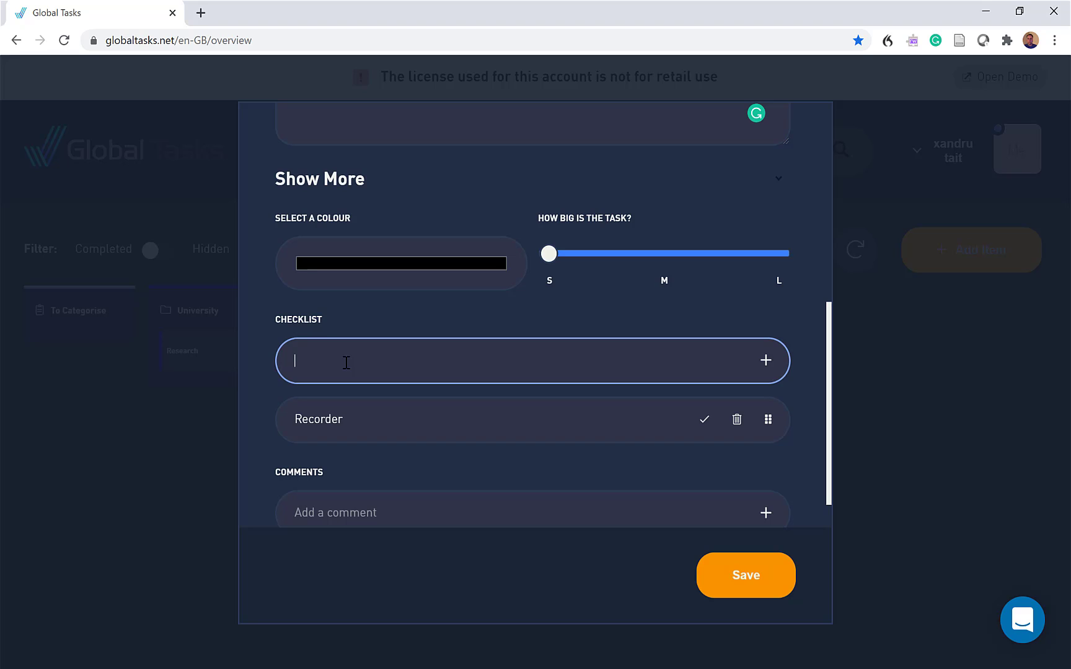
type("Laptop")
key("Return")
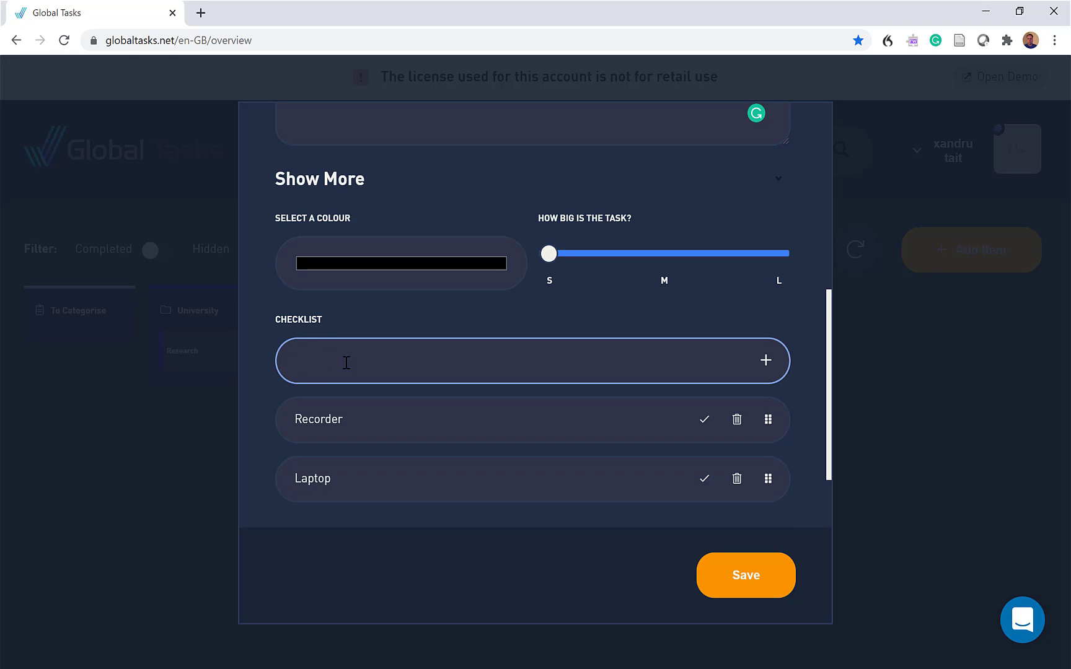
type("Notepad")
key("Return")
scroll(415, 403, "down", 3)
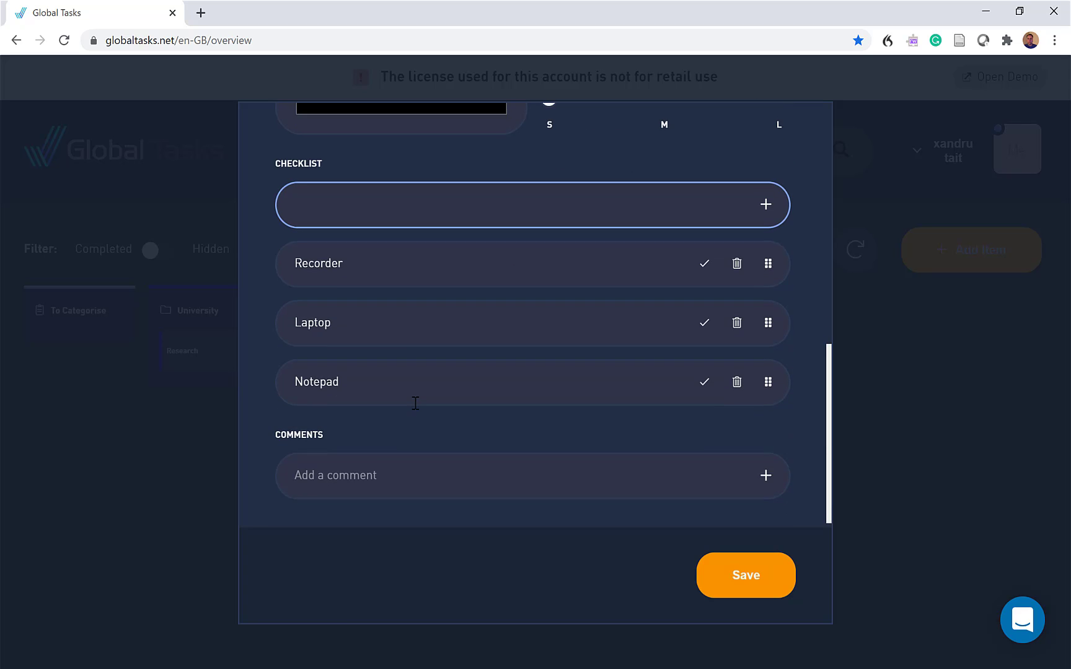
left_click(731, 575)
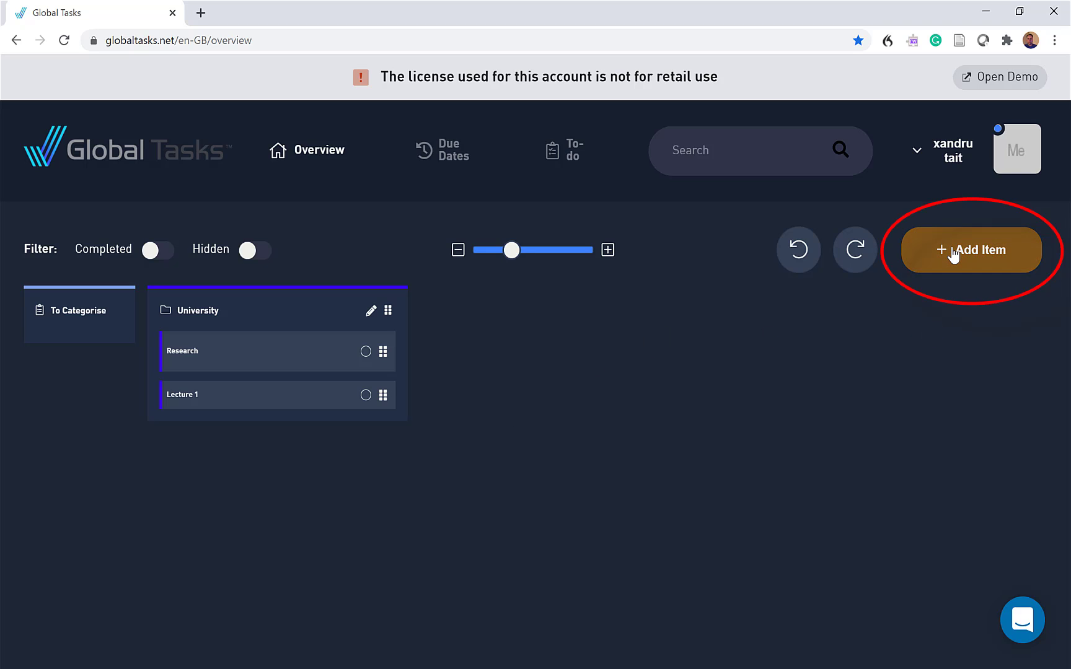
Start a new task named "revision" and choose No project for it
left_click(953, 254)
left_click(420, 237)
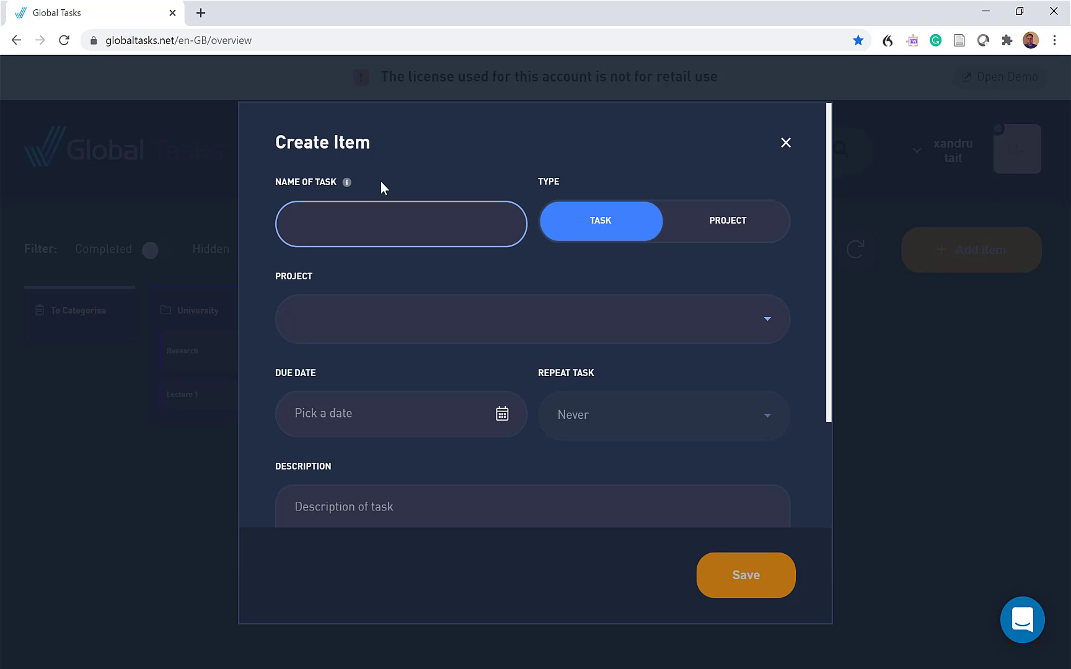
type("revis")
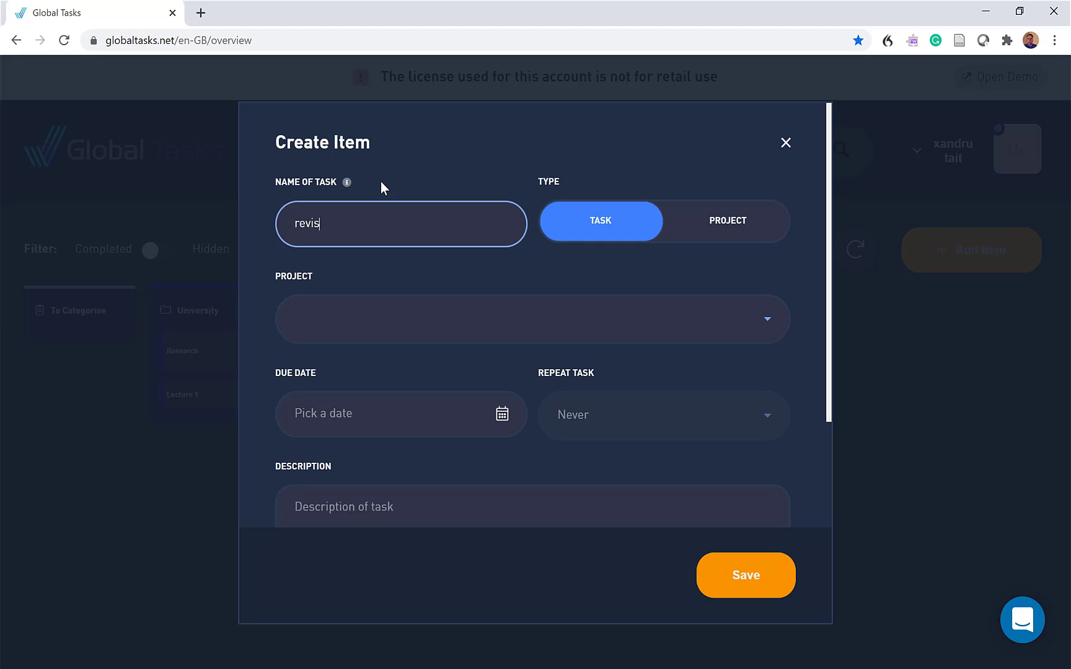
type("ion")
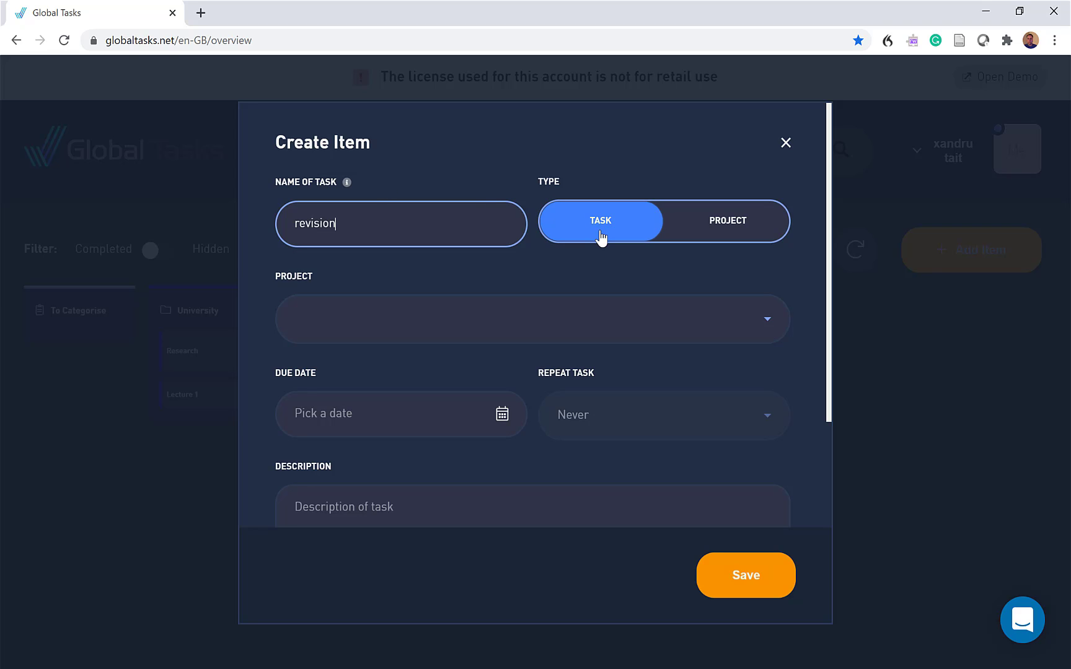
left_click(380, 322)
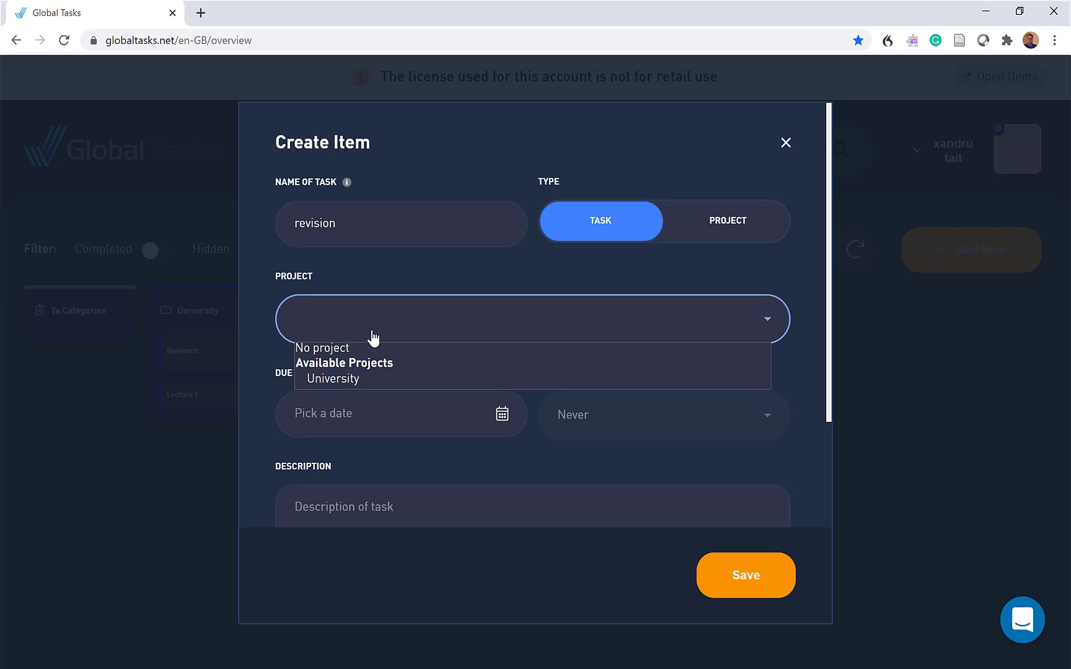
left_click(344, 351)
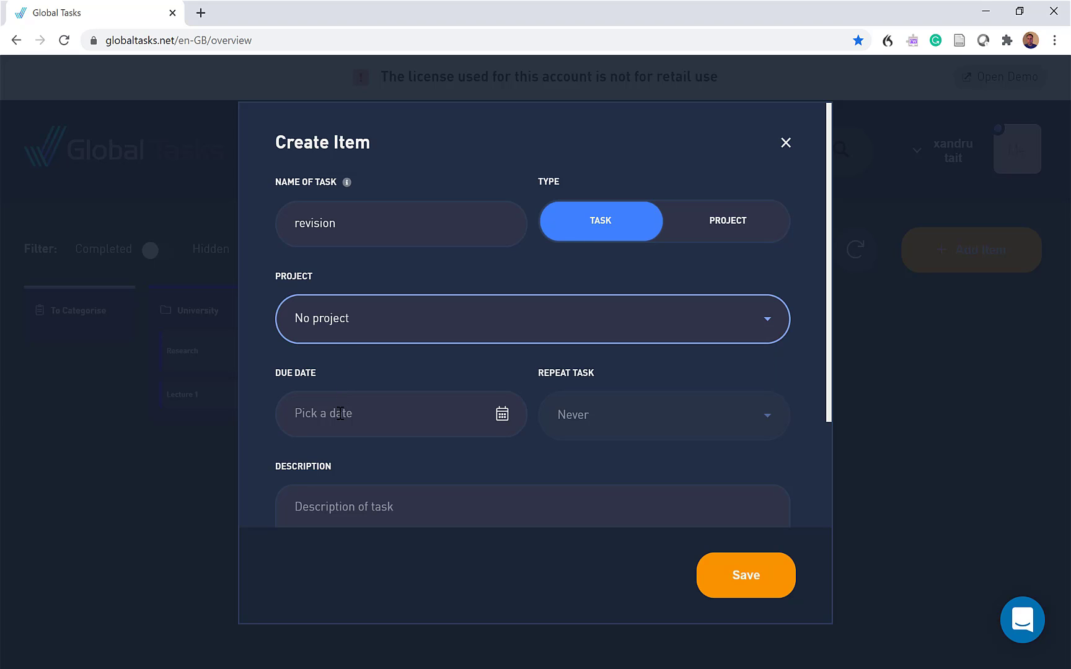
Set the revision task's due date to 30/11/2020 23:16 and make it repeat Daily
left_click(498, 416)
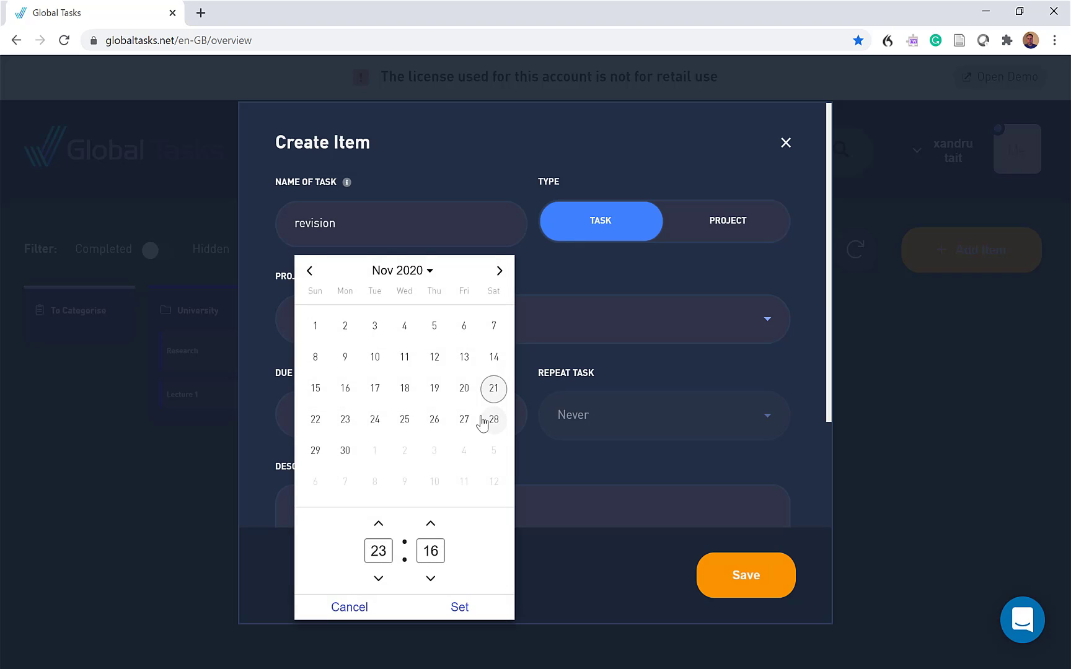
left_click(346, 450)
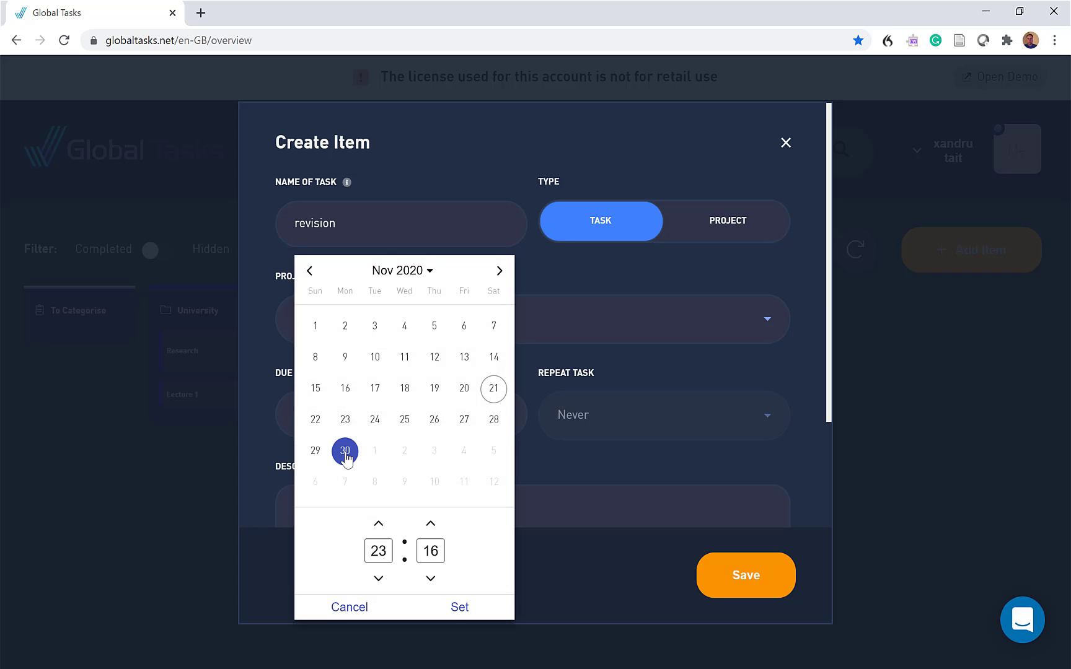
left_click(460, 607)
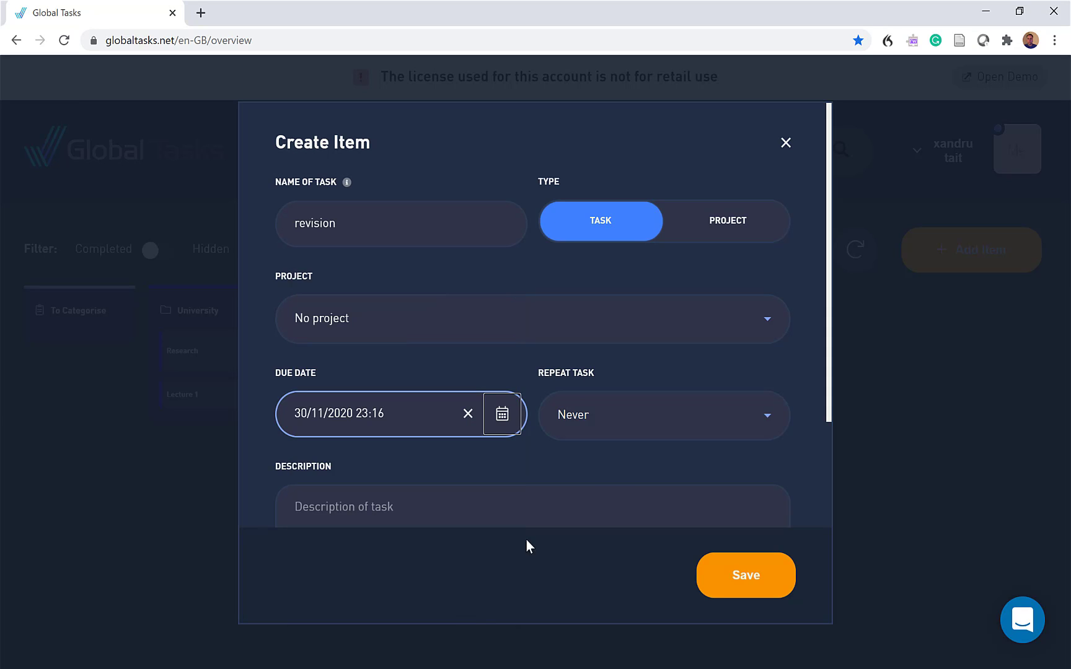
left_click(605, 427)
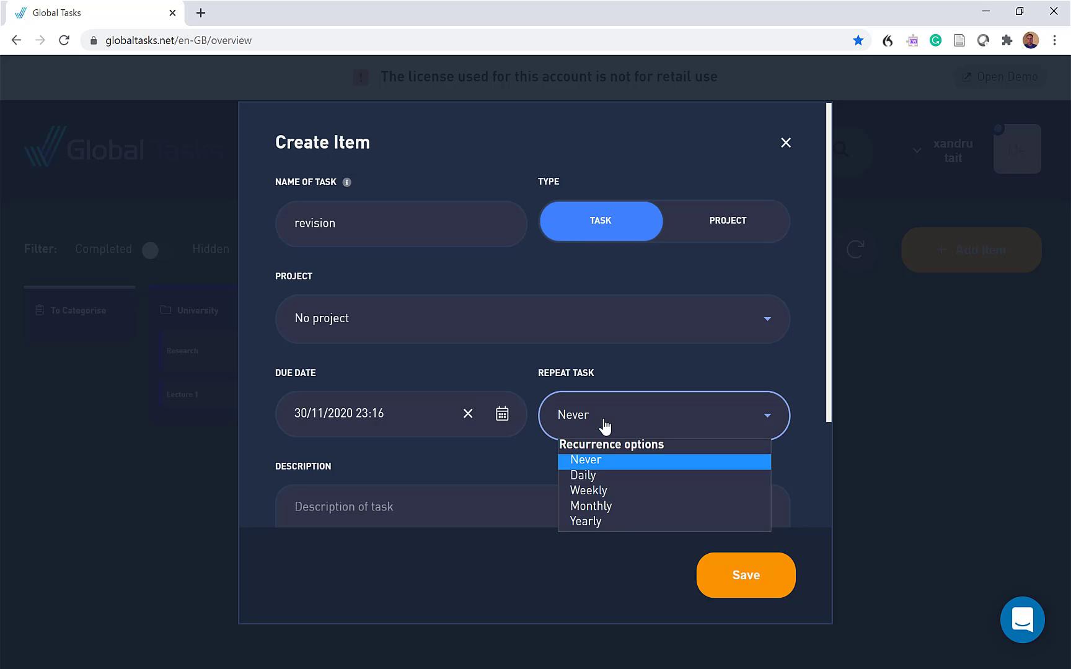
left_click(606, 475)
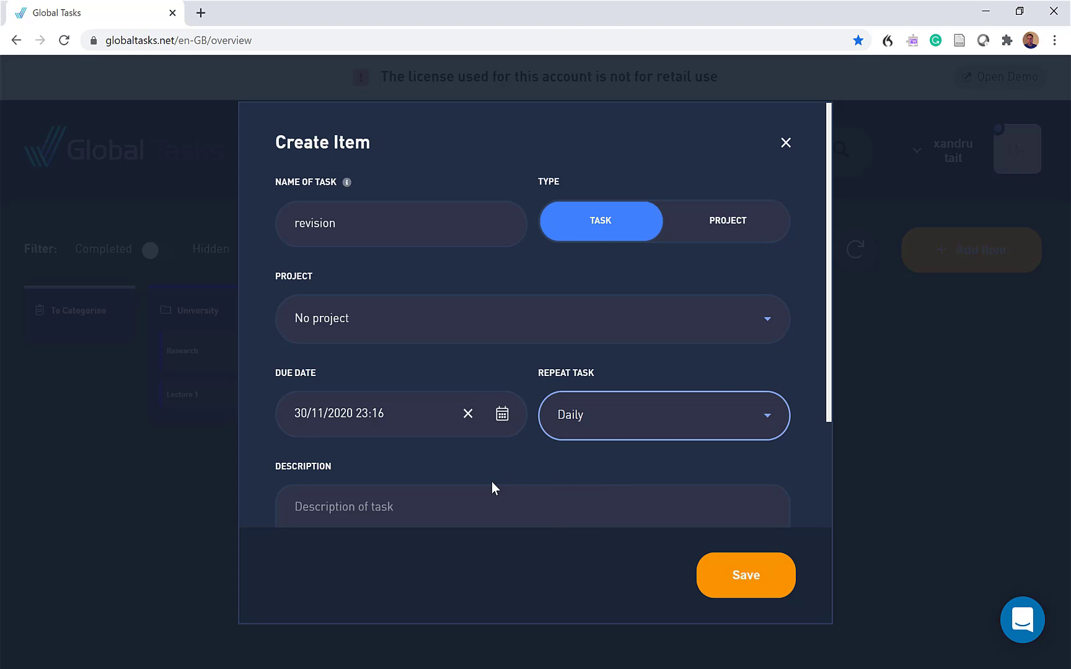
Enter "revision on the human brain" as the revision task's description
left_click(349, 499)
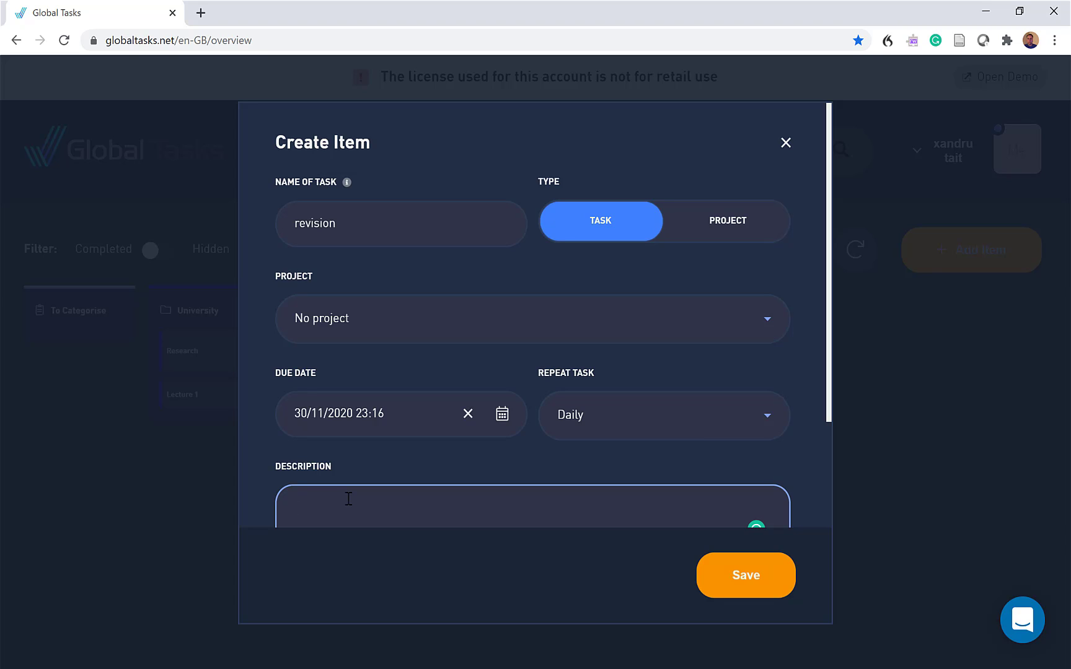
type("revision on the human brain")
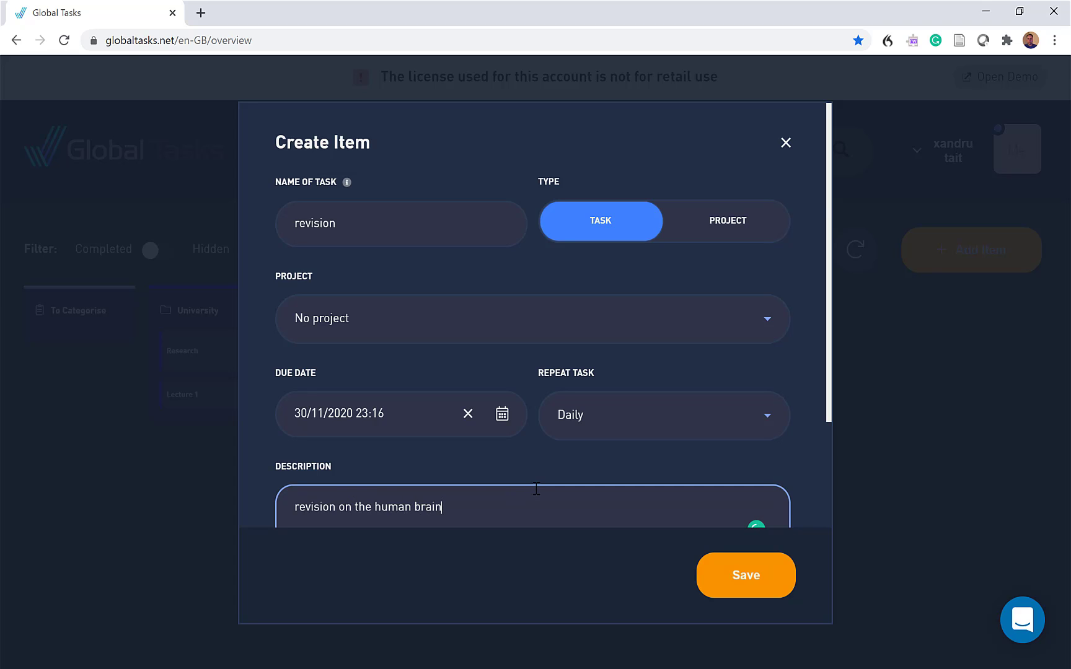
Expand the revision task's additional options and save the task
scroll(537, 488, "down", 3)
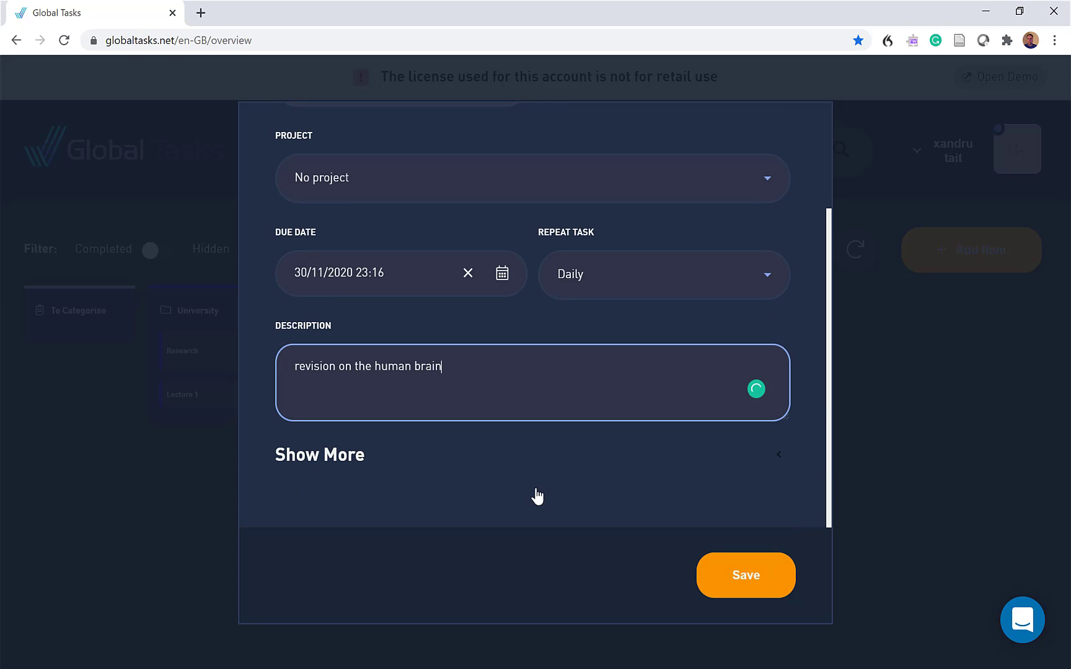
left_click(336, 456)
scroll(481, 446, "down", 5)
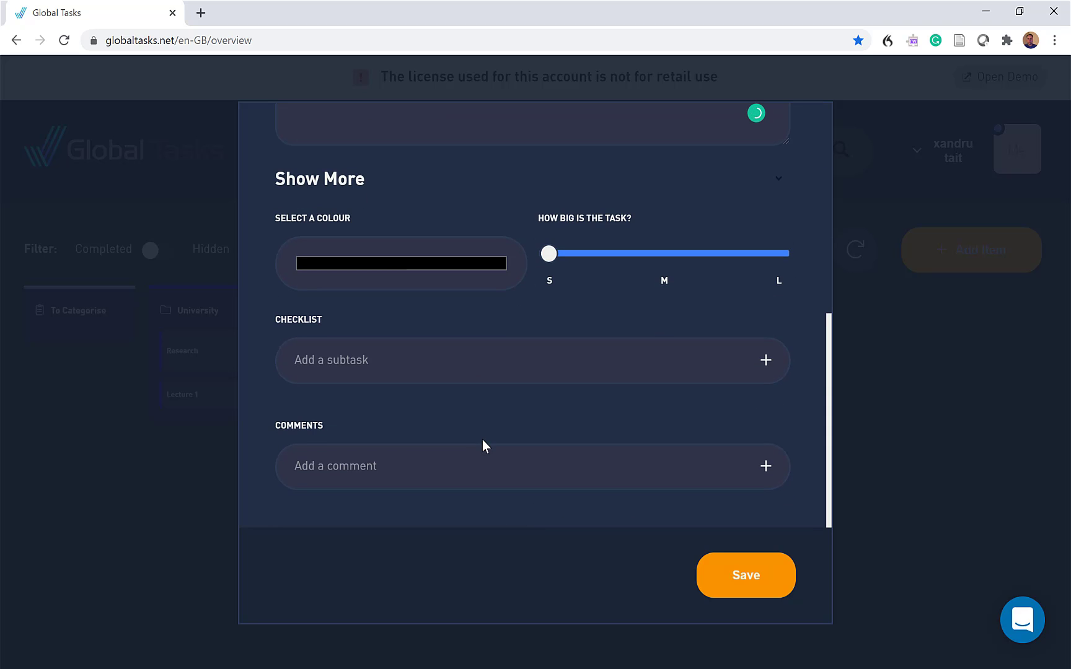
left_click(751, 590)
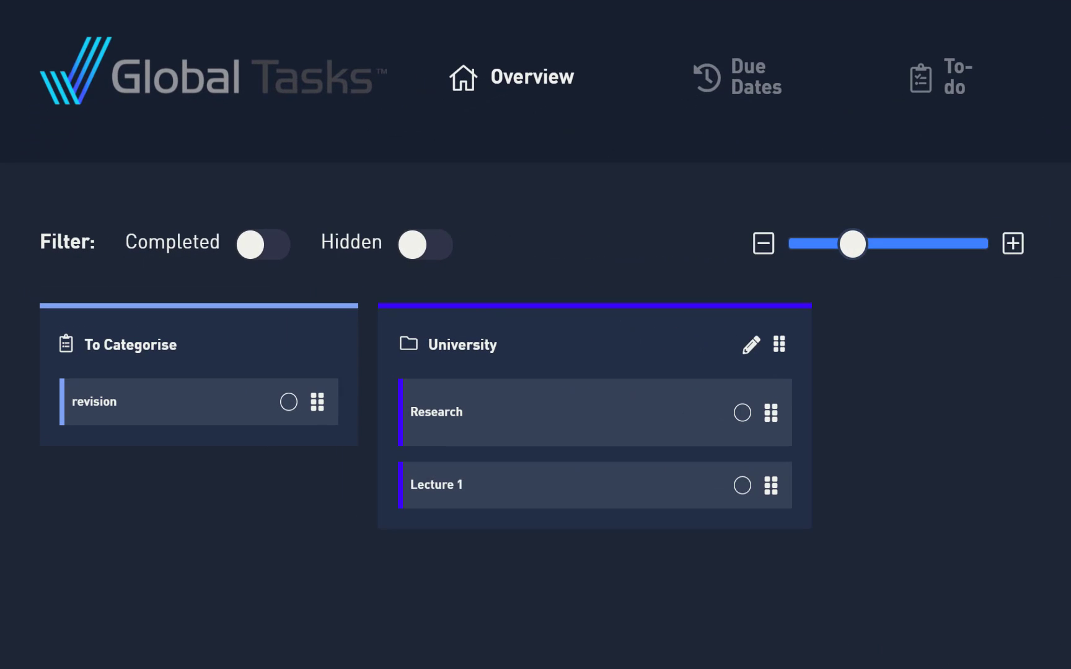
Move the revision task from To Categorise into the University project, below Lecture 1
mouse_move(117, 431)
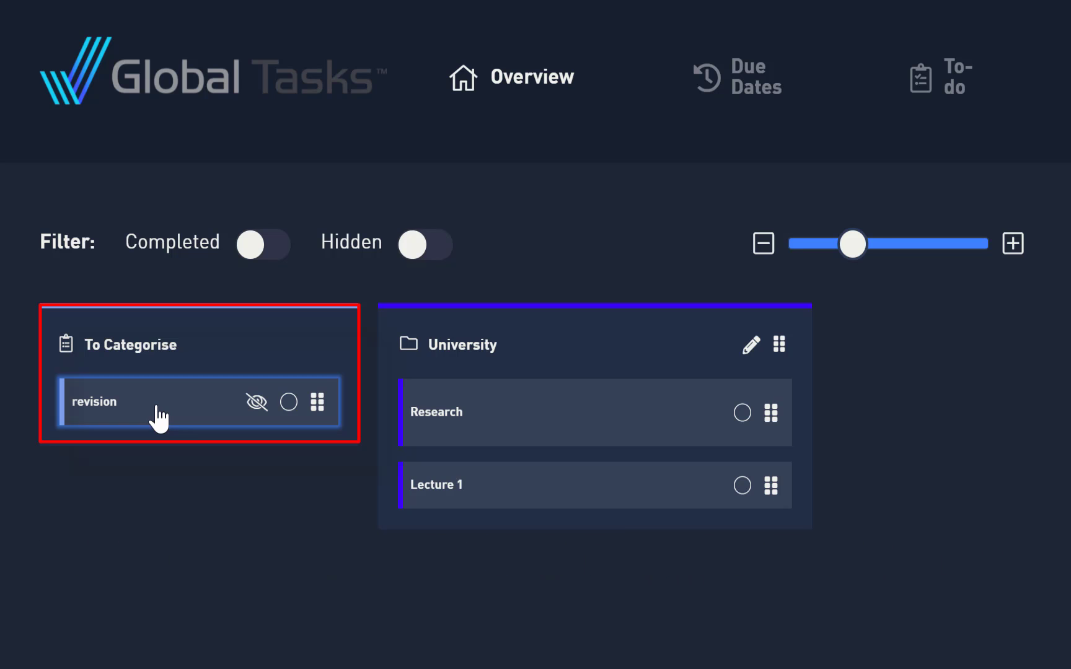
left_click_drag(159, 419, 405, 532)
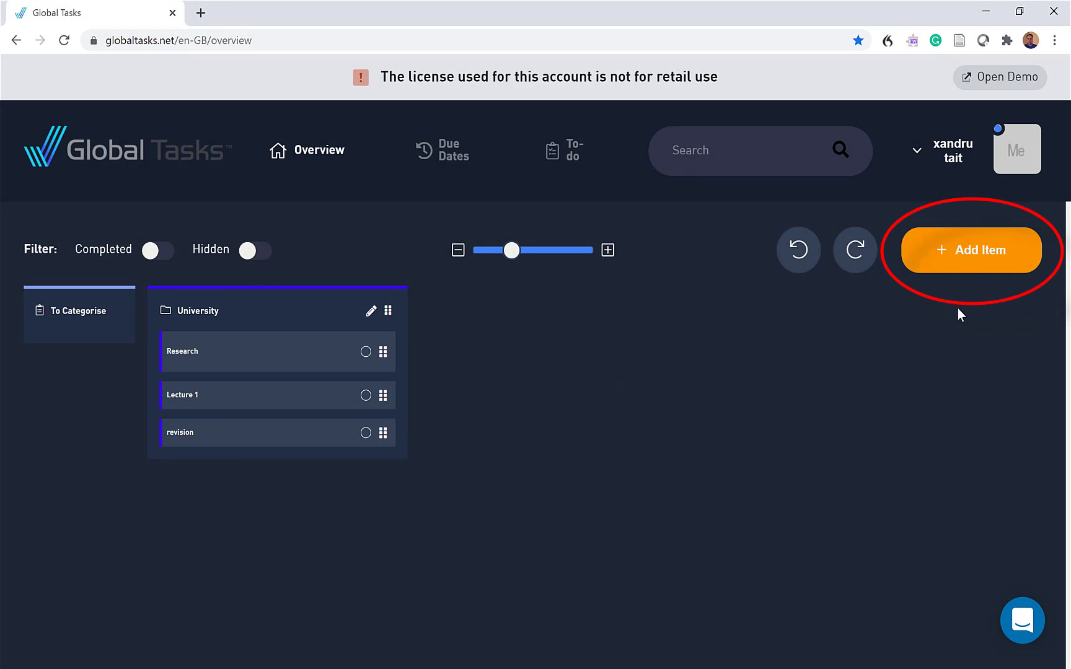
Start a new item named "Home" of type Project, with "No project" as its parent
left_click(954, 258)
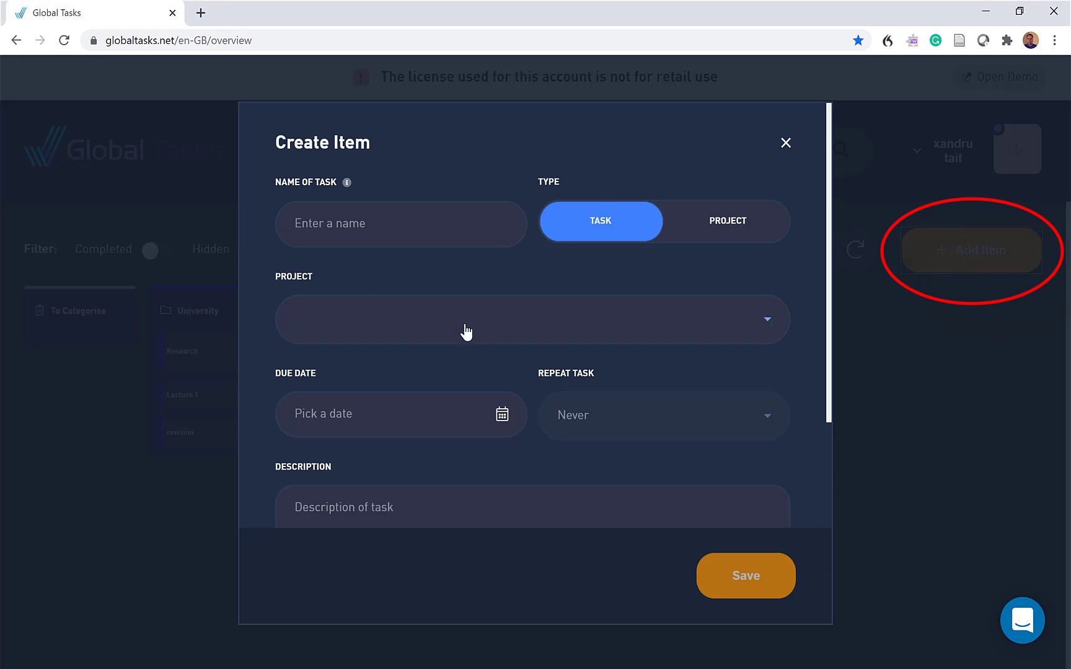
left_click(321, 222)
type("Home")
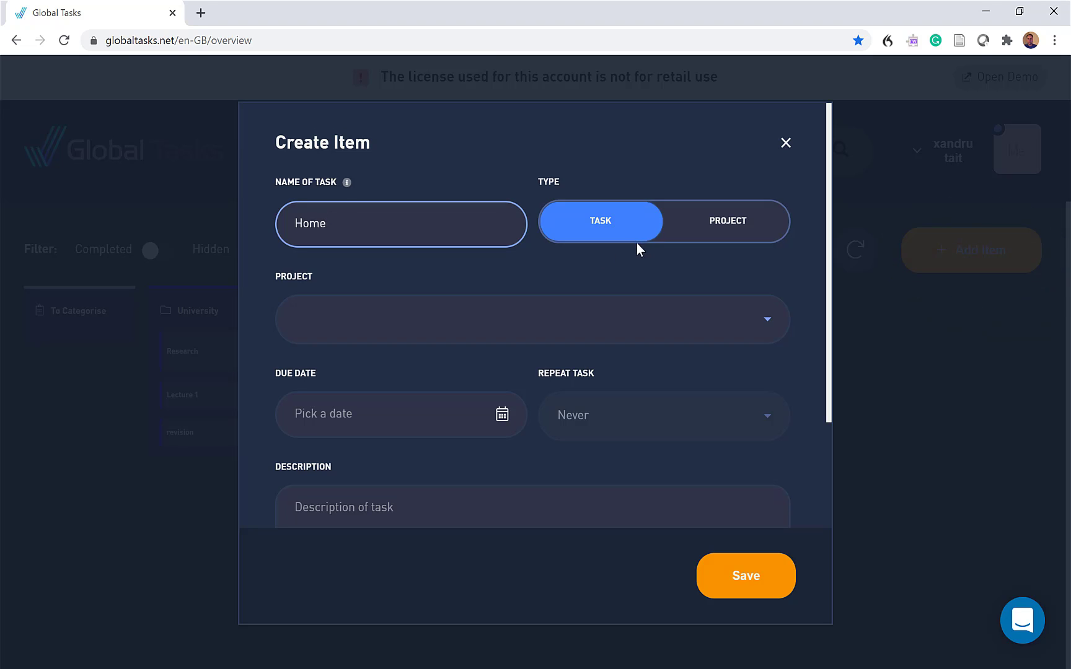
left_click(726, 224)
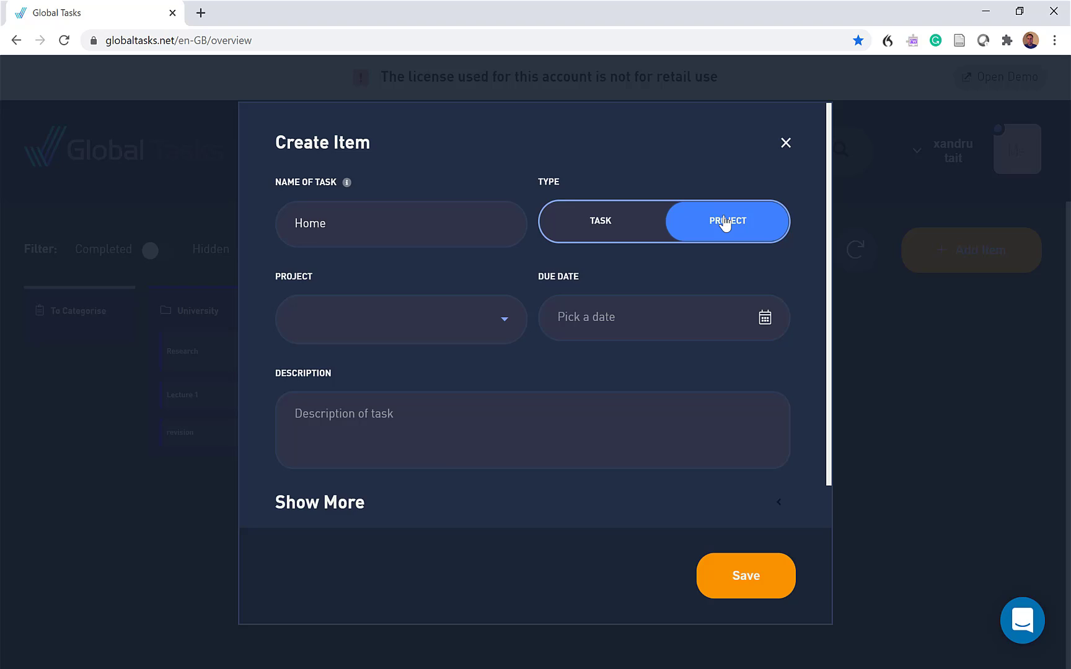
left_click(311, 335)
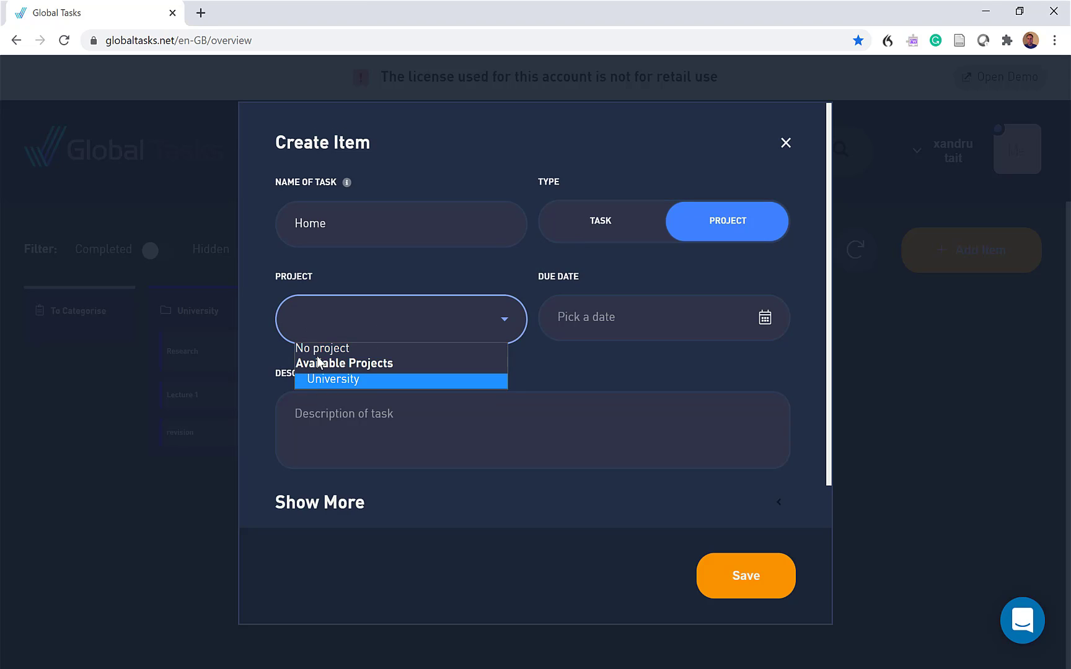
left_click(318, 352)
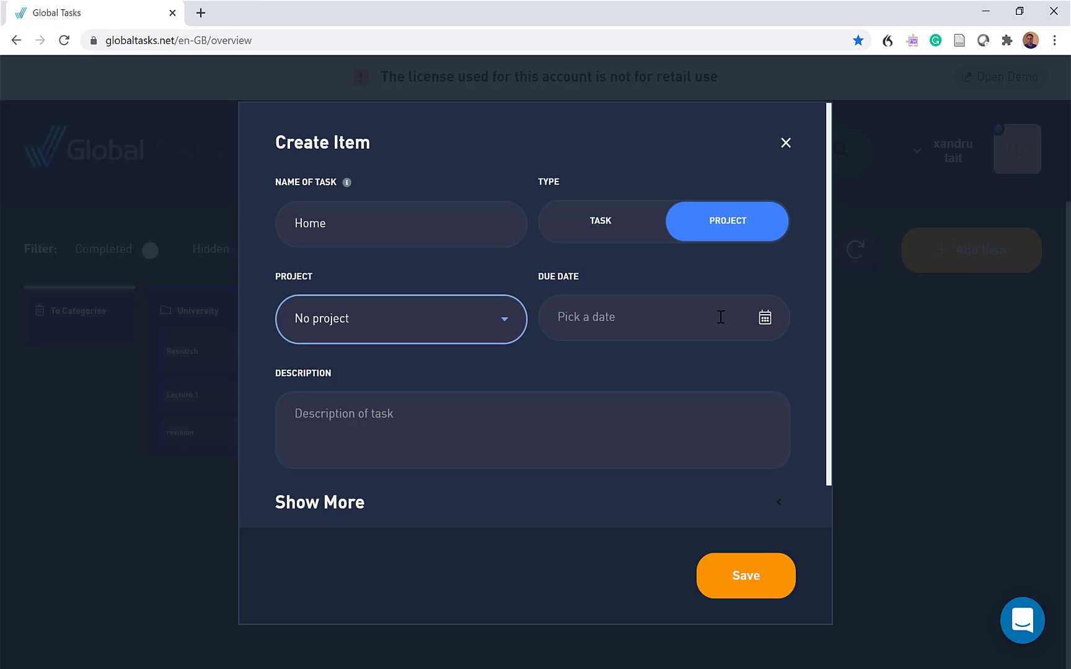
Enter "Home task" as the Home project's description and expand its additional options
left_click(308, 411)
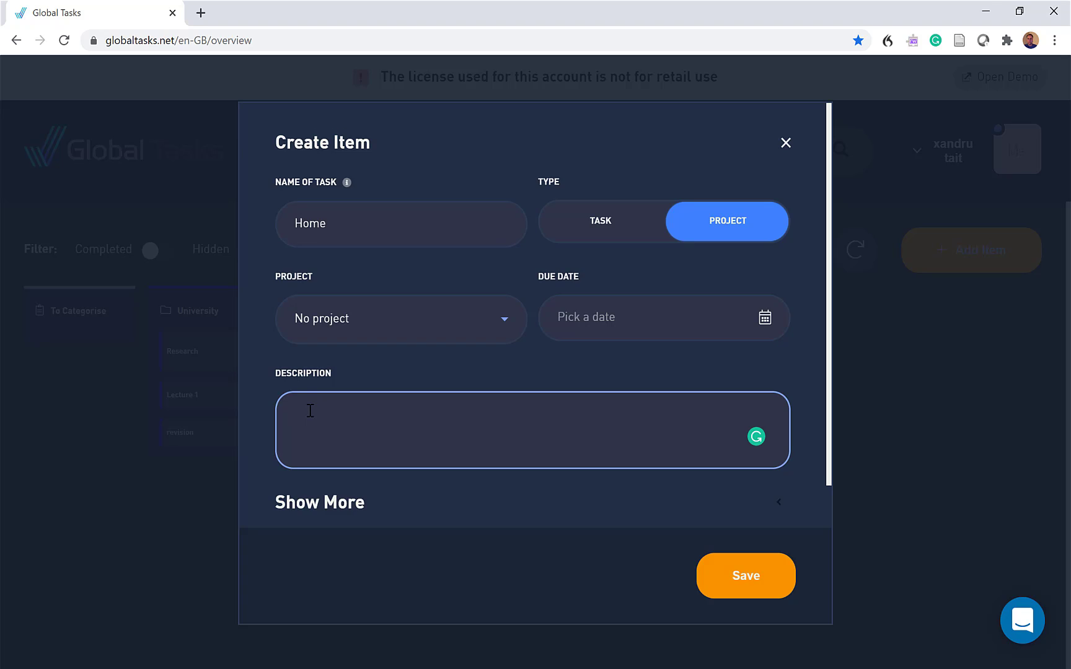
type("Home task")
scroll(369, 418, "down", 2)
left_click(340, 462)
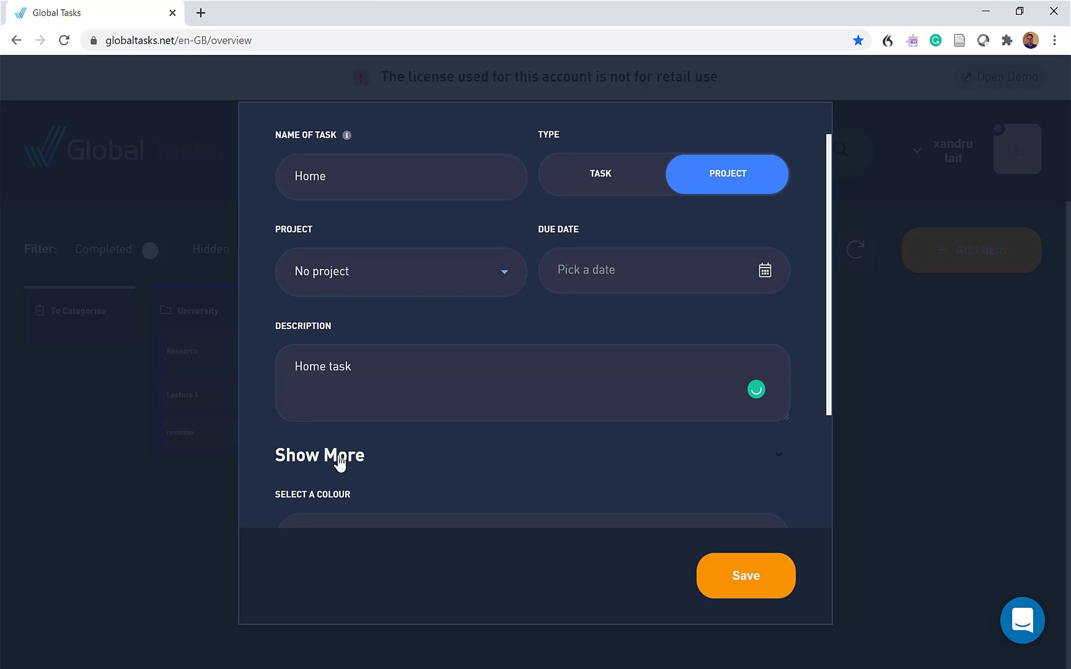
Set the Home project's colour to bright red (RGB 253, 8, 8) and save the project without a comment
scroll(401, 420, "down", 3)
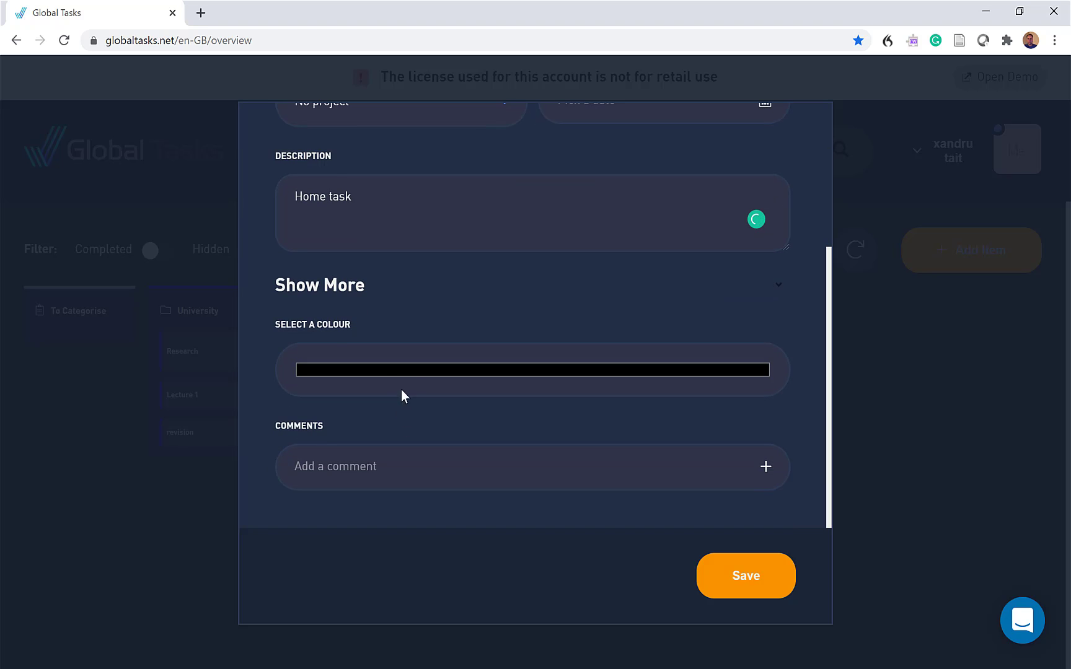
left_click(404, 367)
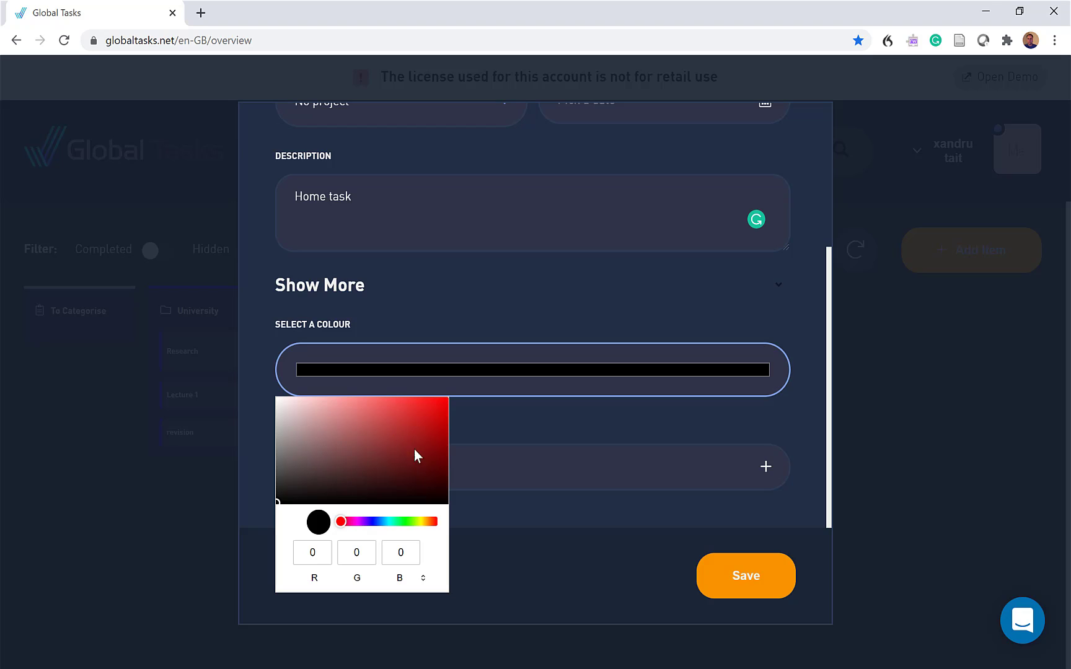
left_click(442, 400)
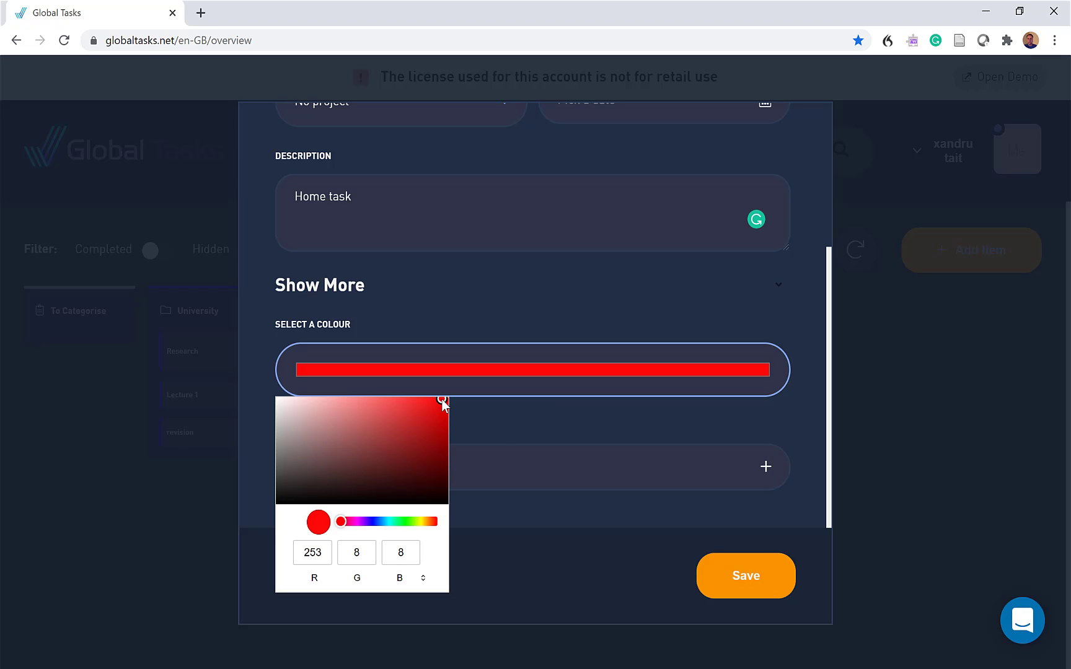
left_click(500, 428)
left_click(631, 466)
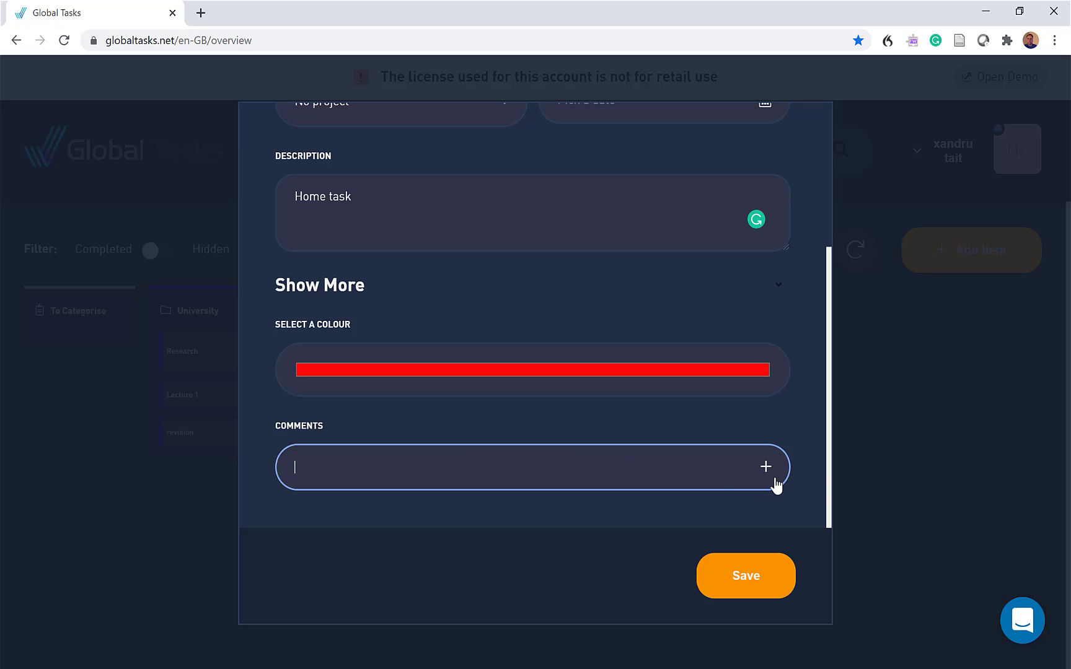
left_click(753, 586)
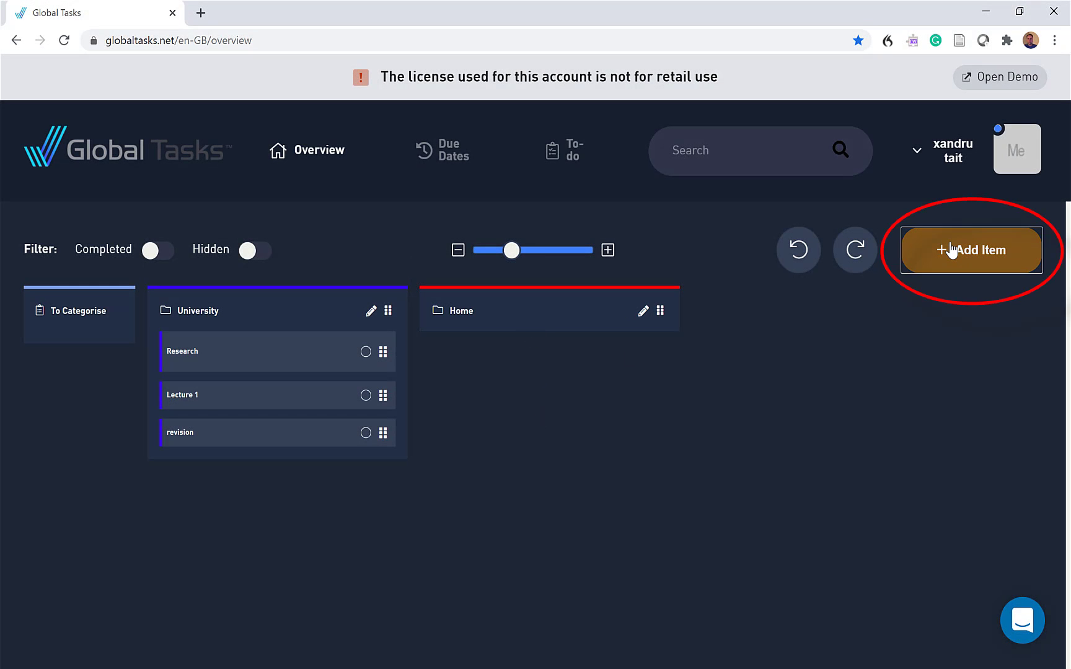
Start a new task named "dog walking" and assign it to the Home project
left_click(951, 248)
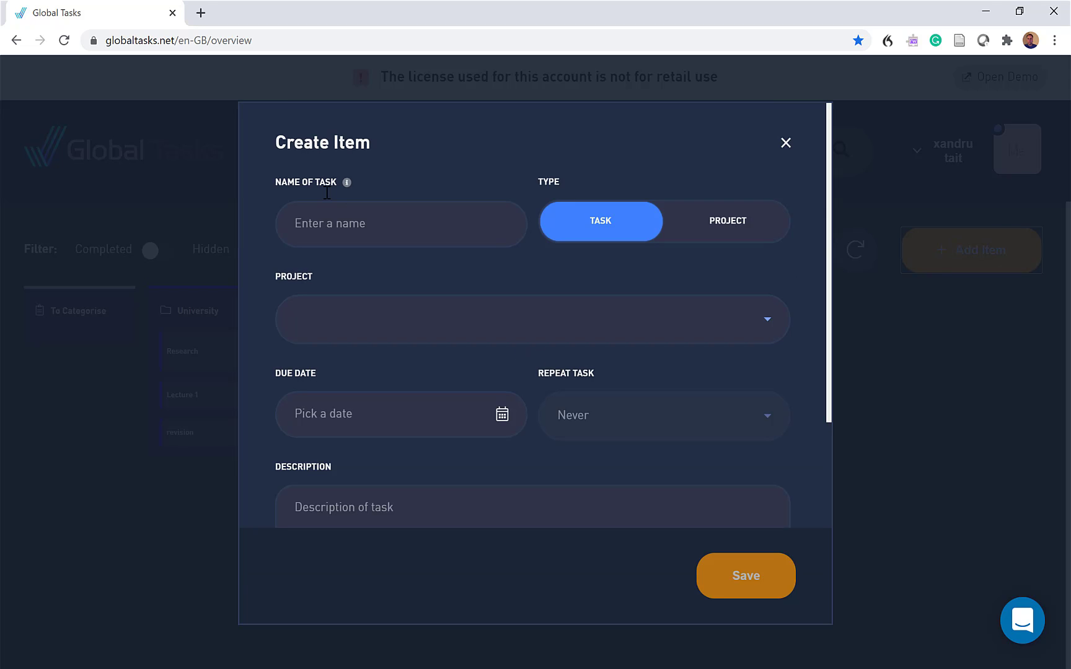
left_click(321, 221)
type("dog wal")
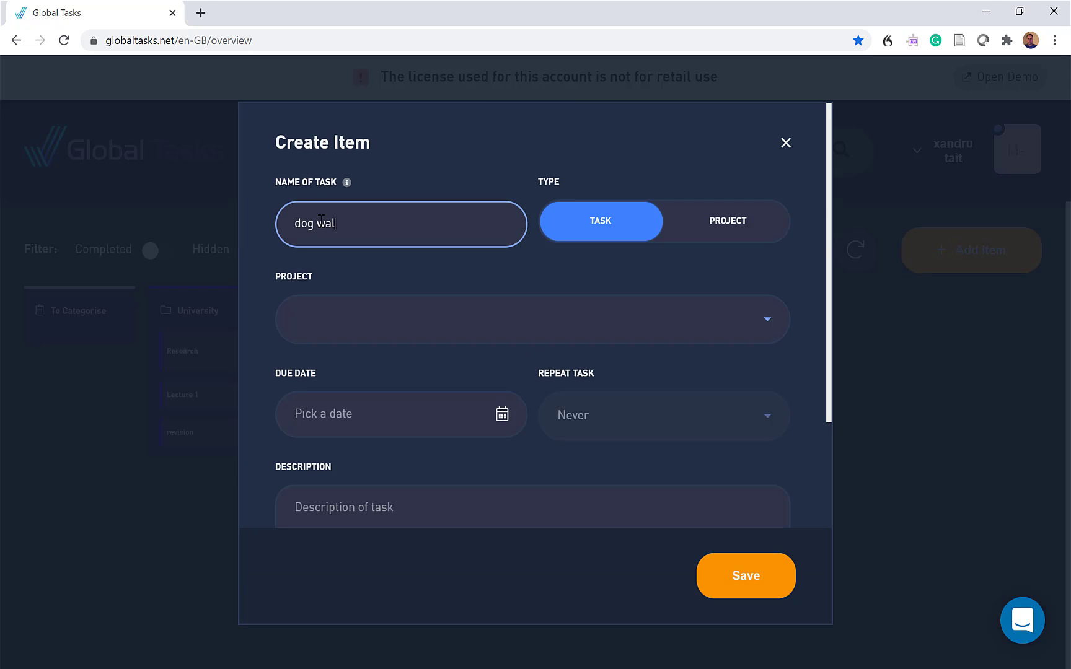
type("king")
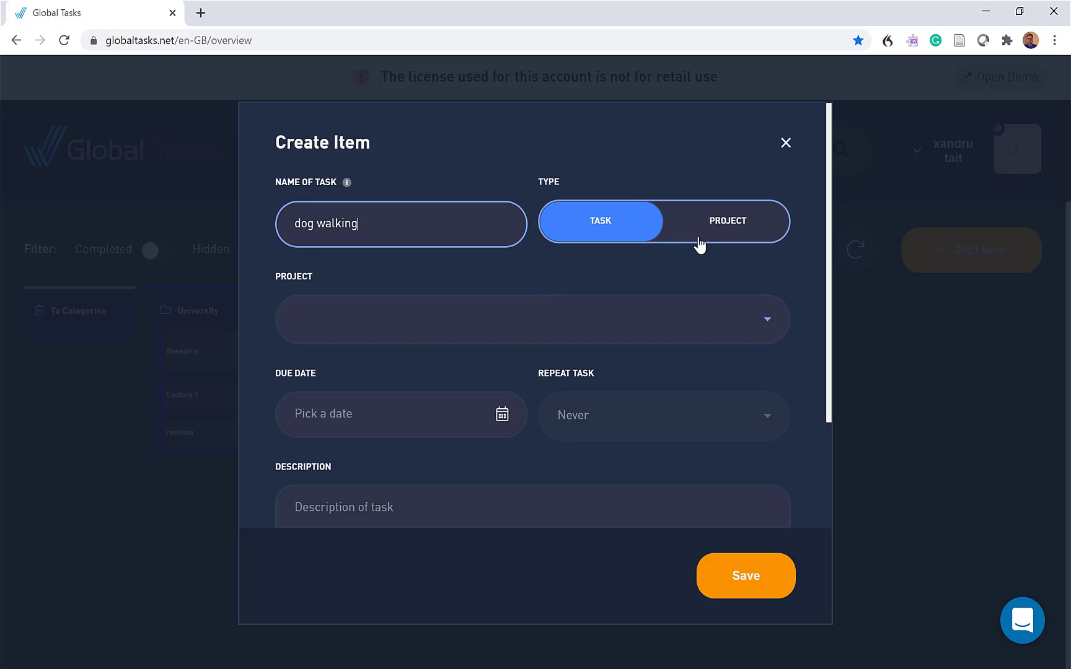
left_click(402, 336)
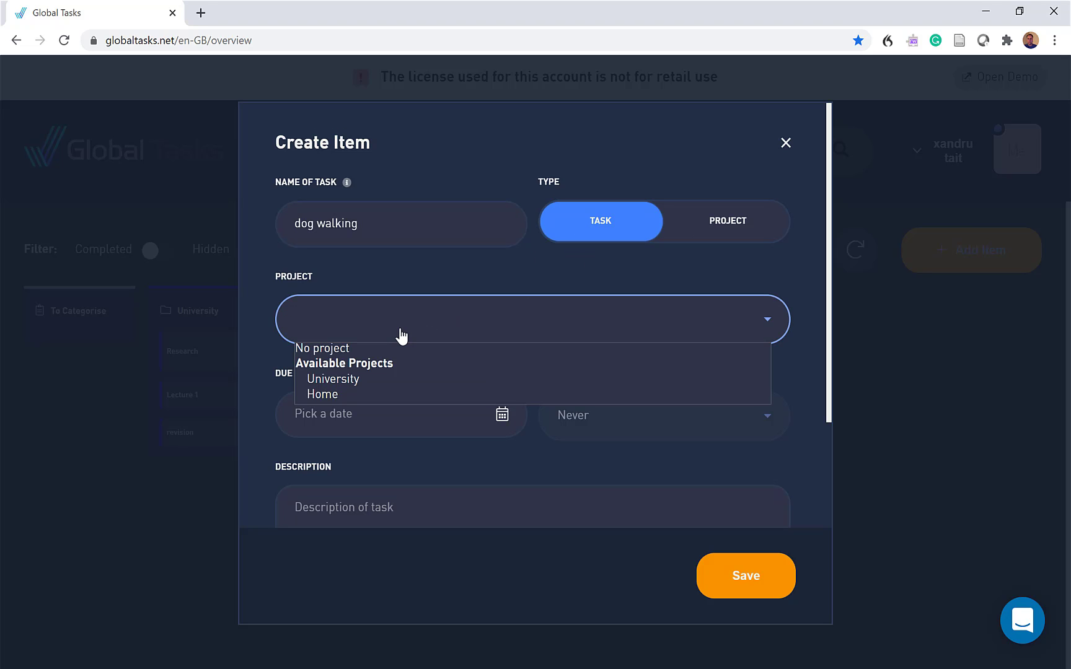
left_click(333, 394)
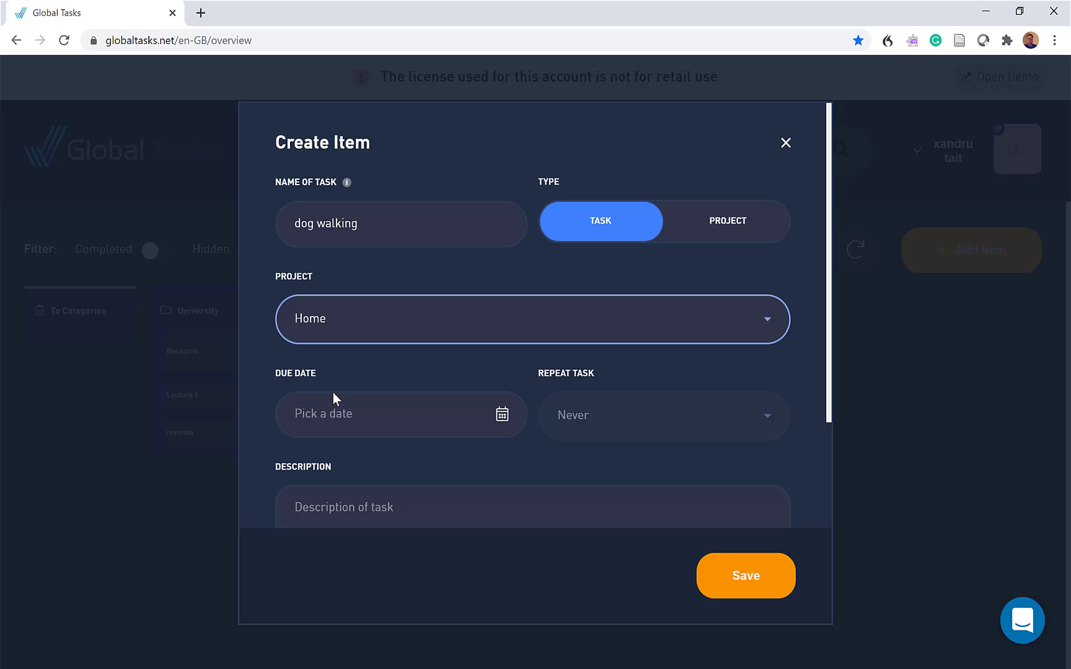
Set the dog walking task's due date to 1/12/2020 17:19 and make it repeat Daily
left_click(502, 415)
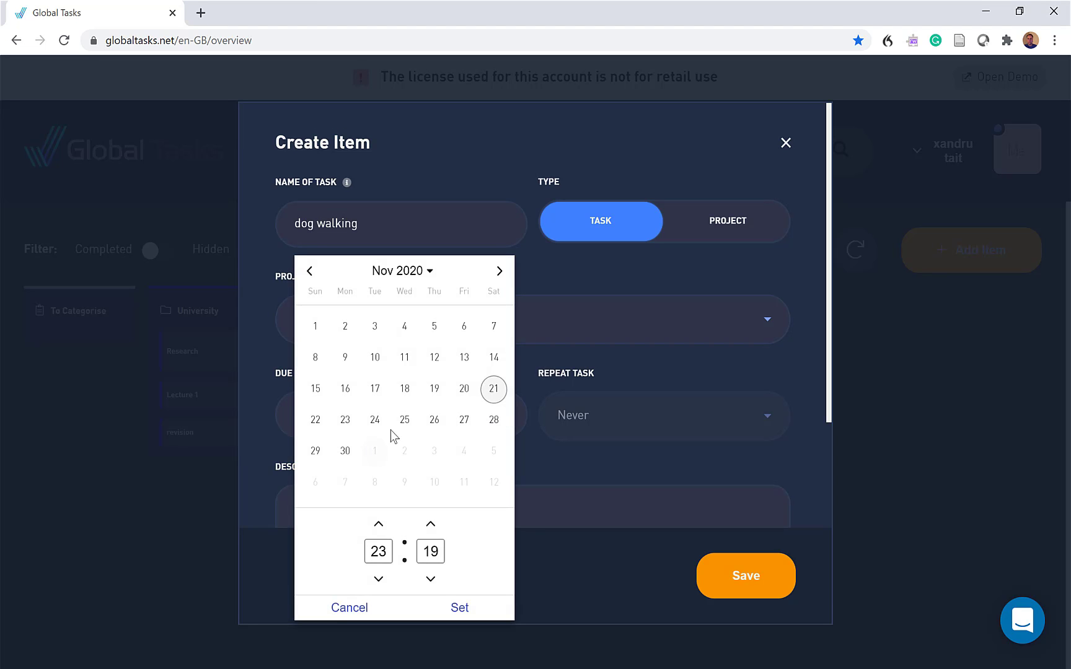
left_click(500, 273)
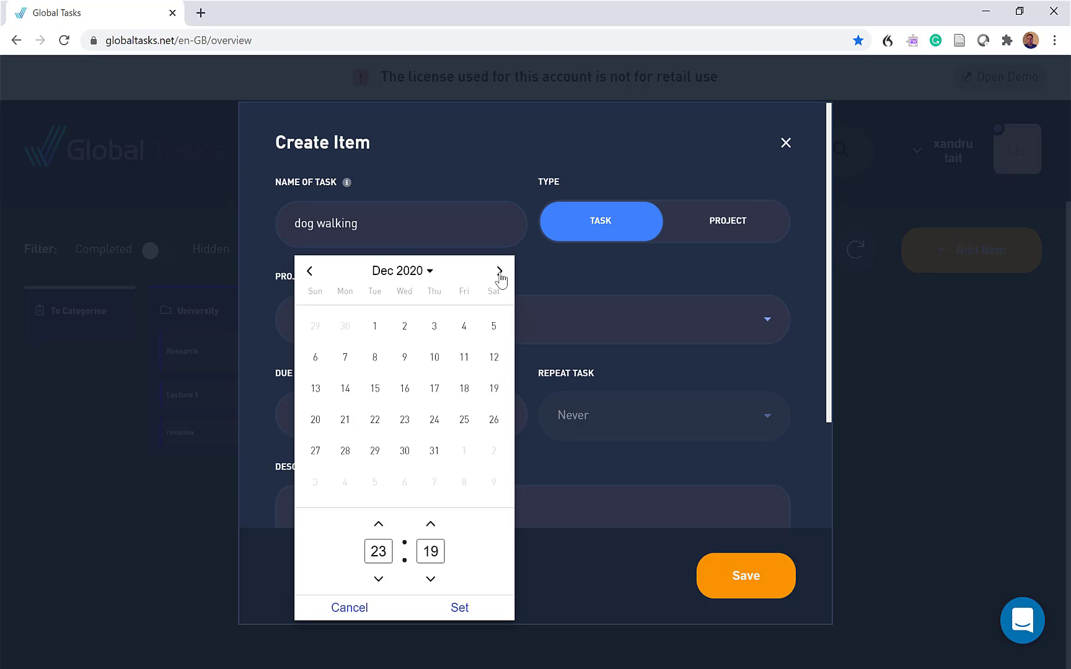
left_click(376, 329)
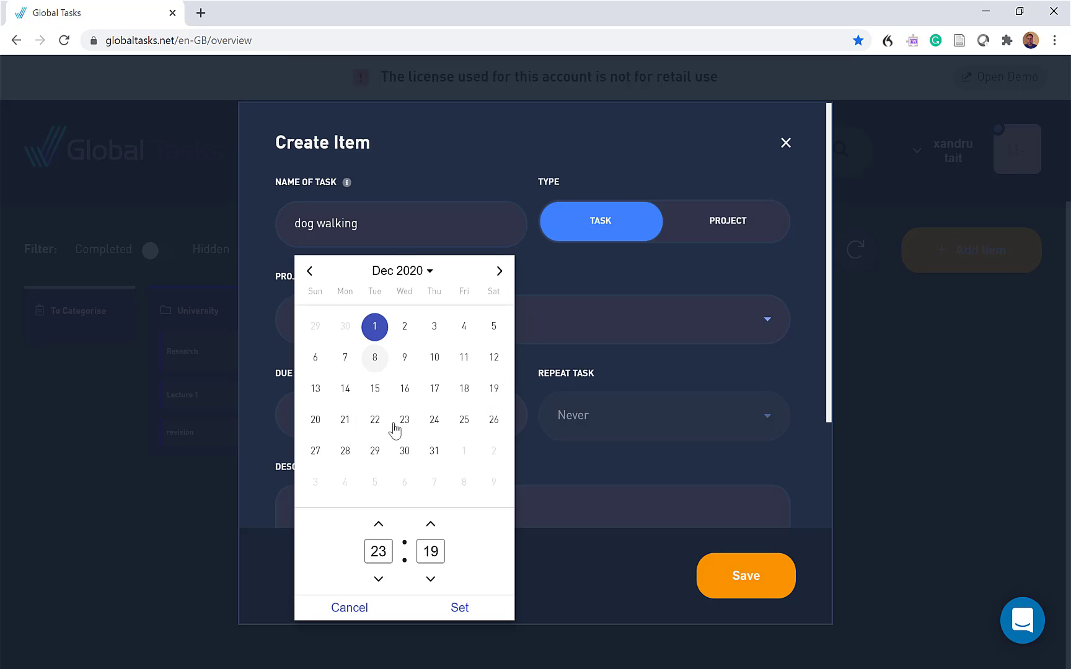
left_click(379, 579)
left_click(379, 579)
left_click(379, 579)
left_click(379, 578)
left_click(378, 579)
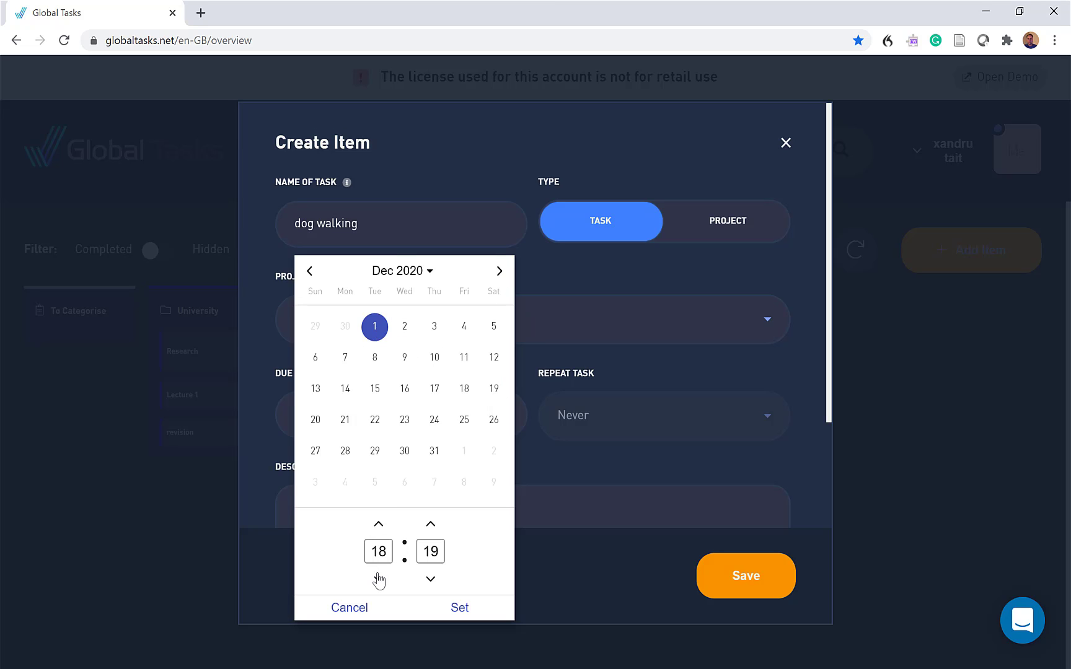
left_click(379, 579)
left_click(461, 609)
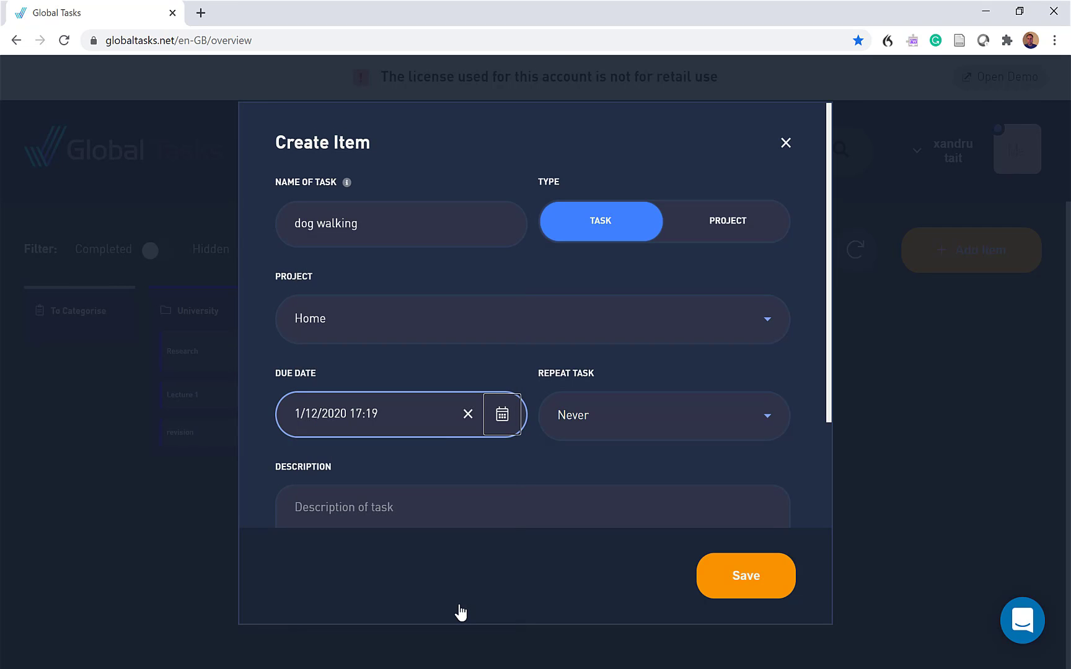
left_click(587, 418)
left_click(589, 475)
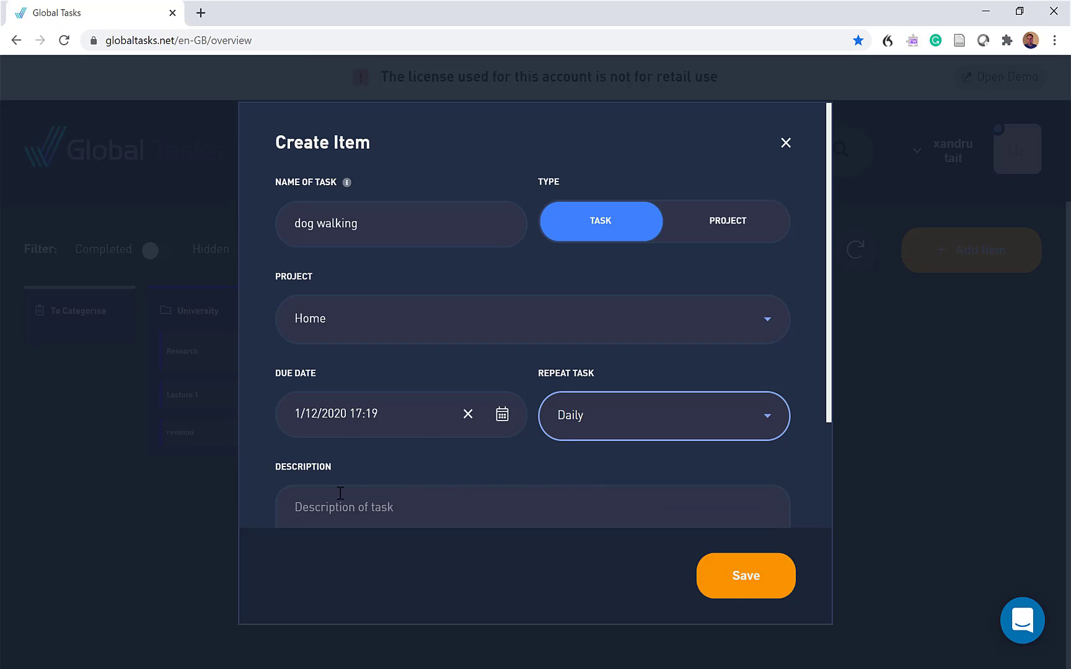
Enter "Make out I walked the dog for miles but go and play xbox with a mate." as the task's description
left_click(310, 508)
type("Make out I walke")
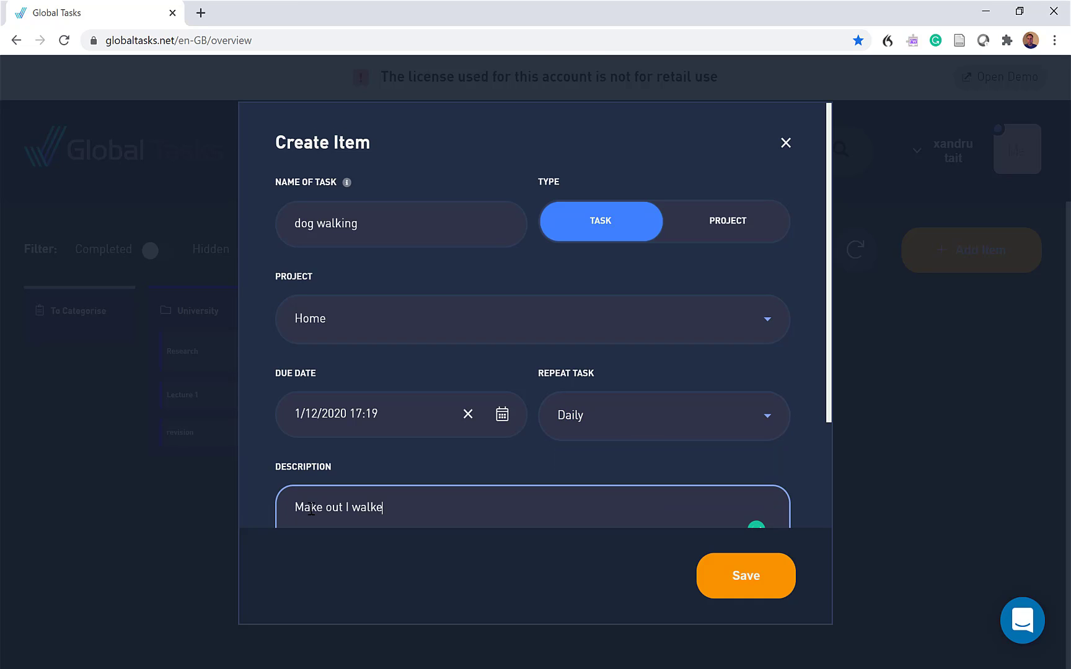
type("d the dog for miles but go and pl")
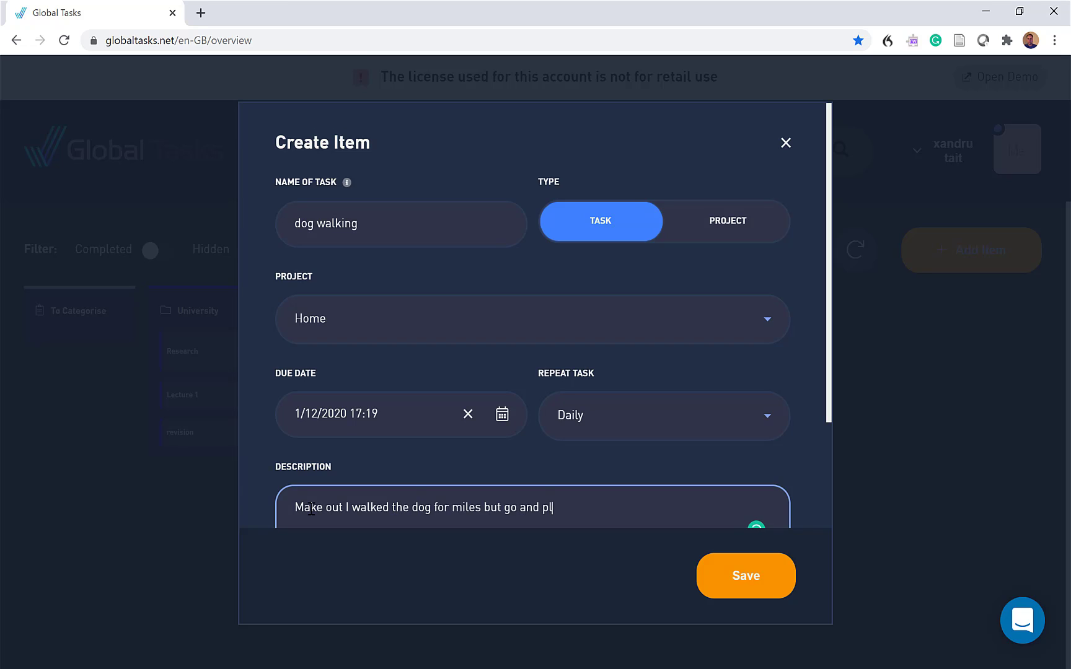
type("ay xbox with a mate.")
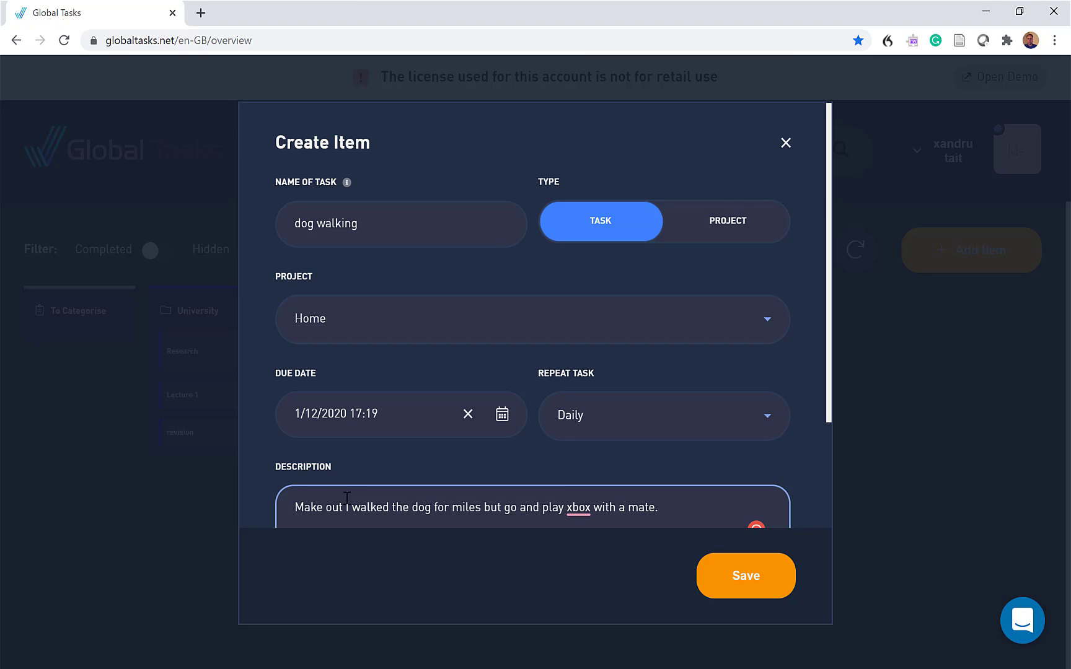
Expand the dog walking task's additional options and save the task with the default colour and size
scroll(483, 437, "down", 3)
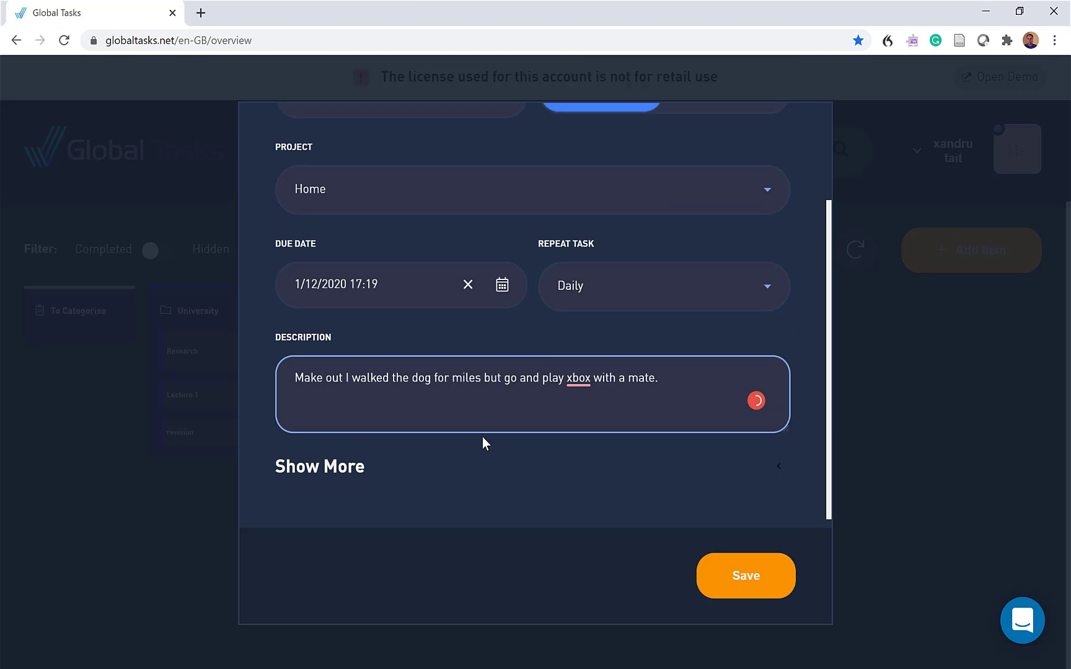
left_click(344, 454)
scroll(379, 459, "down", 5)
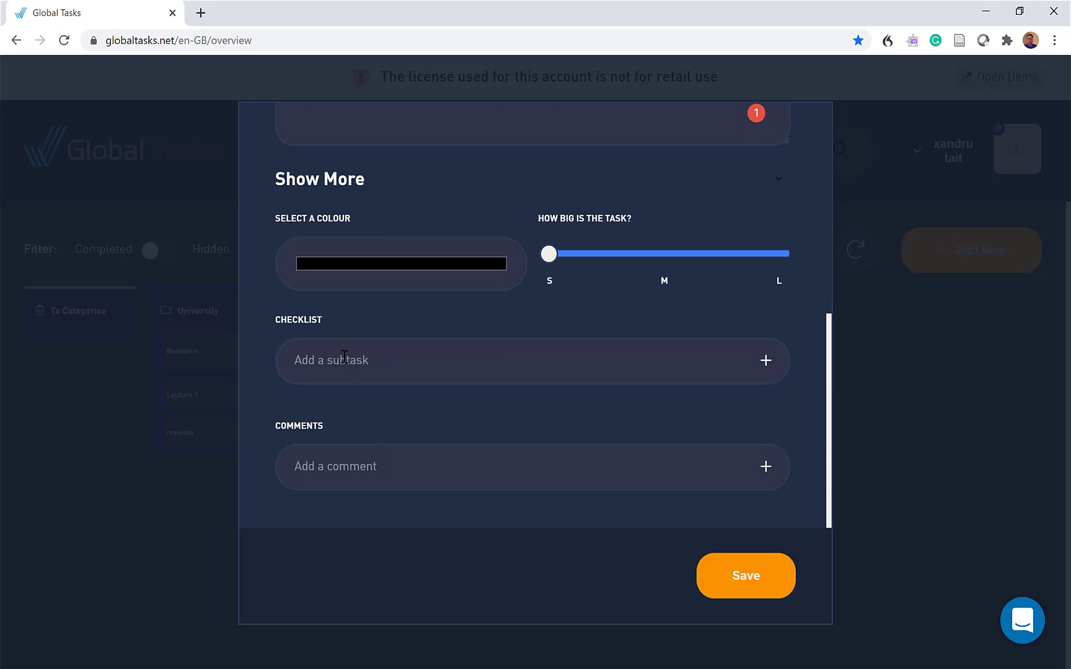
left_click(729, 575)
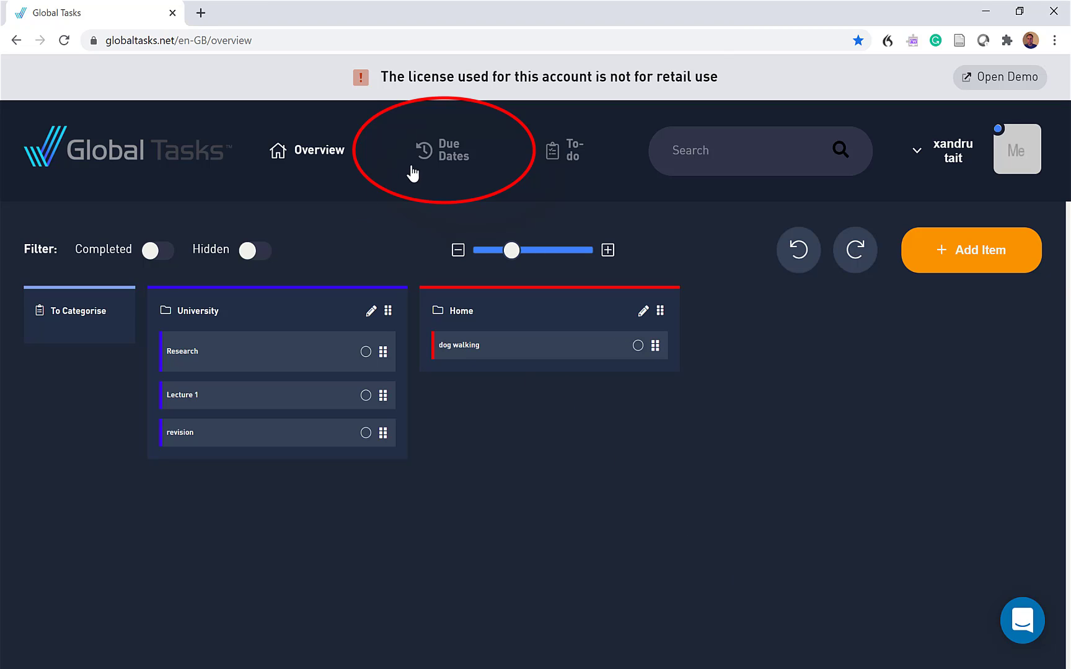
In the Due Dates view, expand Next week and mark its Lecture 1 and Research tasks as completed
left_click(441, 152)
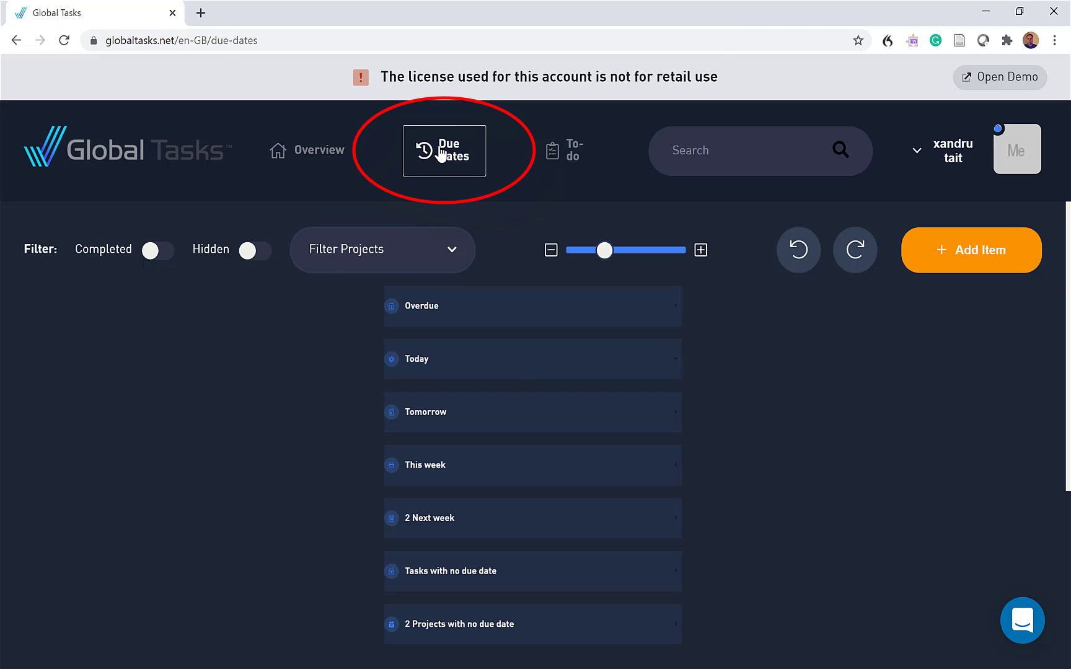
left_click(427, 524)
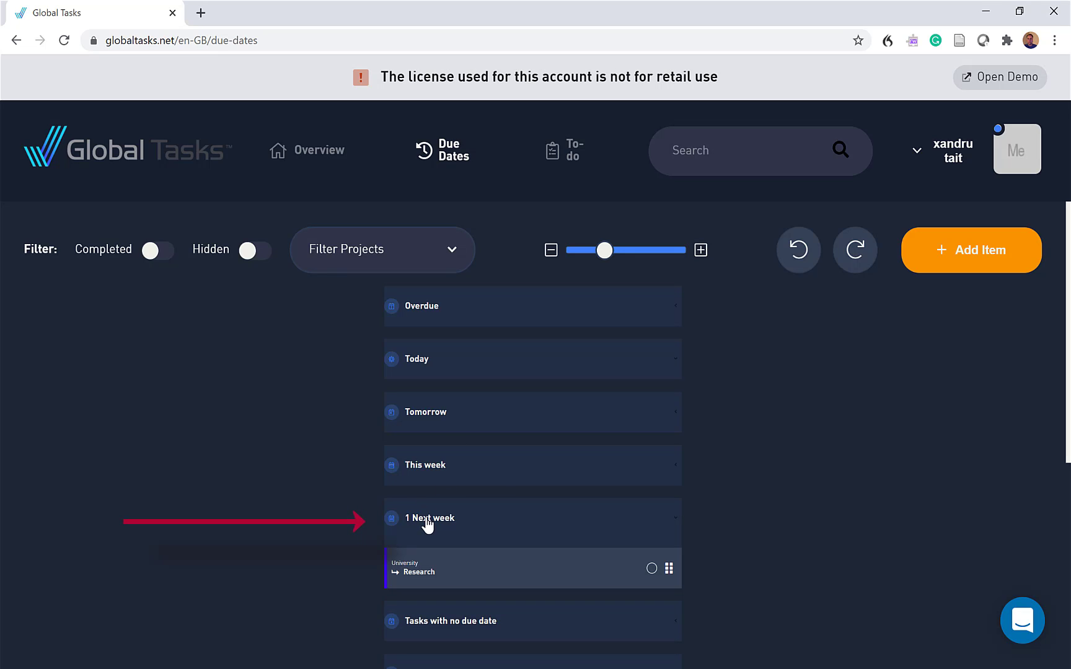
mouse_move(644, 568)
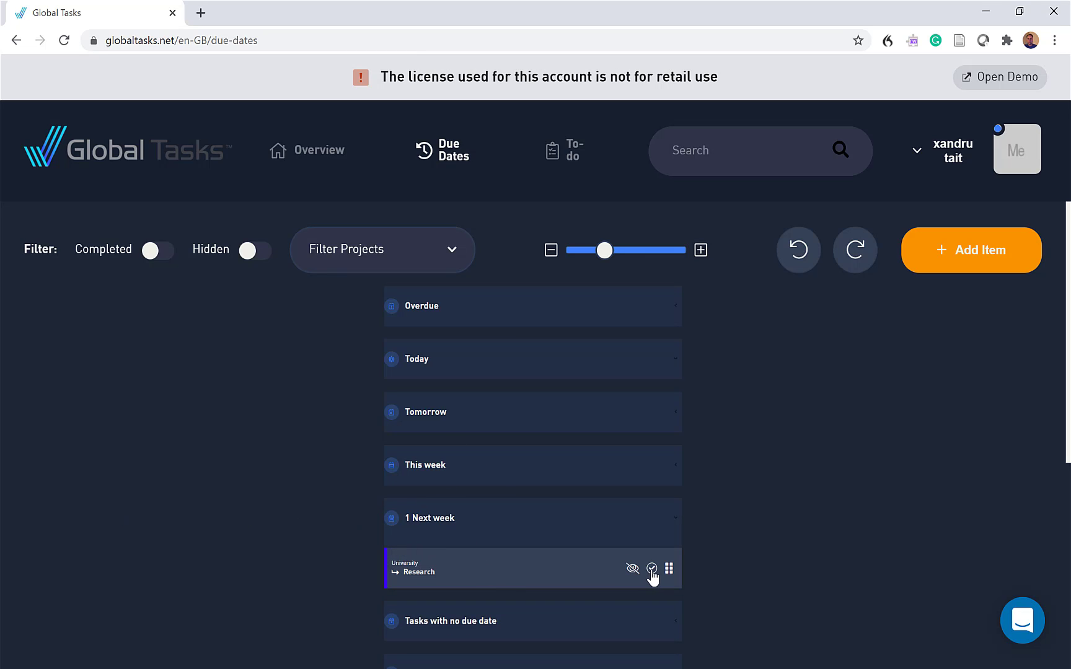
left_click(651, 569)
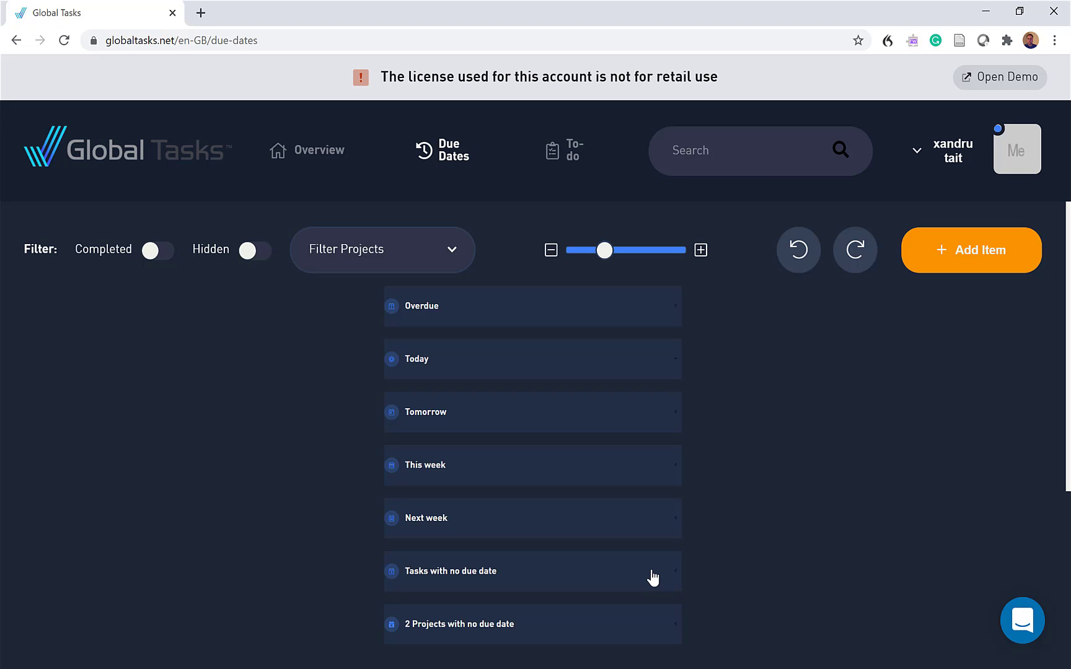
Return to the project overview and turn on the filter that shows completed tasks
left_click(286, 160)
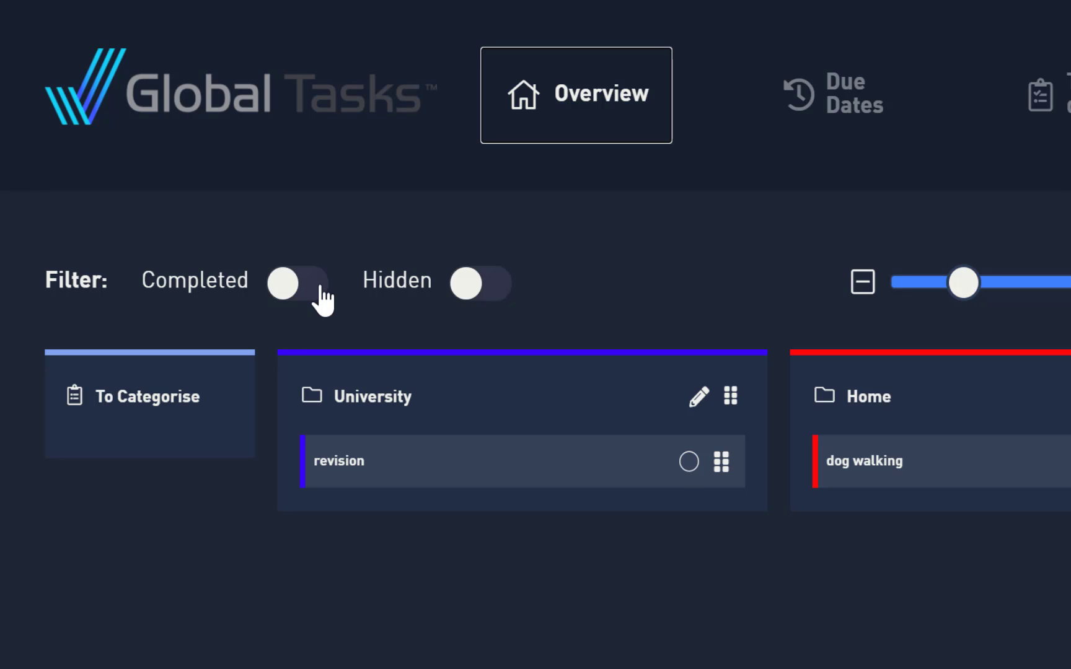
left_click(321, 289)
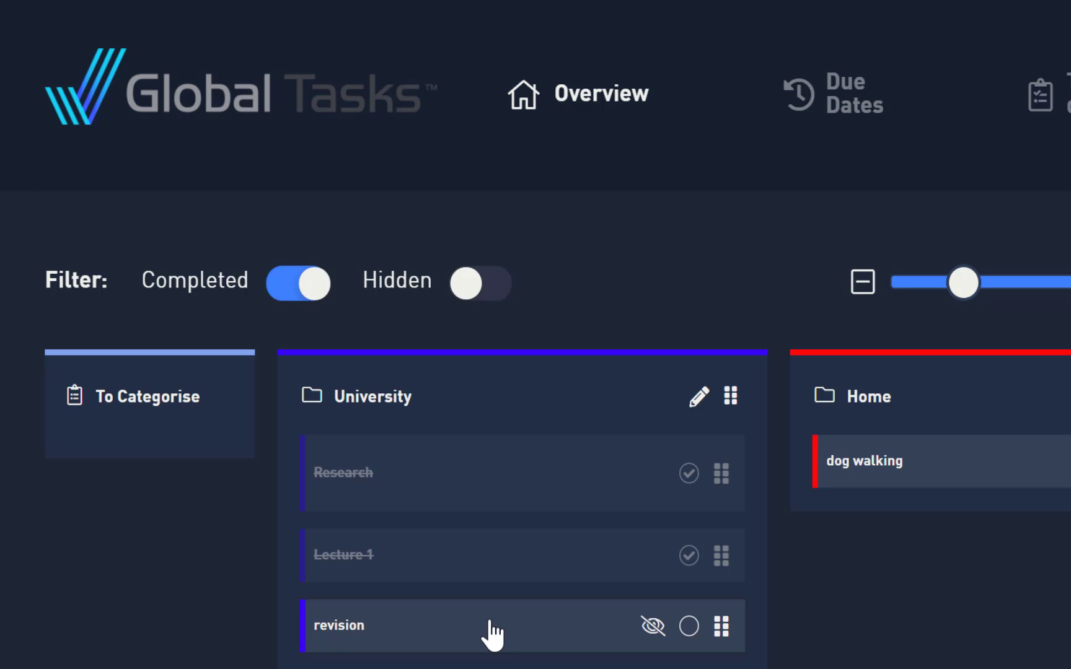
Mark the University project's Research and Lecture 1 tasks as not completed, and turn off the filter that shows completed tasks
left_click(689, 474)
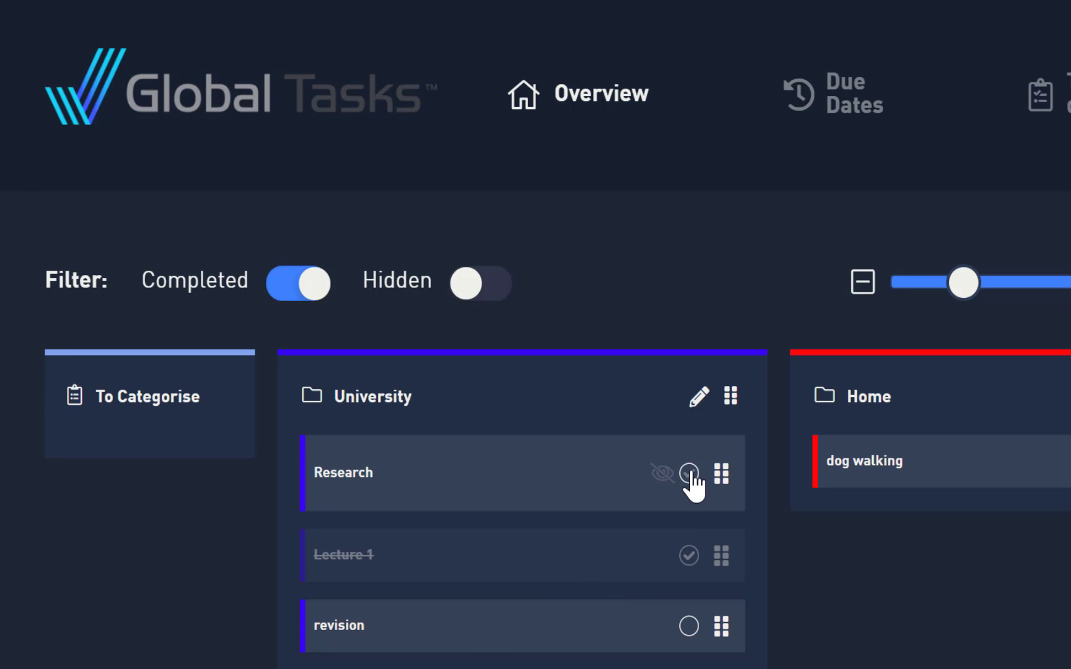
left_click(687, 556)
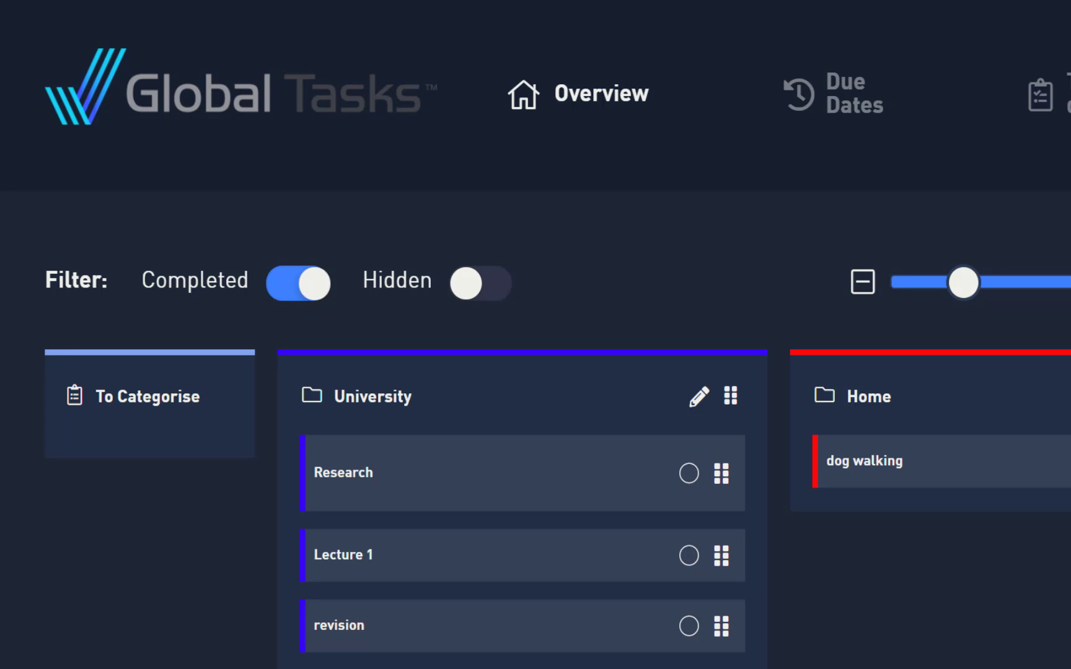
left_click(280, 296)
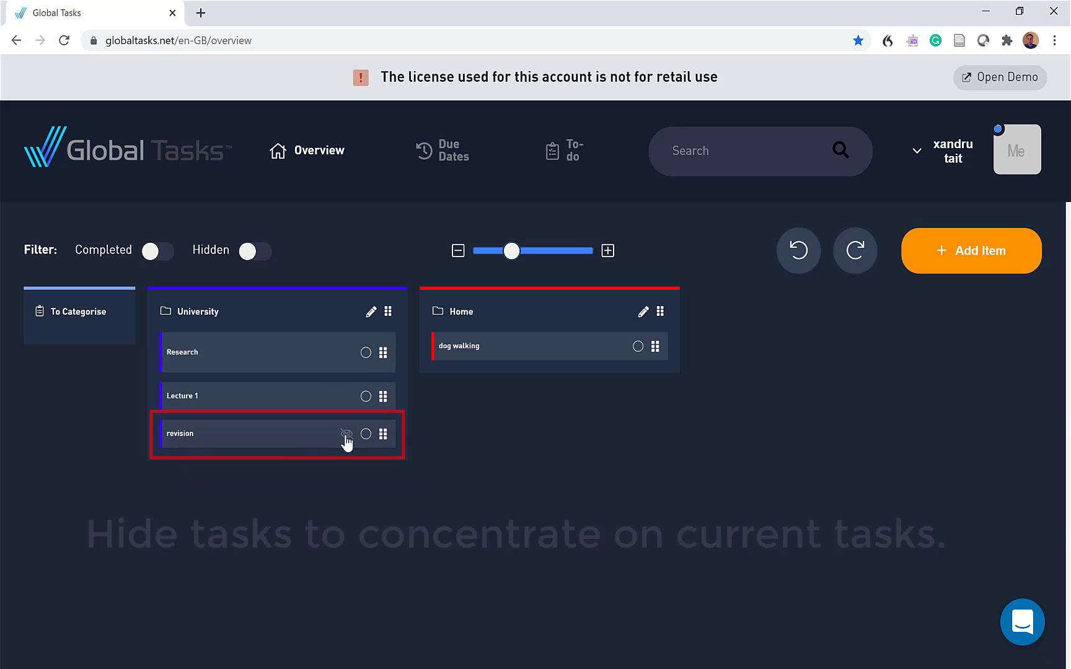
Hide the University project's revision task until 24 November 2020 at 00:00
left_click(346, 435)
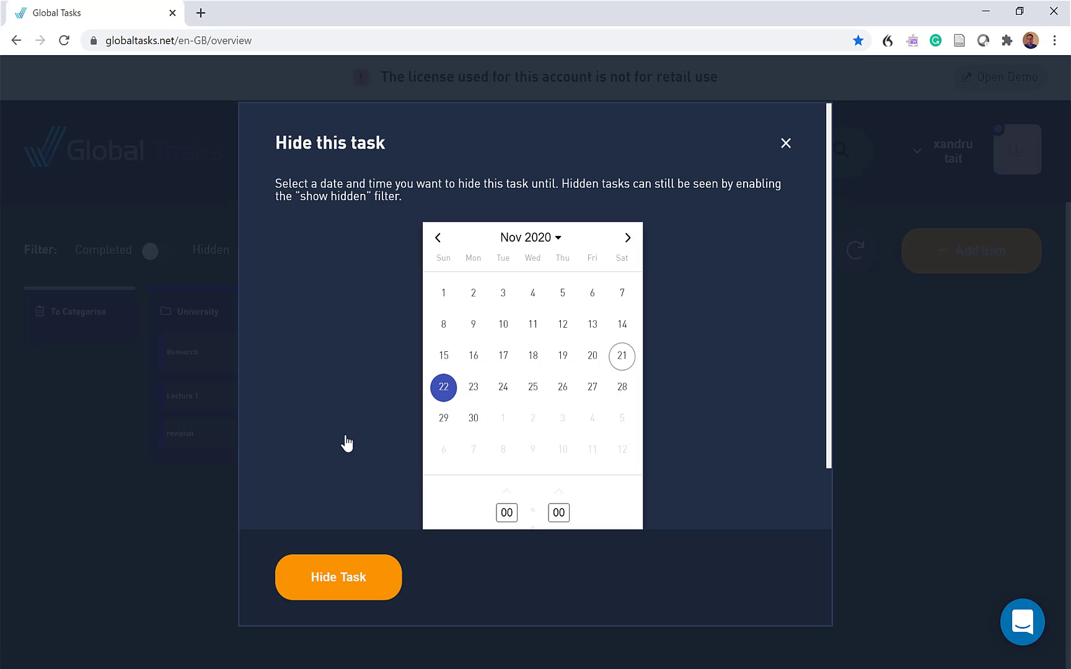
left_click(504, 389)
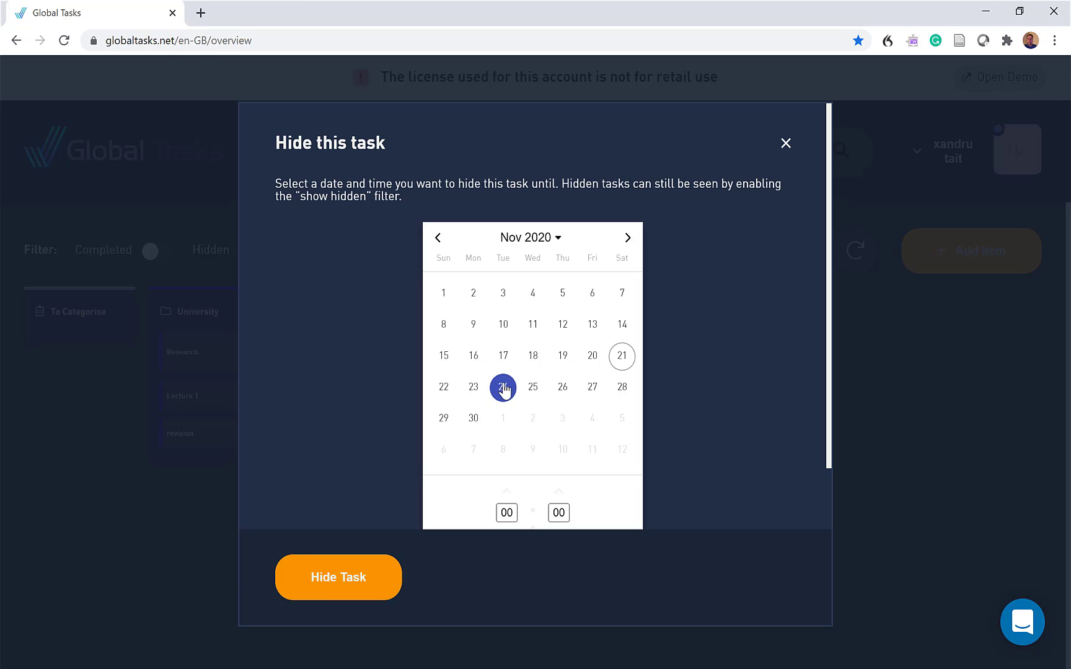
left_click(340, 594)
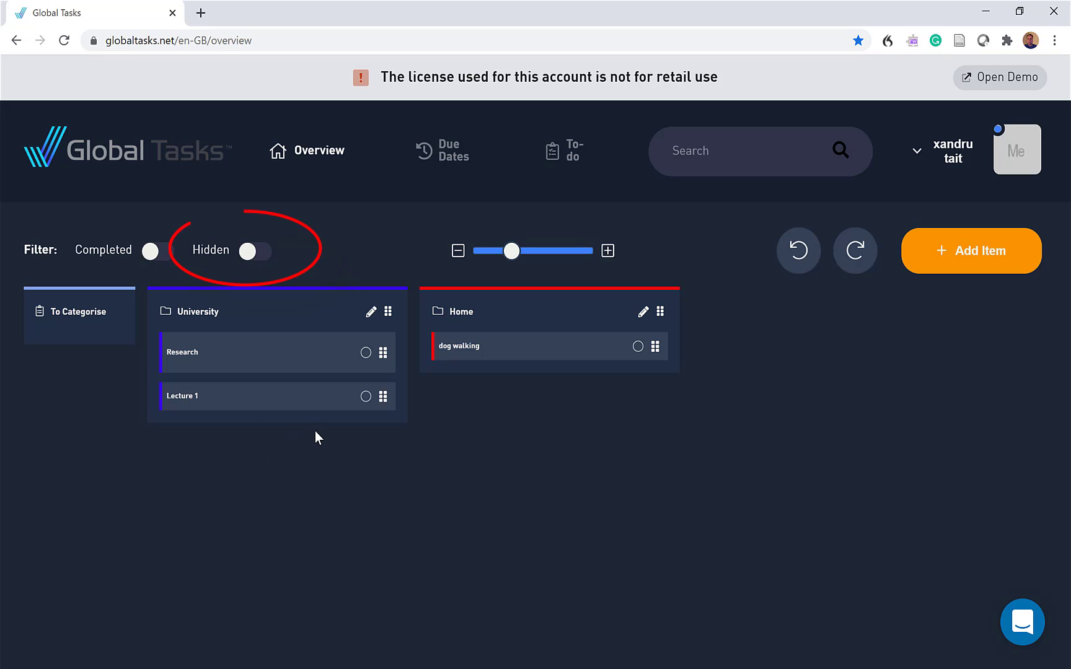
Show hidden tasks, unhide the revision task, and turn the hidden filter off again
left_click(260, 253)
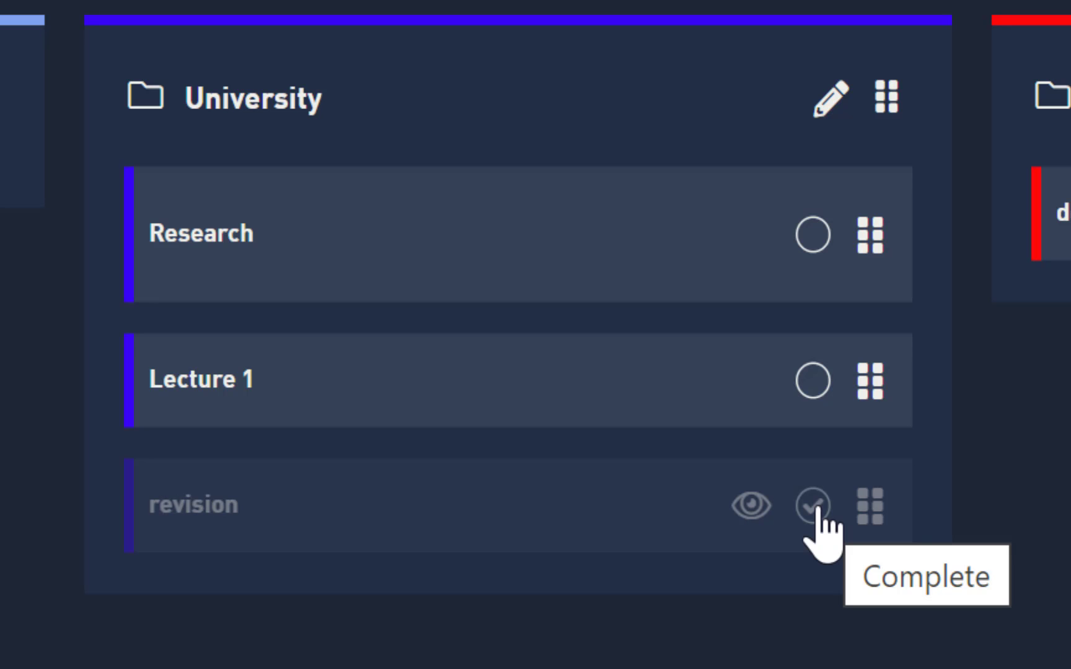
left_click(752, 505)
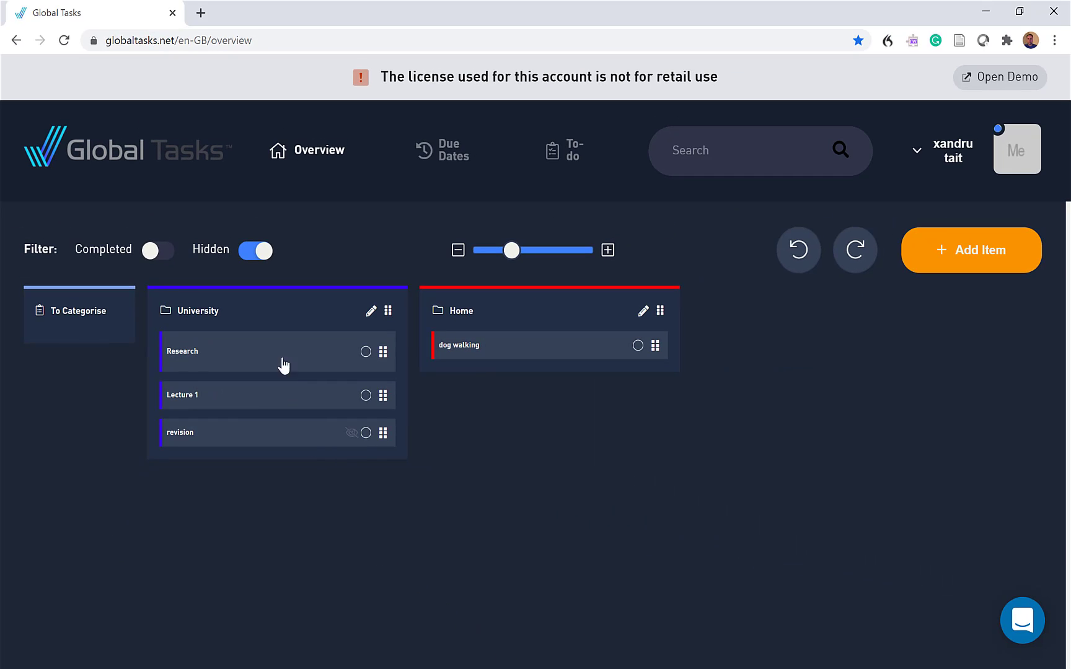
left_click(244, 254)
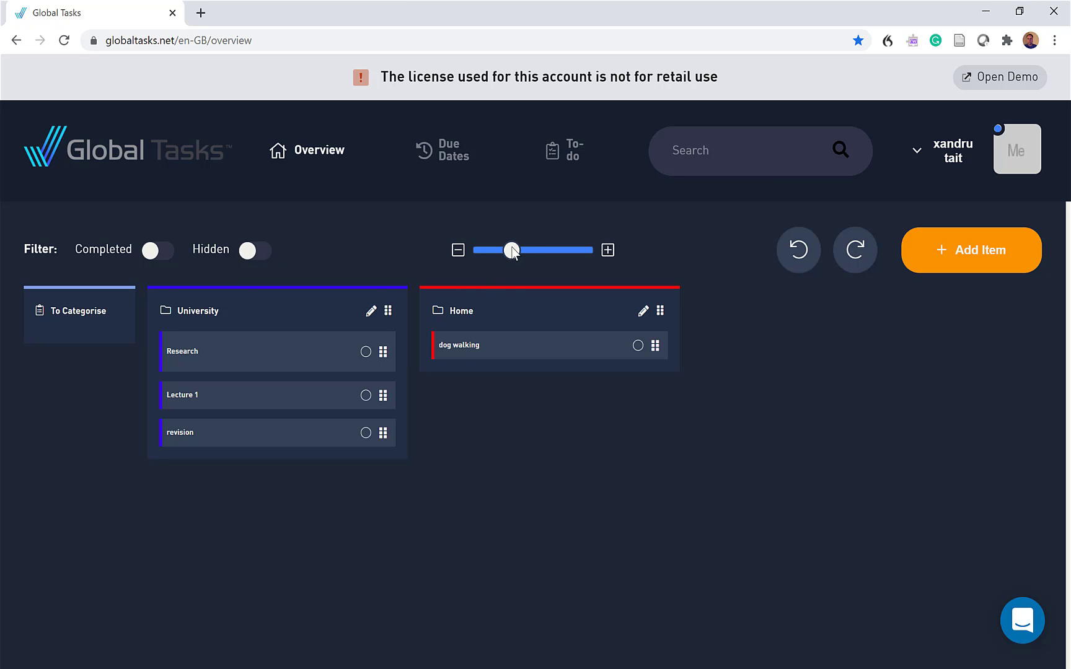
Open the revision task's mobile notification settings, try the Exact Date and Time option, and close the task without saving
left_click_drag(515, 256, 531, 254)
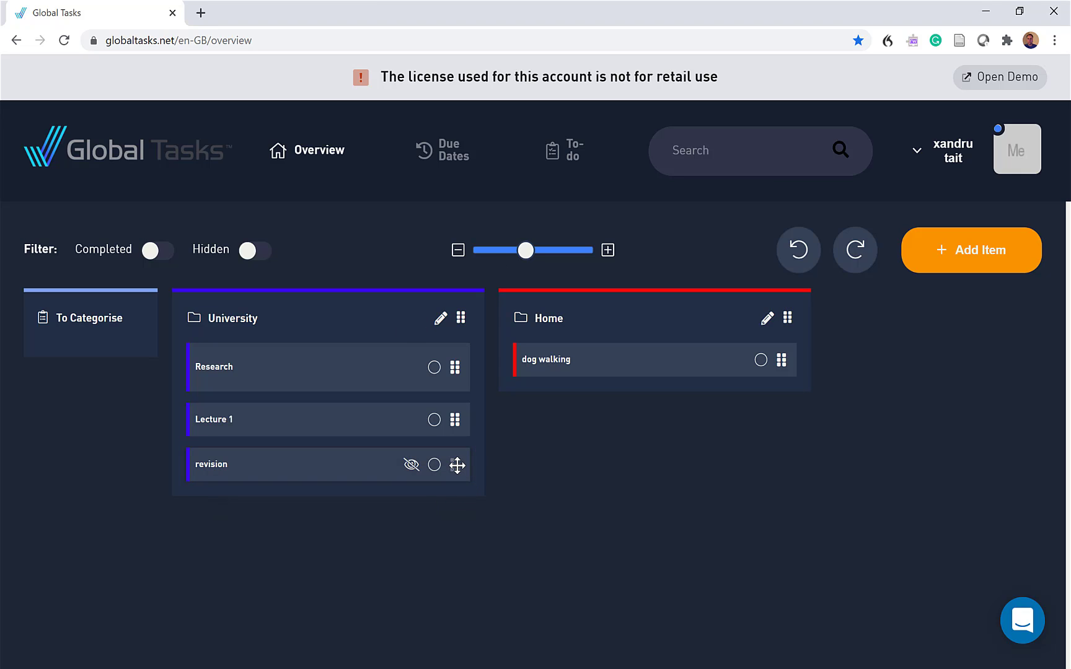
left_click(316, 466)
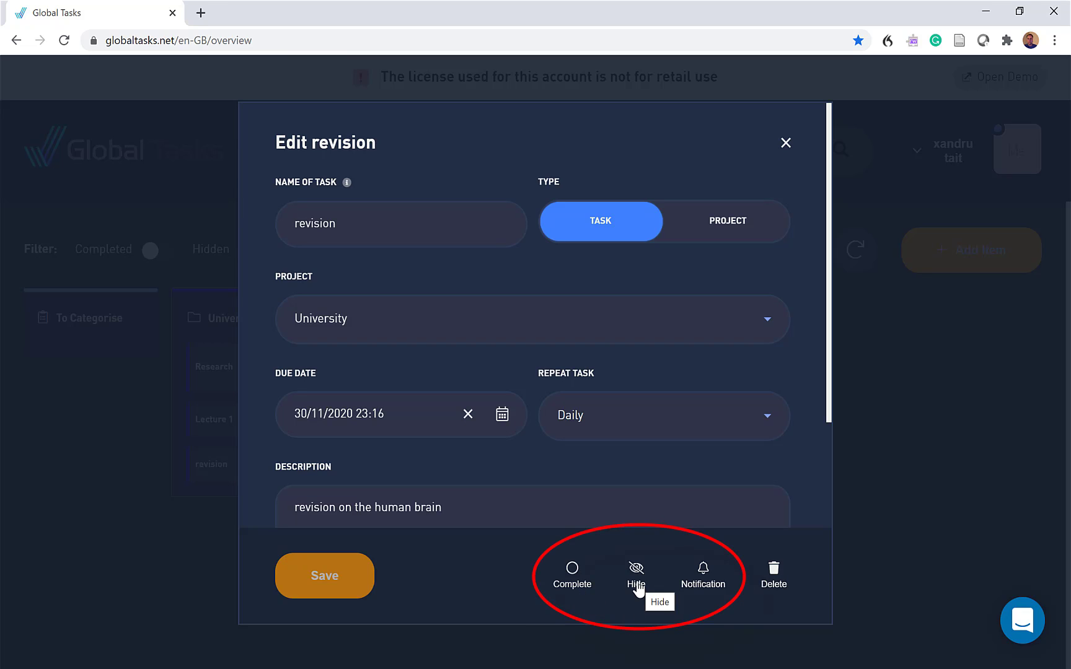
left_click(706, 575)
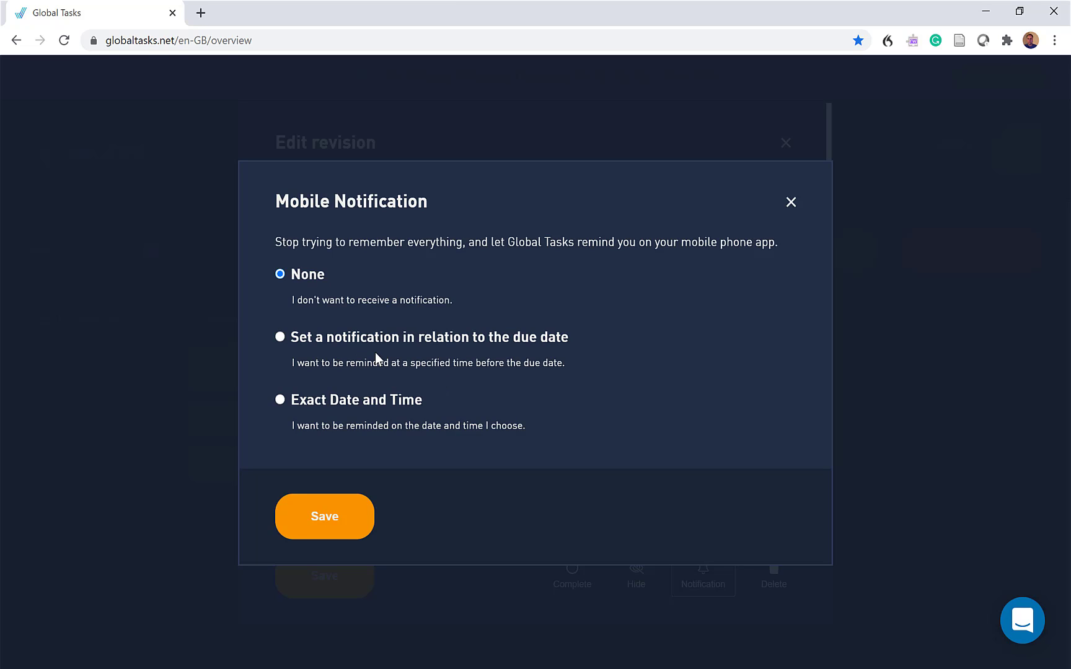
left_click(280, 401)
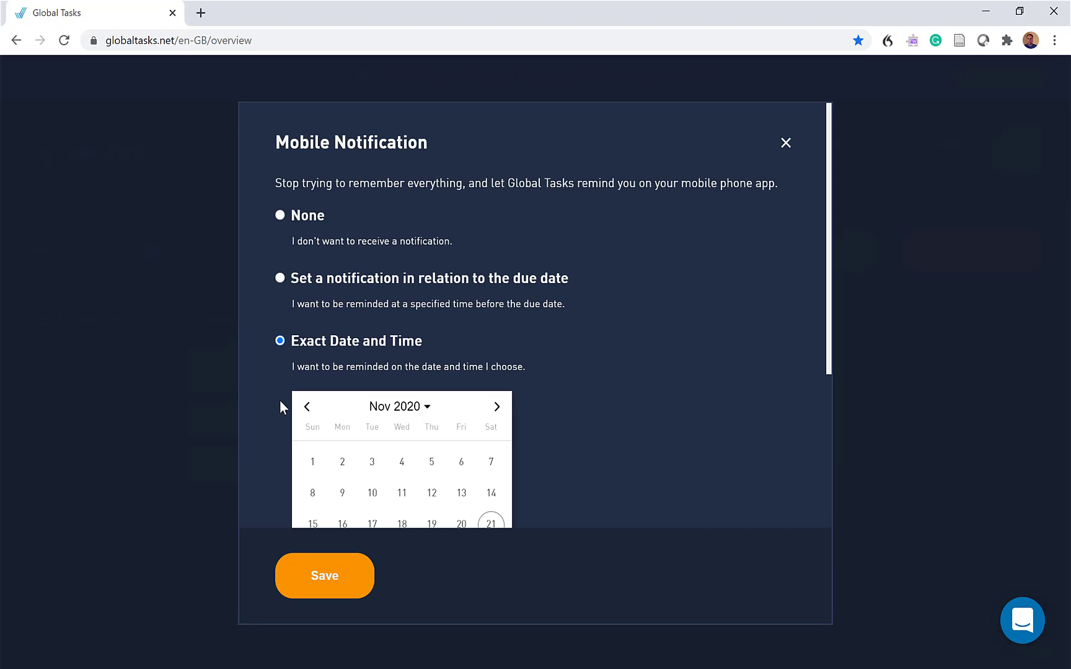
left_click(786, 144)
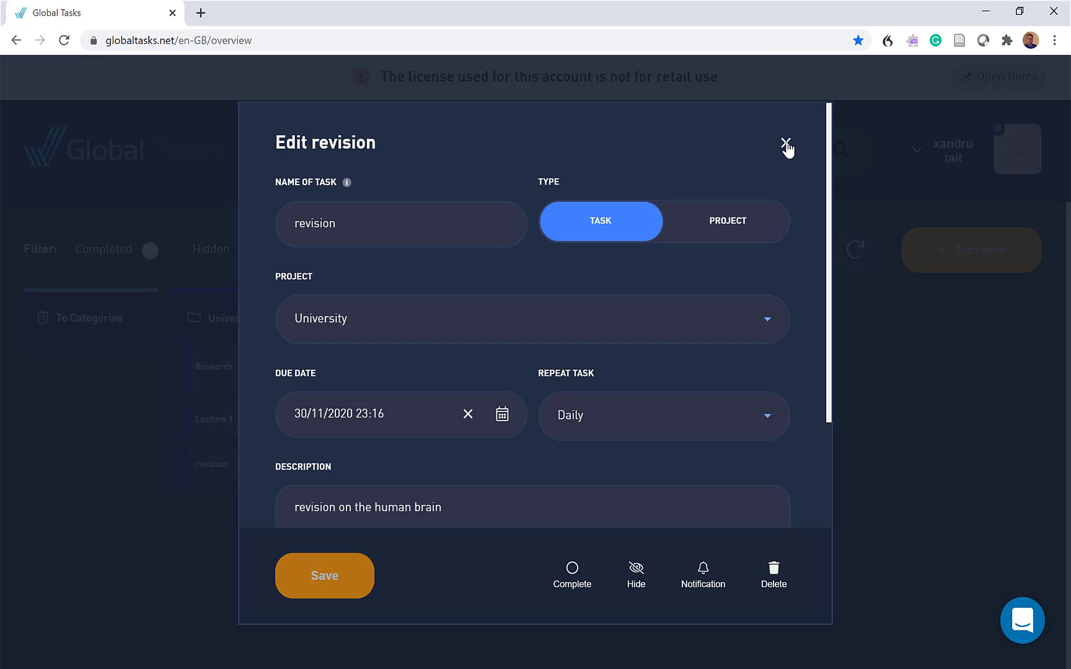
left_click(786, 145)
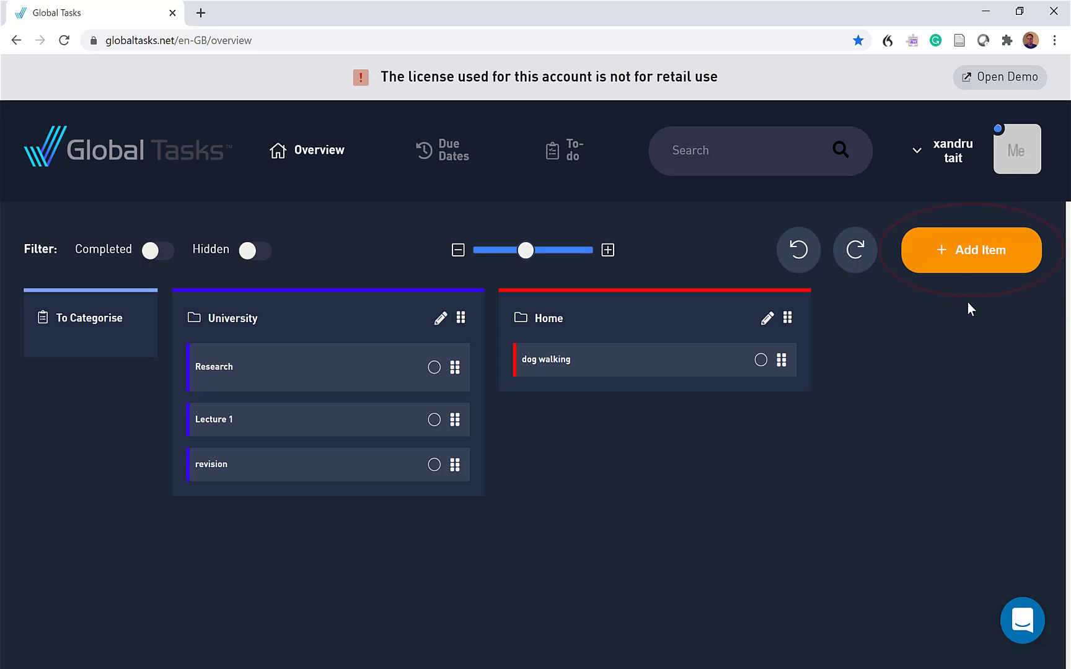
Start a new item named Placement, set its type to Project, and assign it to No project
left_click(964, 258)
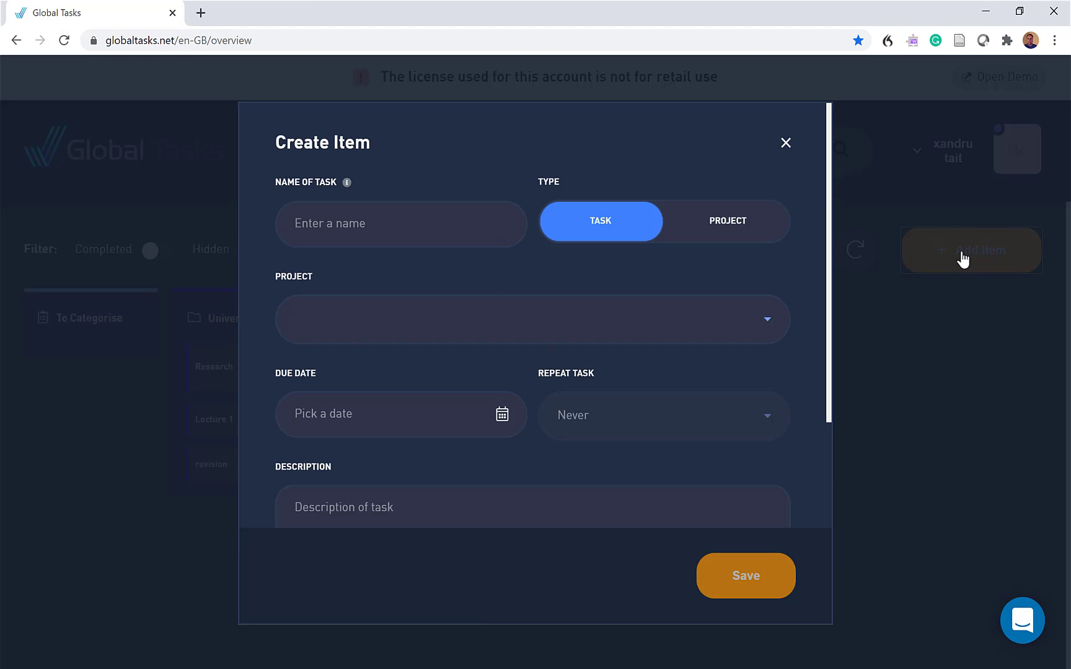
type("Placement")
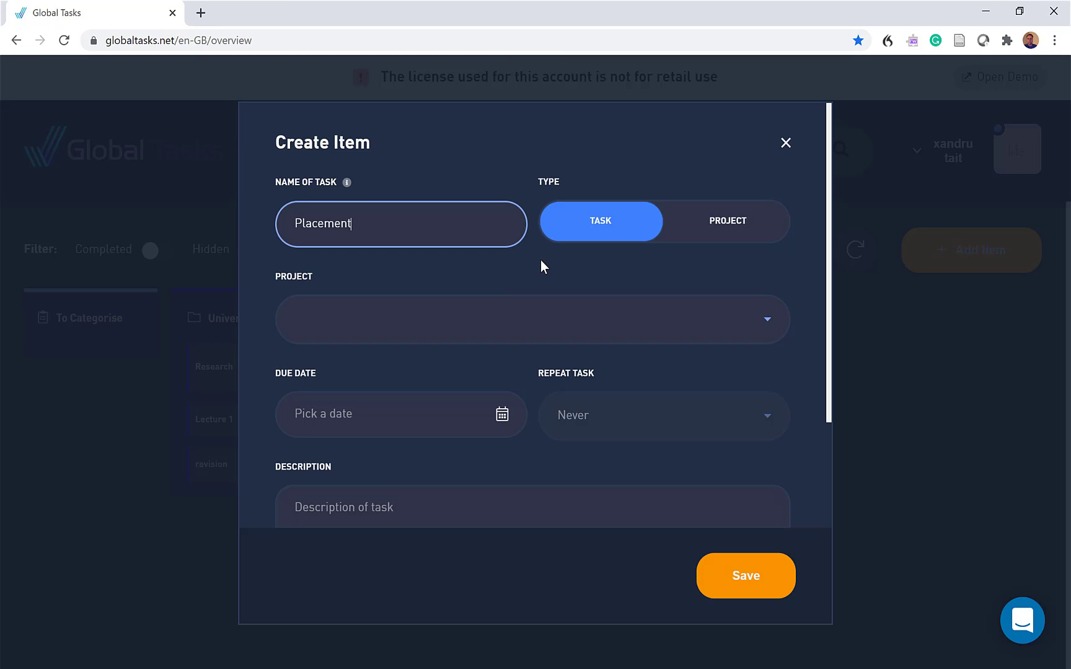
left_click(728, 225)
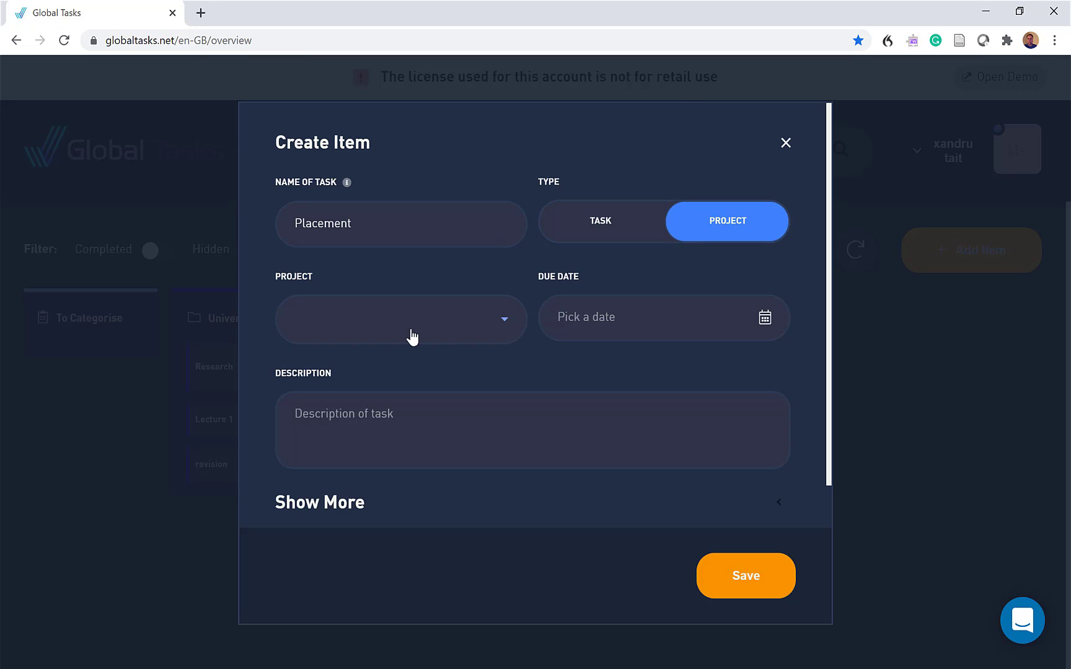
left_click(369, 331)
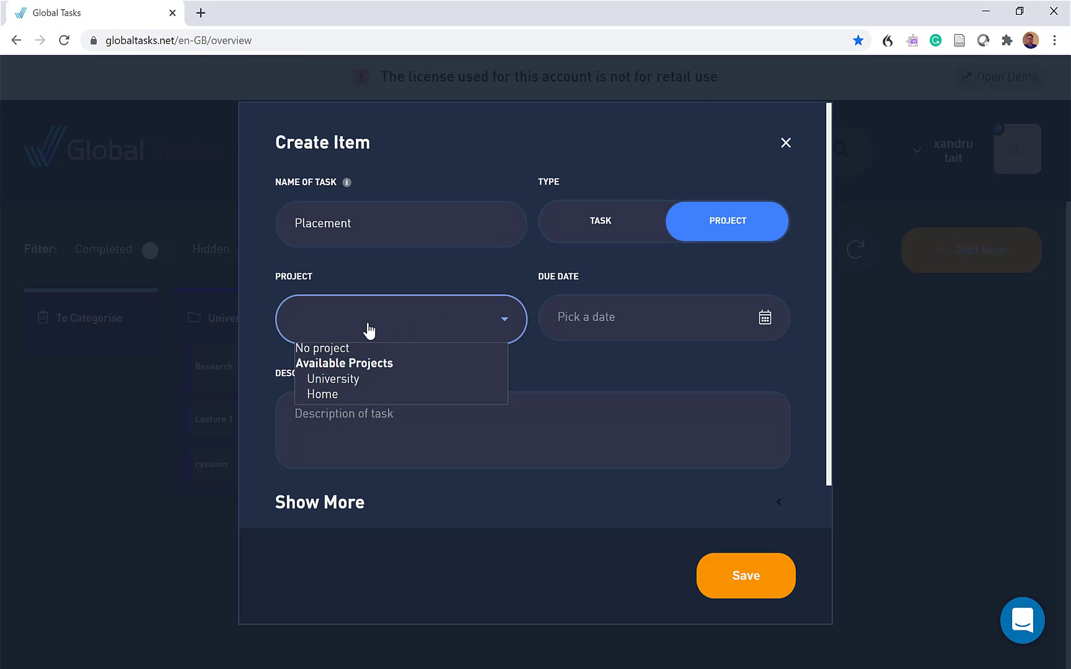
left_click(339, 350)
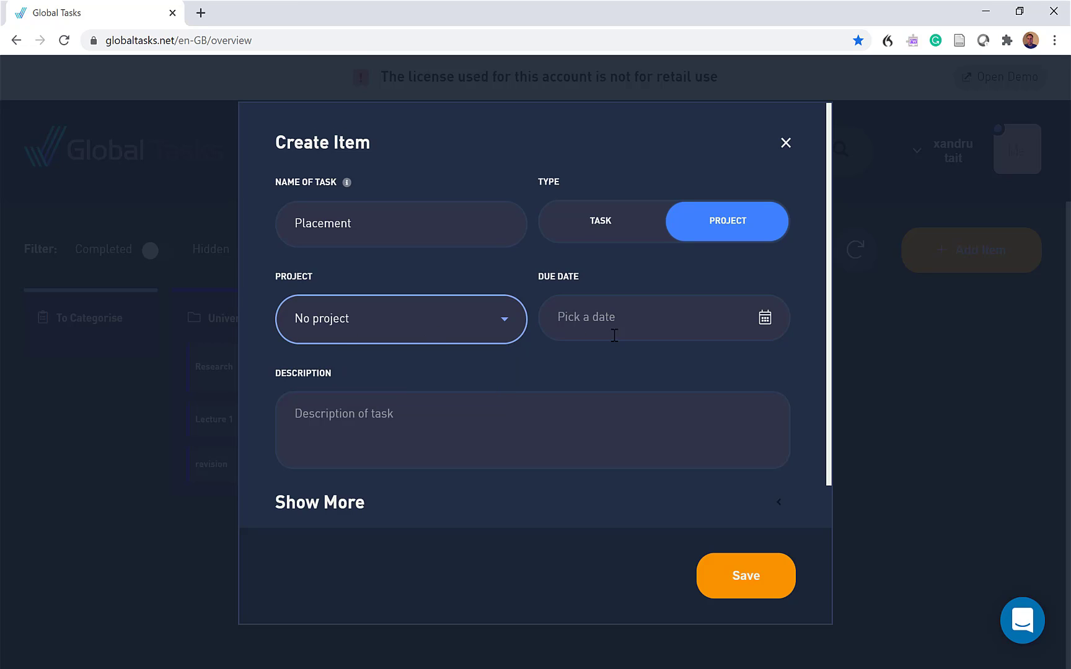
Set the Placement project's due date to 30/11/2020 at 09:00
left_click(767, 320)
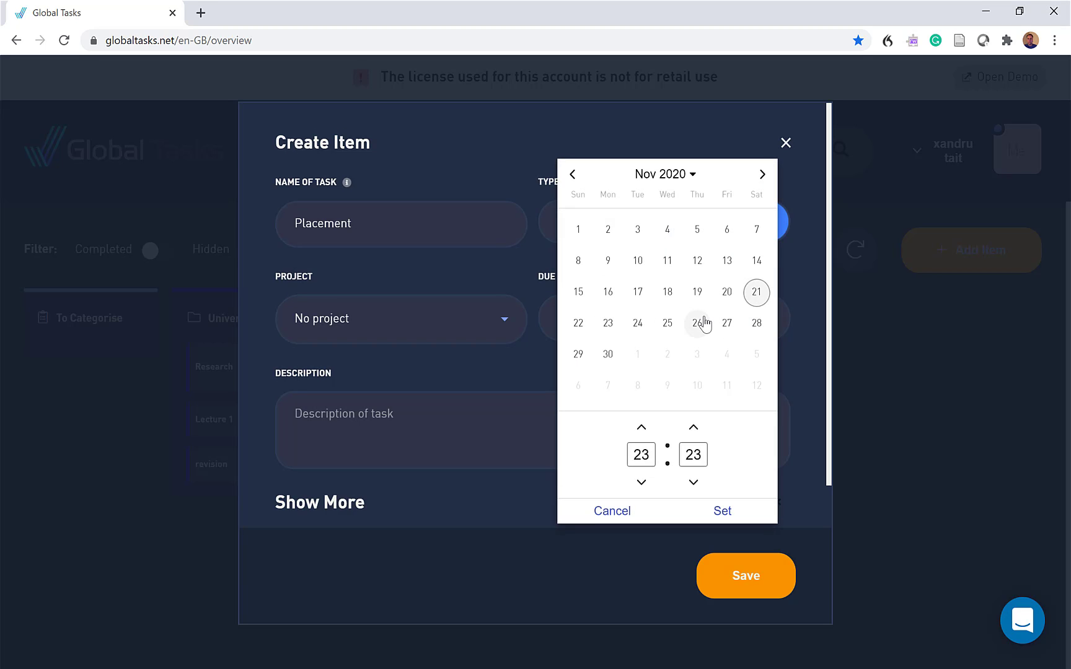
left_click(601, 360)
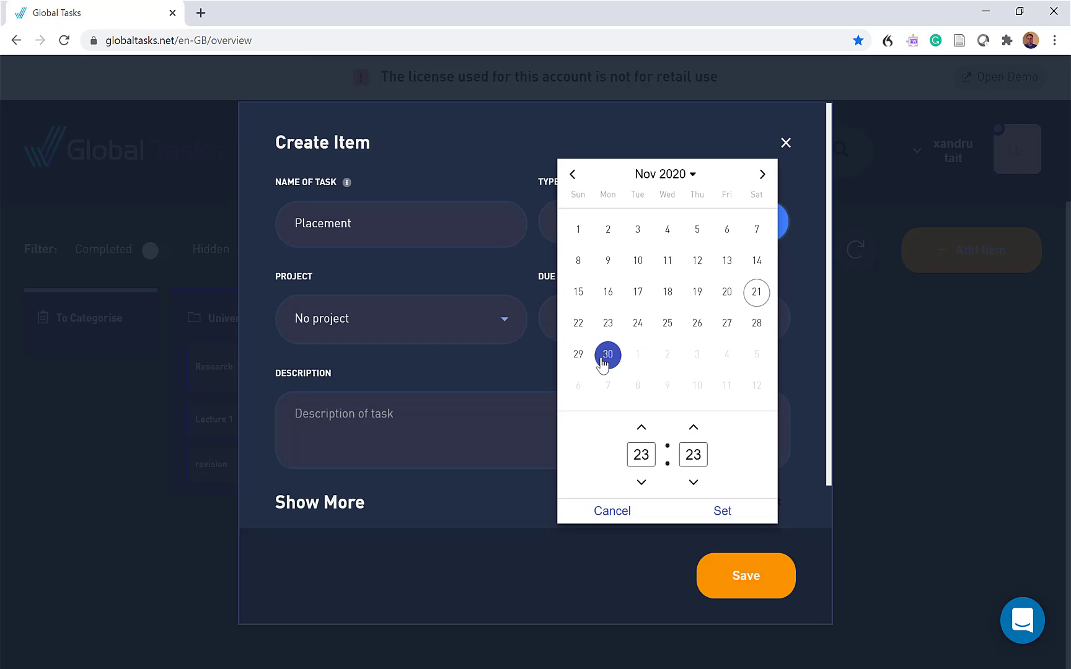
left_click(694, 482)
left_click(694, 483)
left_click(694, 483)
left_click(694, 483)
left_click(693, 483)
left_click(693, 482)
left_click(694, 483)
left_click(693, 483)
left_click(694, 483)
left_click(693, 483)
left_click(694, 483)
left_click(694, 483)
left_click(694, 483)
left_click(693, 483)
left_click(642, 483)
left_click(642, 483)
left_click(641, 482)
left_click(642, 482)
left_click(642, 483)
left_click(642, 483)
left_click(641, 483)
left_click(642, 483)
left_click(642, 483)
left_click(642, 483)
left_click(642, 483)
left_click(642, 483)
left_click(642, 483)
left_click(642, 483)
left_click(641, 483)
left_click(641, 429)
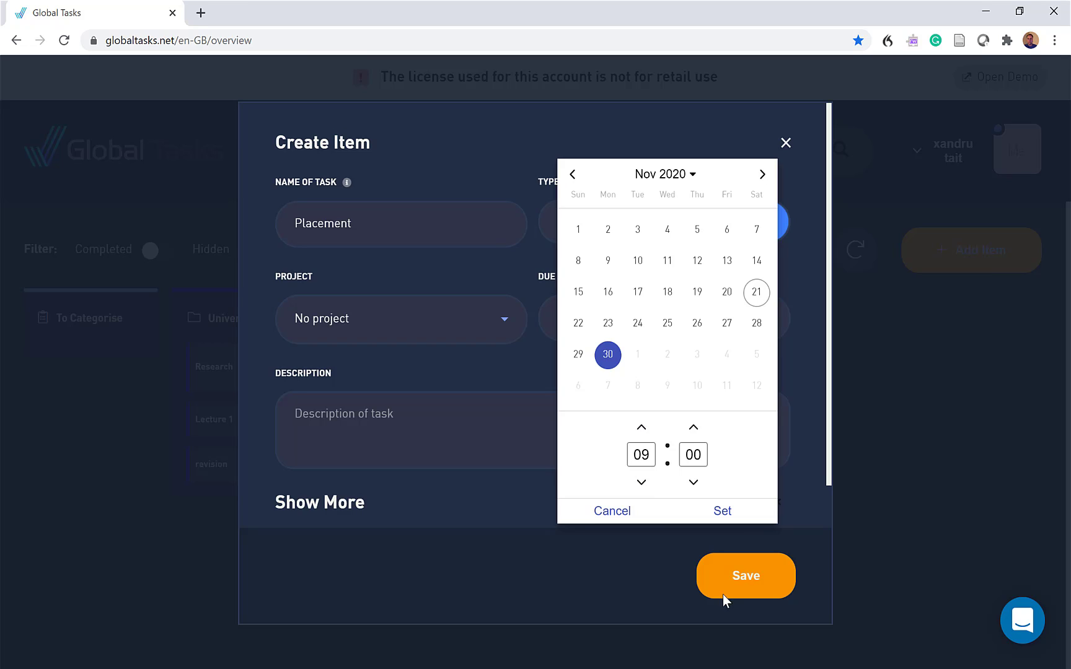
left_click(734, 512)
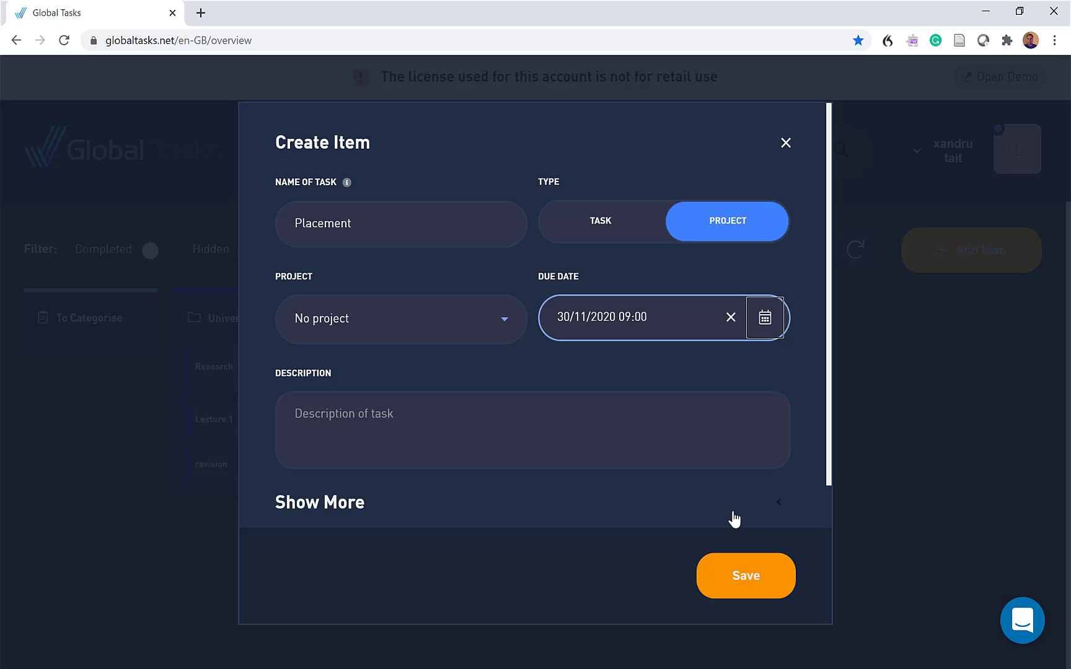
Enter "Cardio ward" as the Placement project's description
left_click(315, 415)
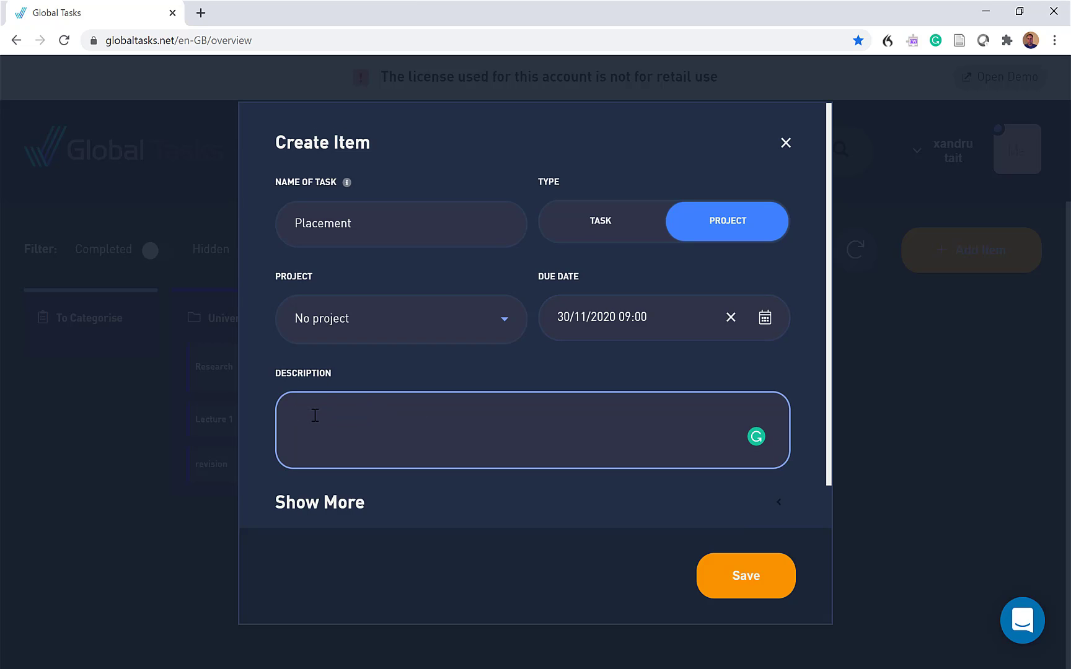
type("ward")
scroll(498, 451, "down", 1)
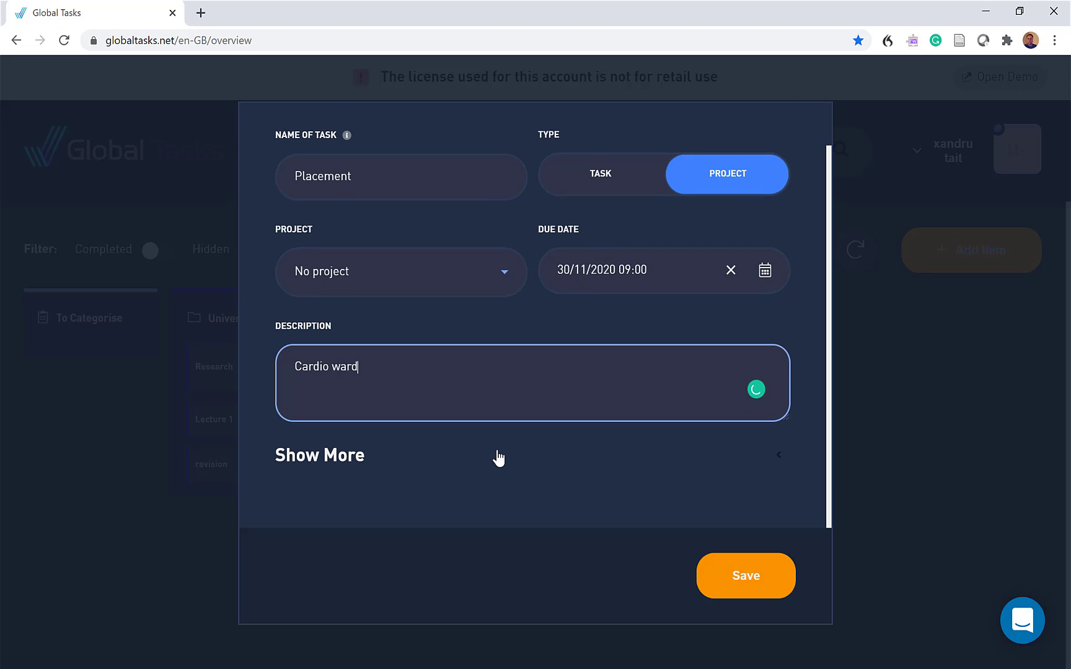
Expand the additional options, set the project's colour to bright green (RGB 9, 251, 57), and save the project
left_click(335, 455)
scroll(429, 410, "down", 3)
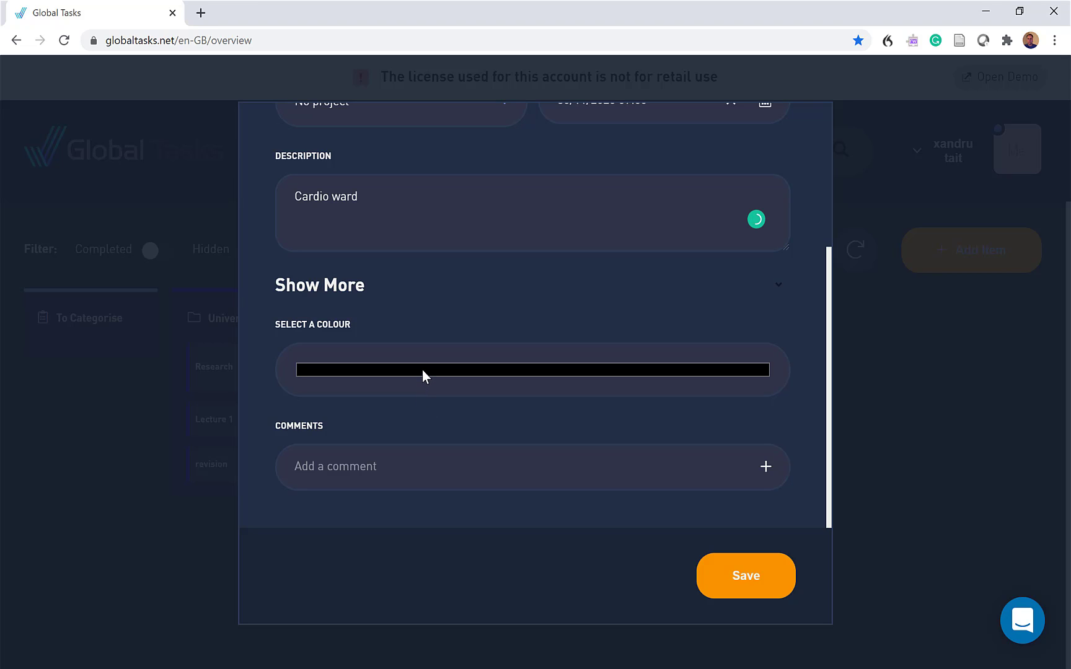
left_click(421, 369)
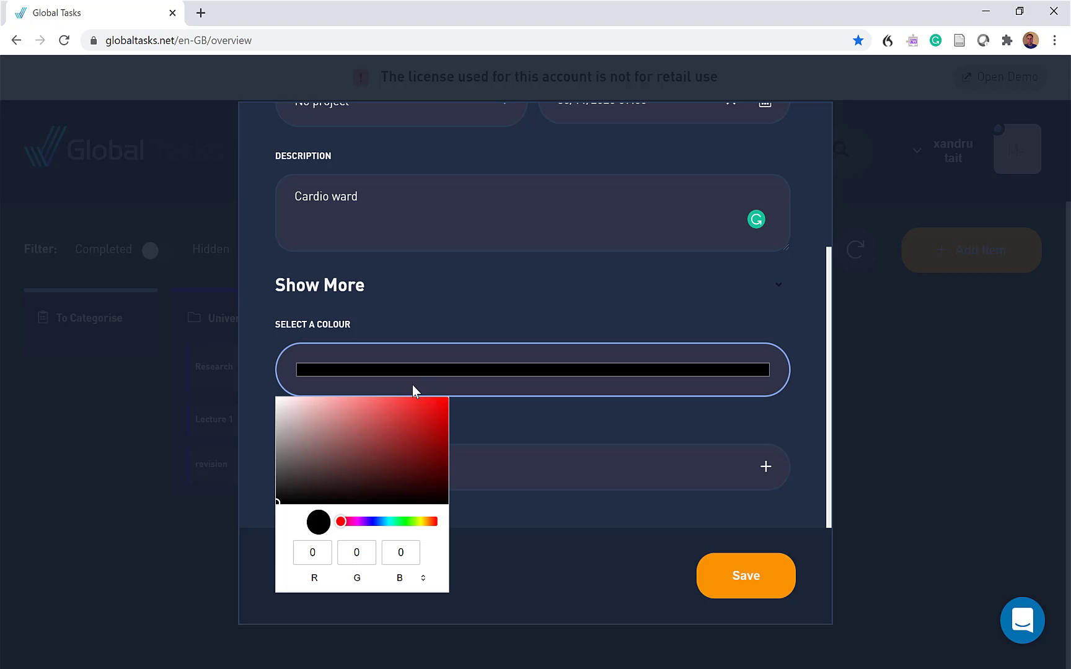
left_click(402, 522)
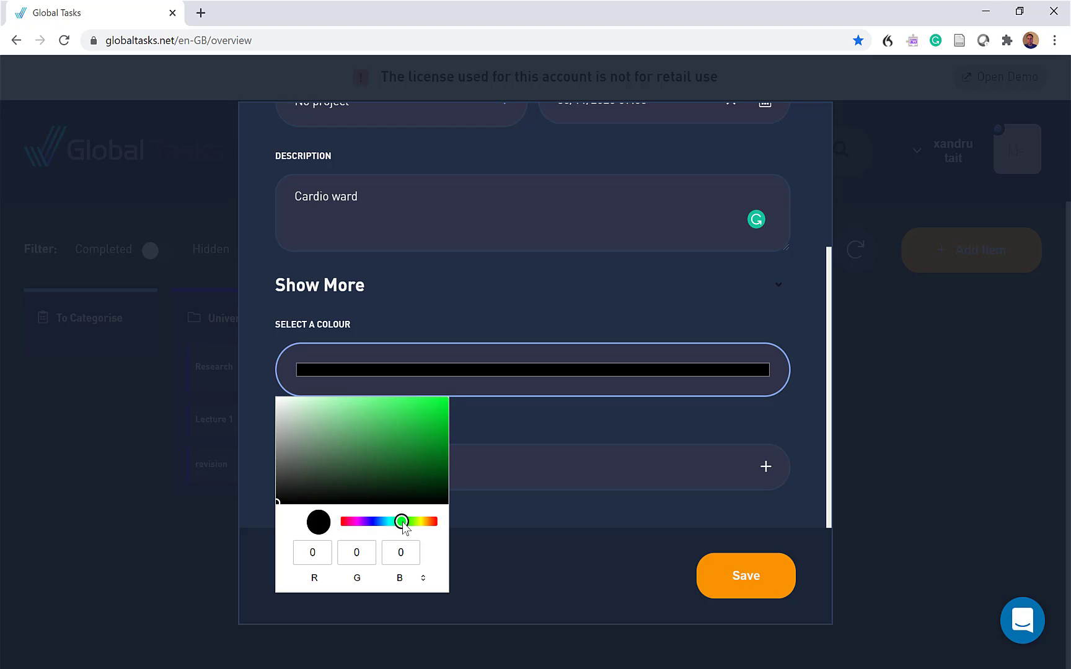
left_click(440, 400)
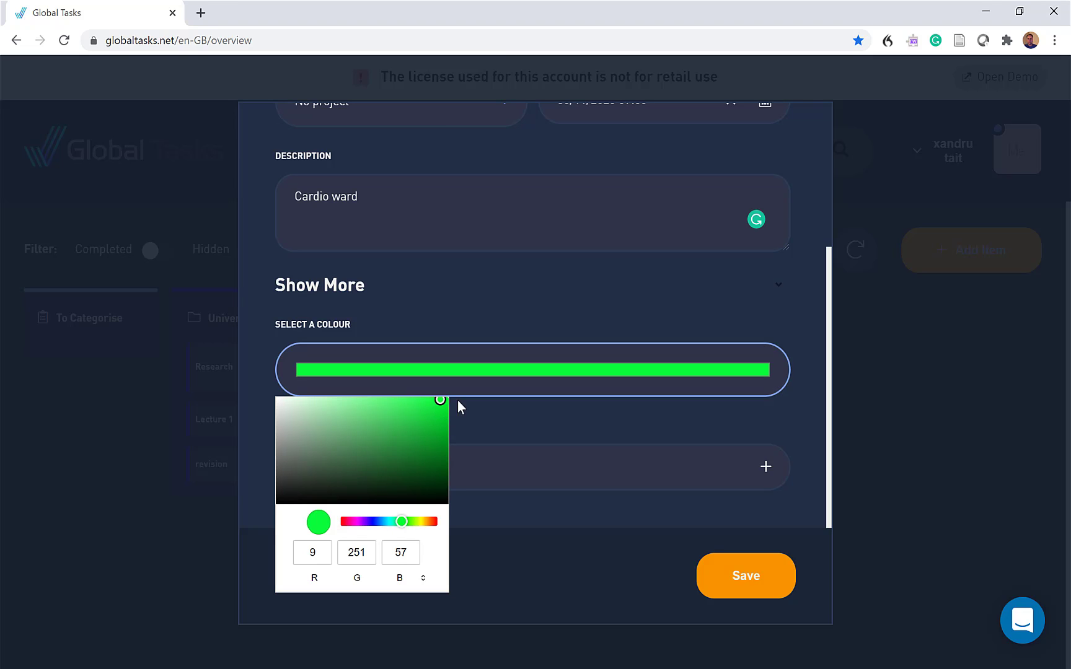
left_click(499, 417)
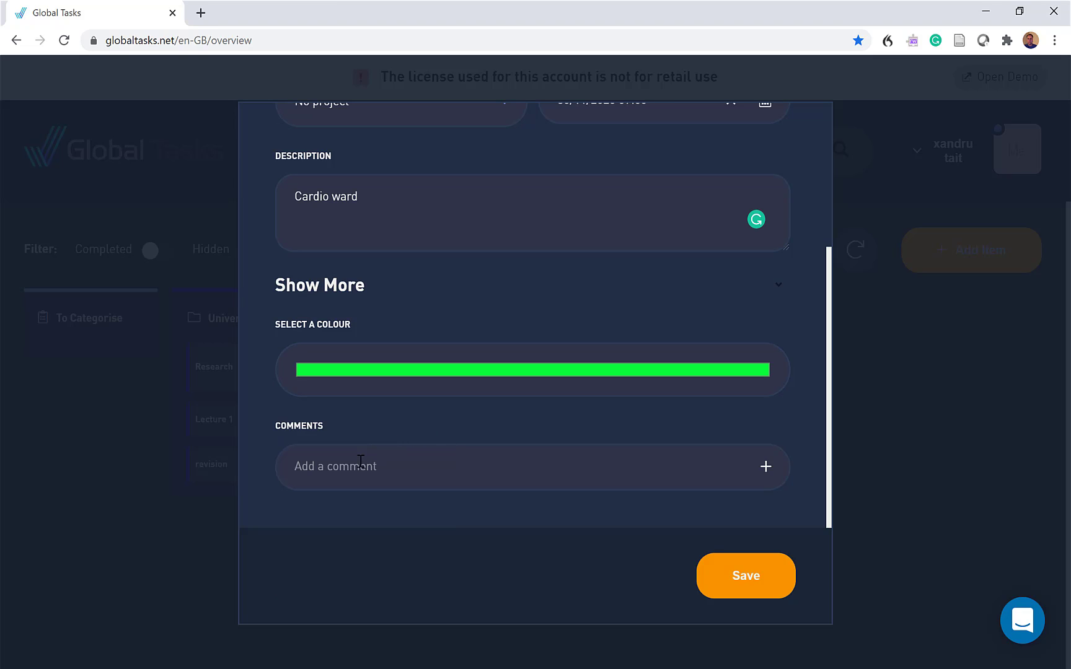
left_click(776, 596)
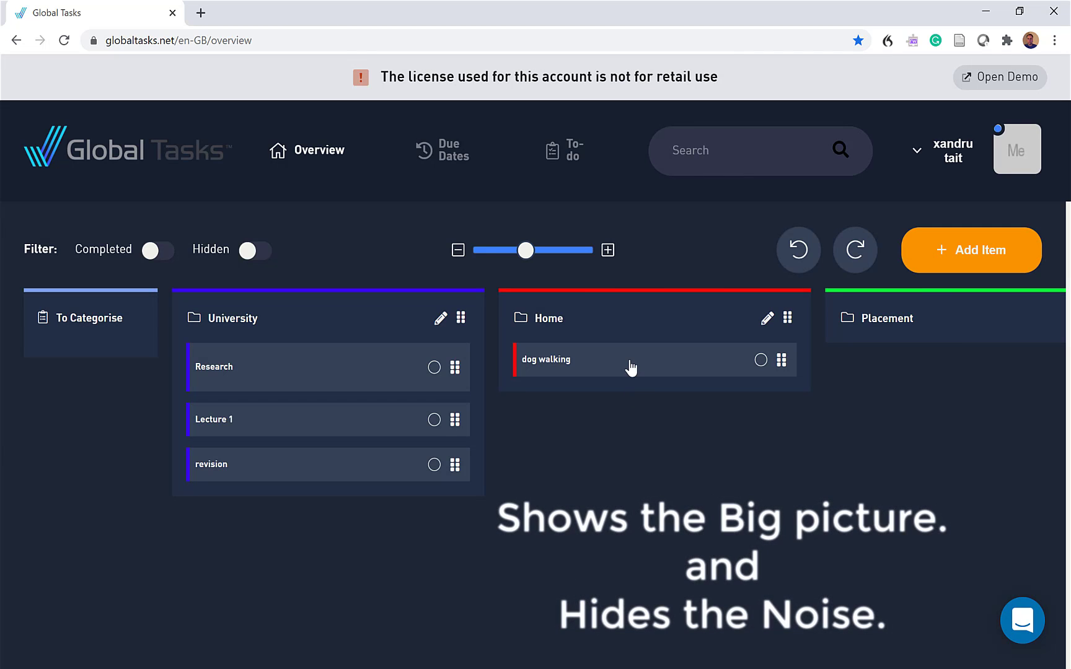
Start a new task named Ward 1 and assign it to the Placement project
right_click(526, 250)
left_click(458, 251)
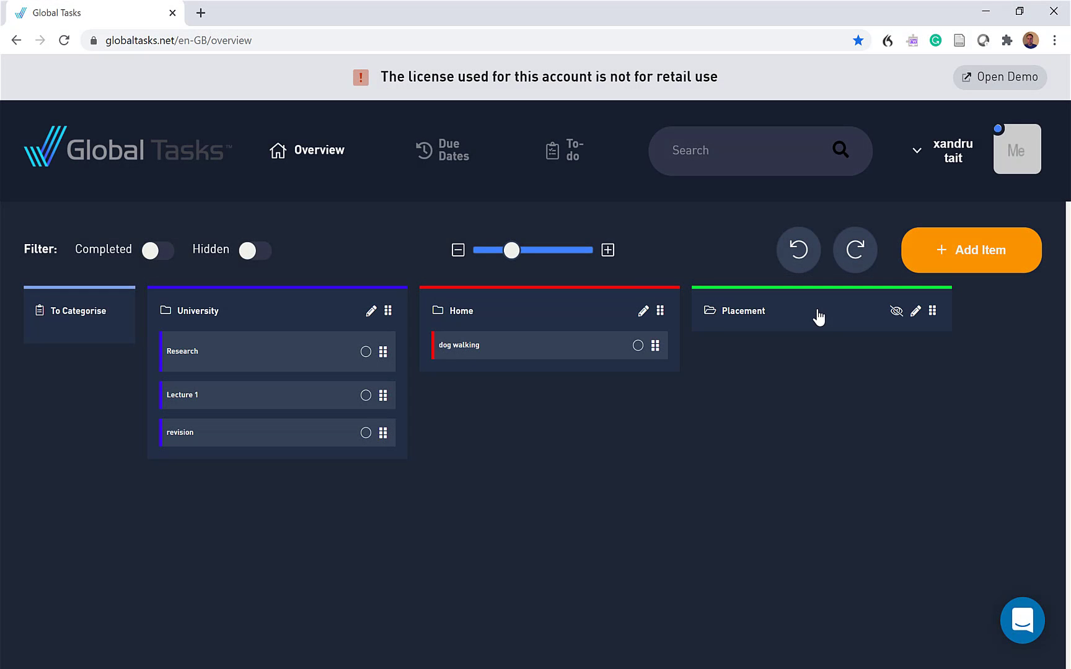
left_click(983, 250)
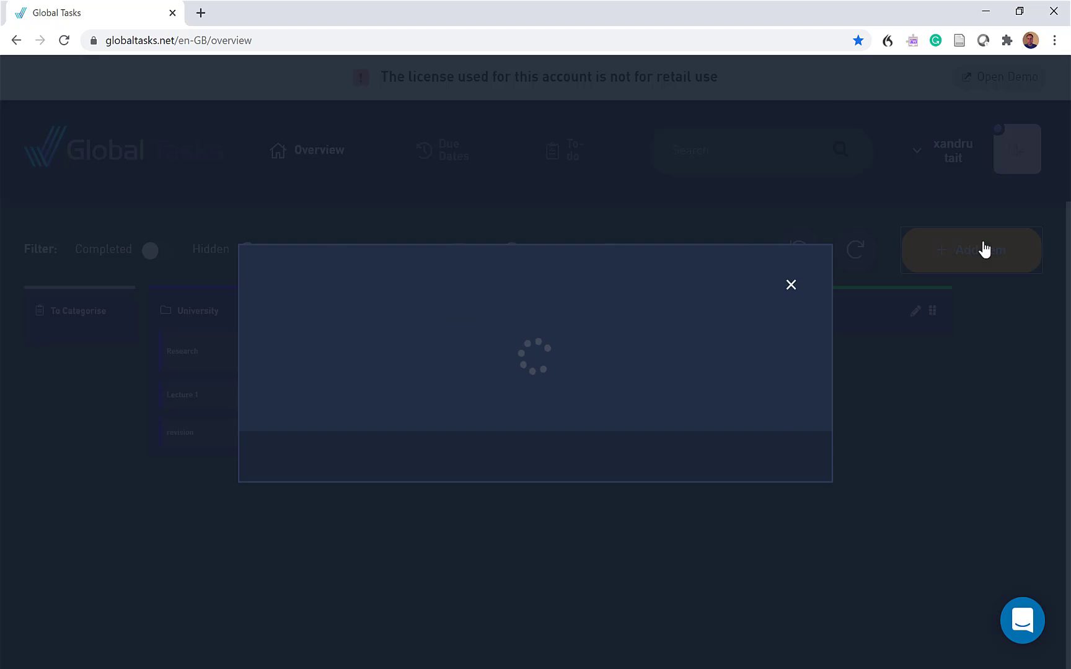
left_click(329, 217)
type("Ward 1")
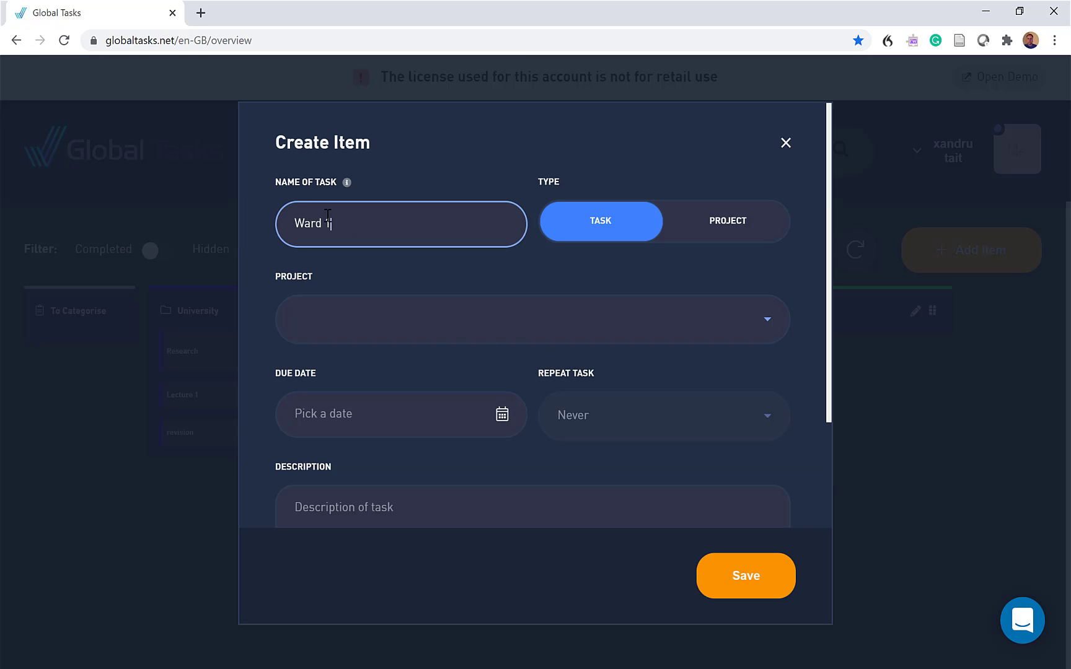
left_click(315, 324)
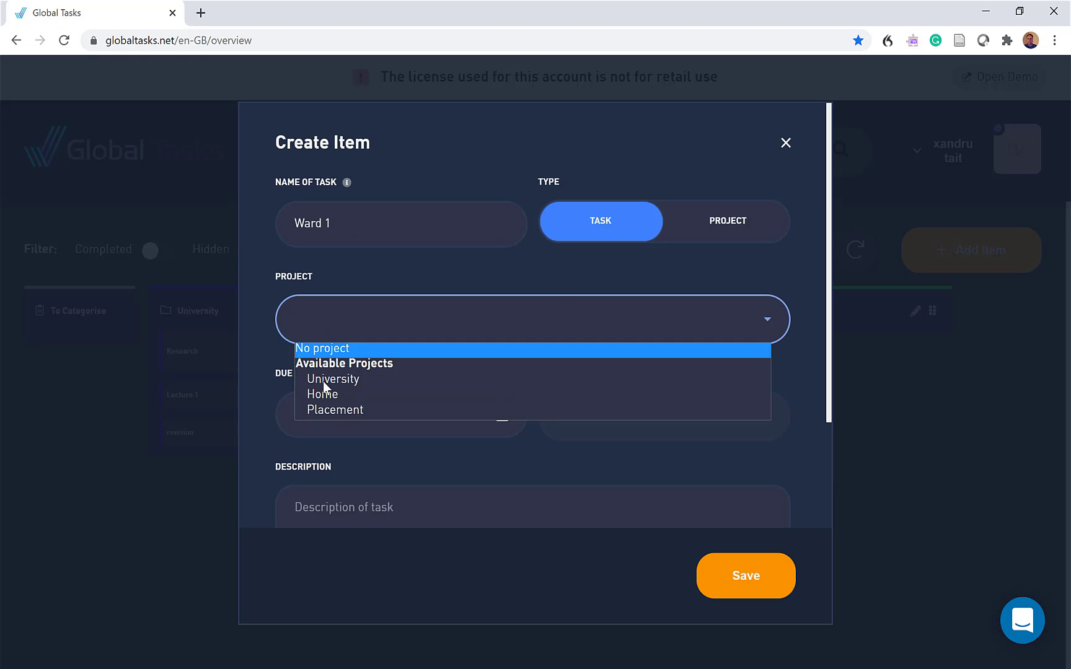
left_click(332, 410)
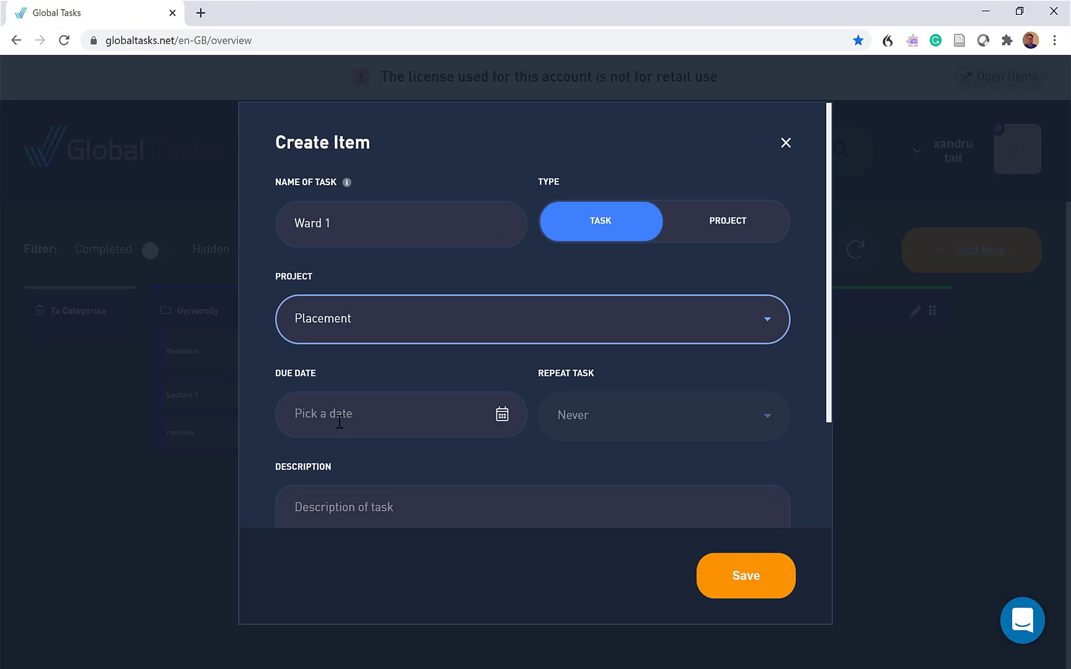
Set the Ward 1 task's due date to 1/12/2020 at 09:24
left_click(502, 417)
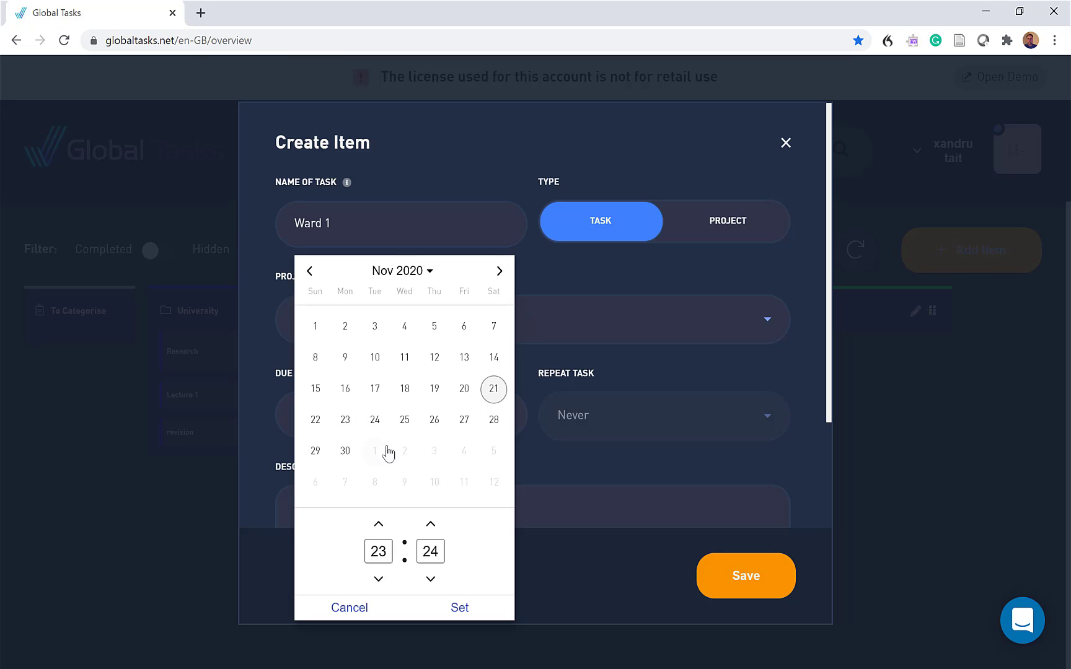
left_click(501, 274)
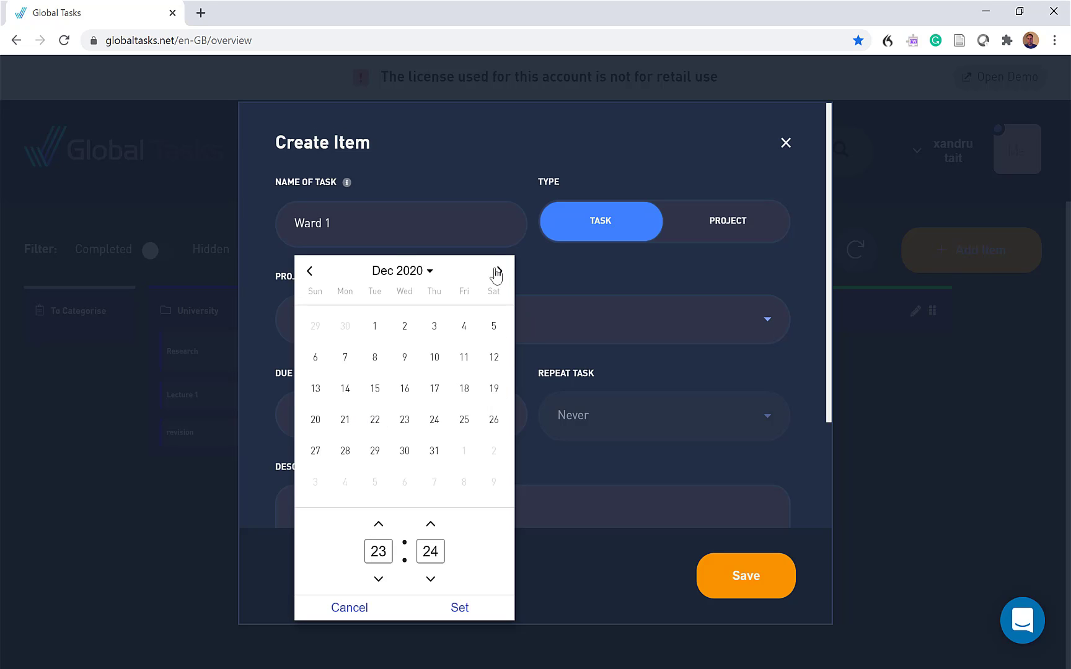
left_click(381, 335)
left_click(377, 581)
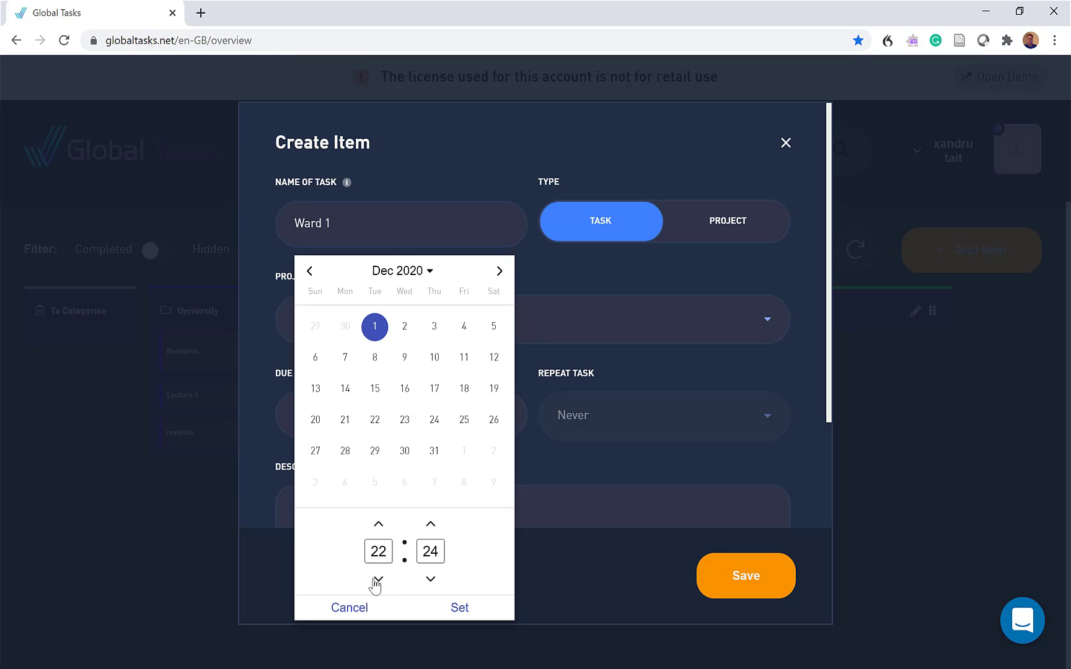
left_click(377, 581)
left_click(377, 582)
left_click(378, 582)
left_click(378, 581)
left_click(378, 581)
left_click(378, 580)
left_click(377, 581)
left_click(377, 581)
left_click(377, 581)
left_click(377, 580)
left_click(459, 609)
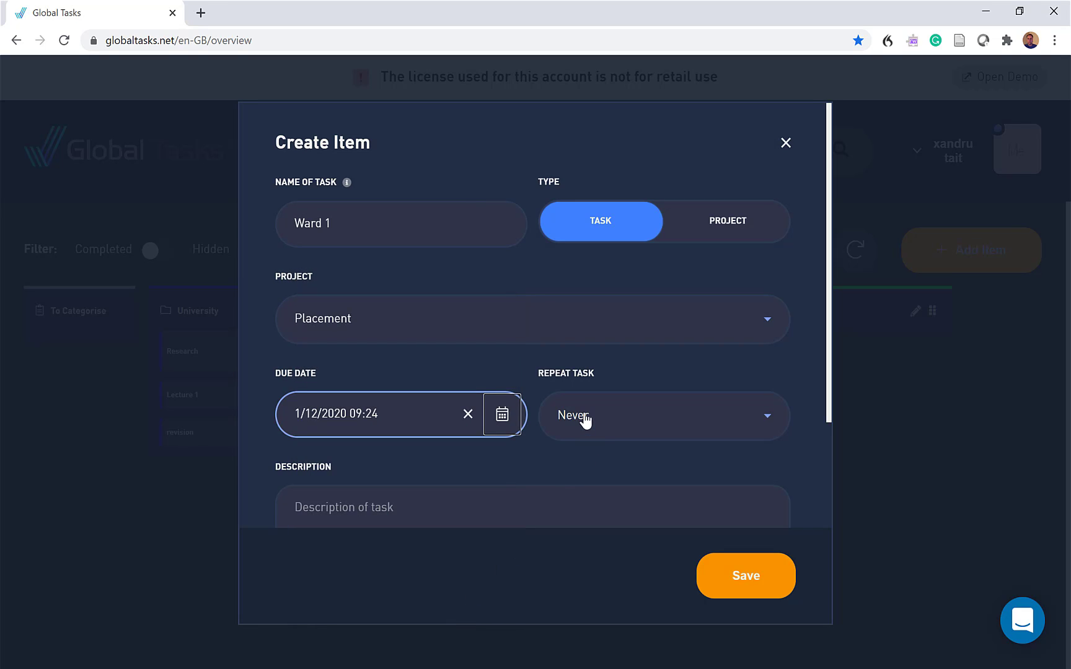
Expand the additional options, add the checklist subtasks "Uniform" and "Pack lunch", and save the Ward 1 task
scroll(514, 438, "down", 3)
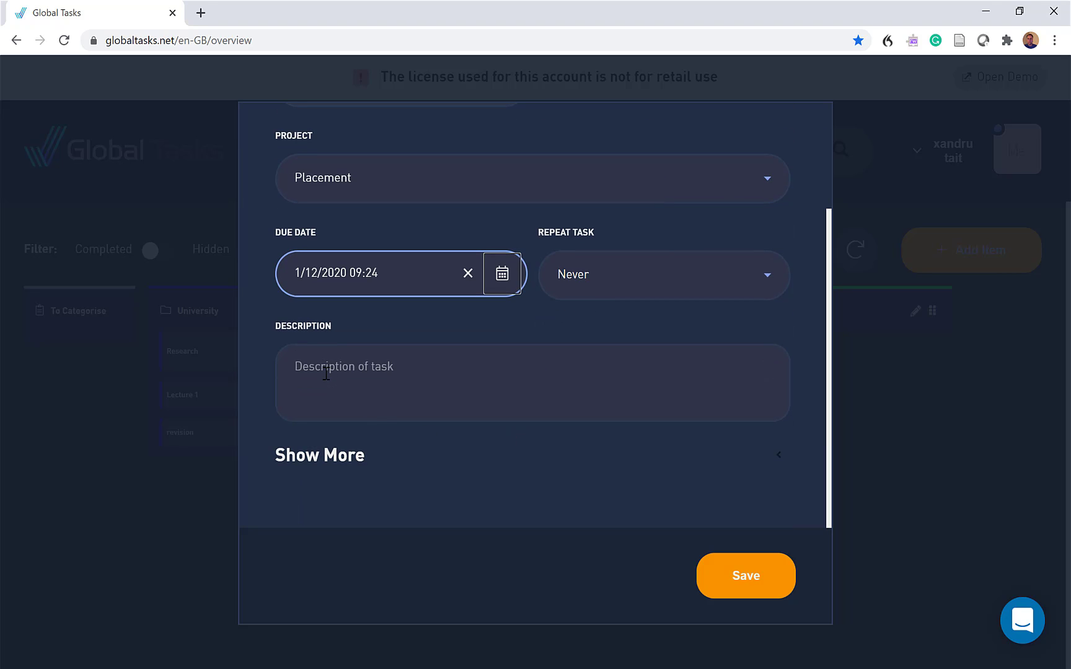
left_click(314, 457)
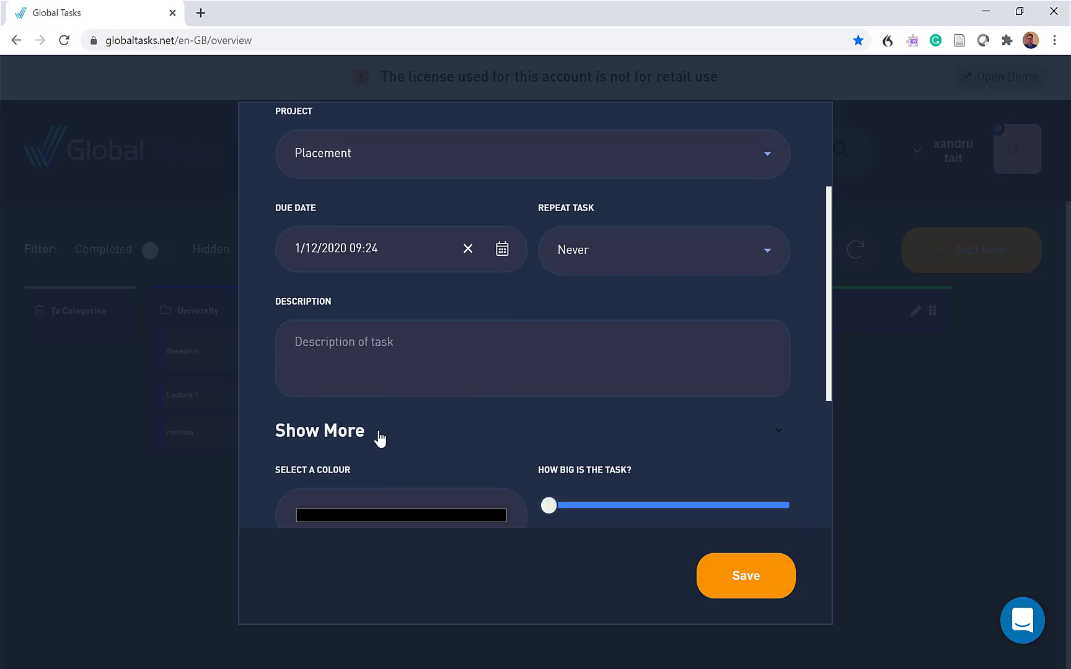
scroll(379, 438, "down", 5)
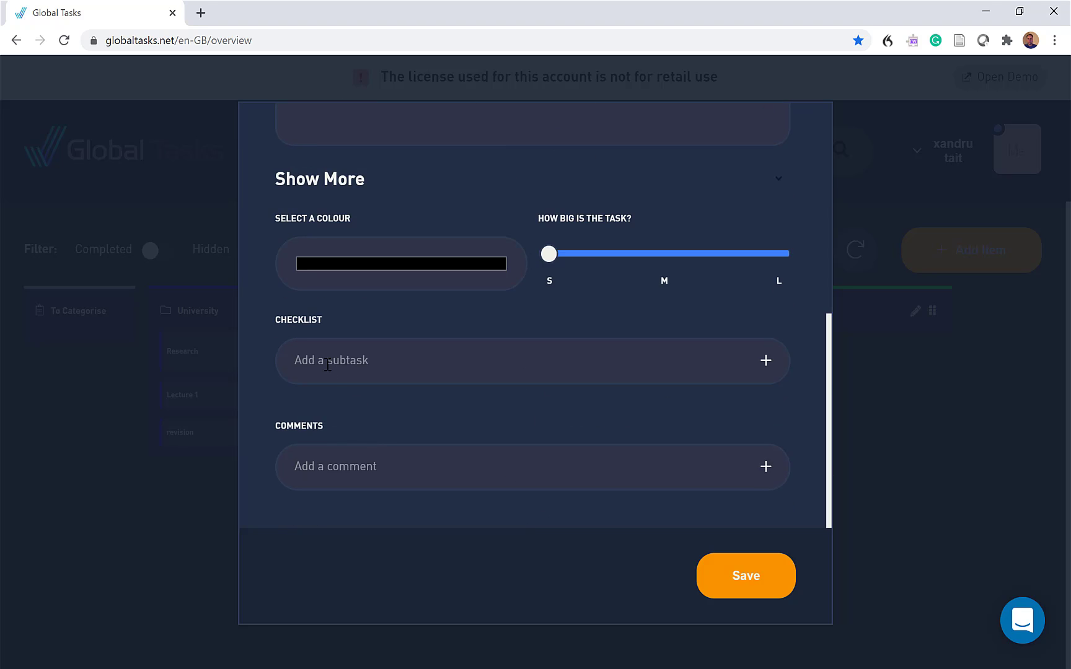
left_click(769, 369)
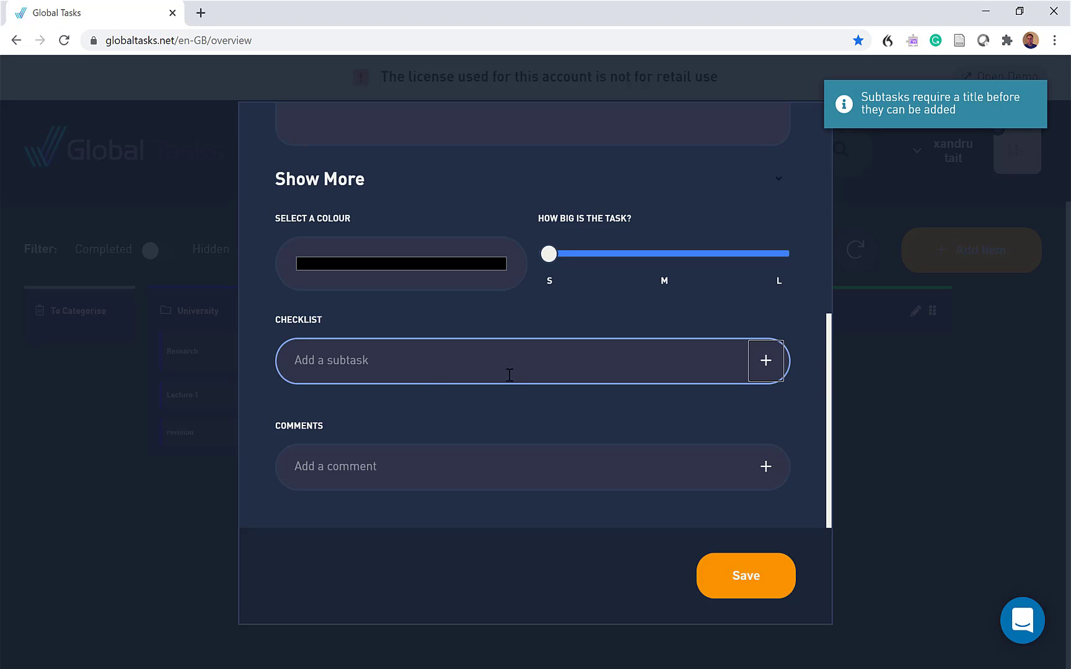
left_click(348, 369)
type("Uniform")
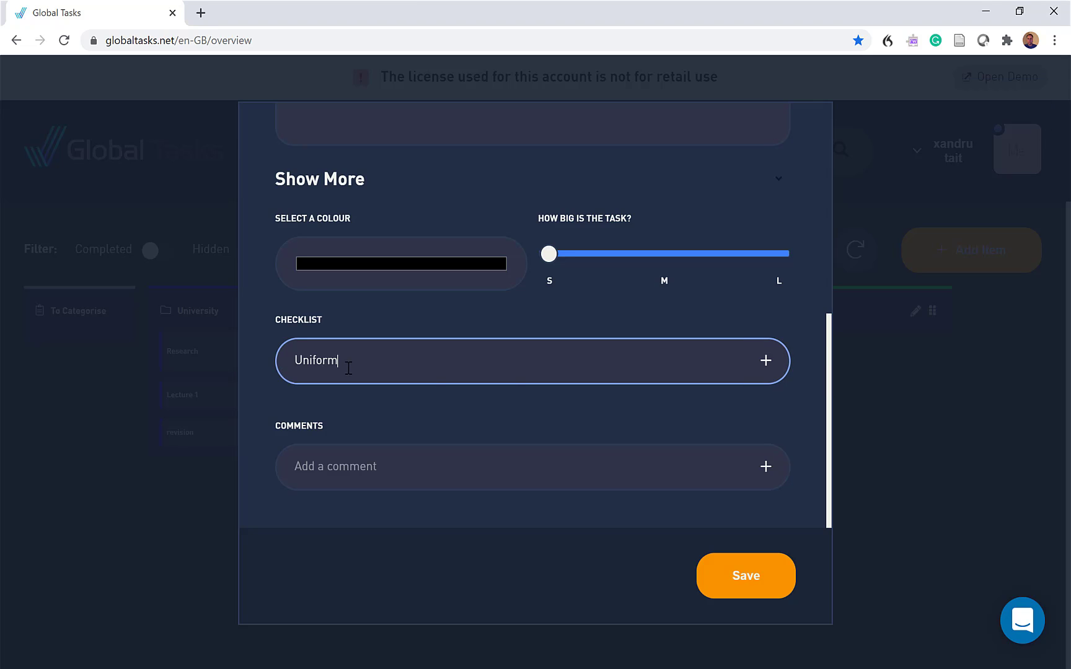
key("Return")
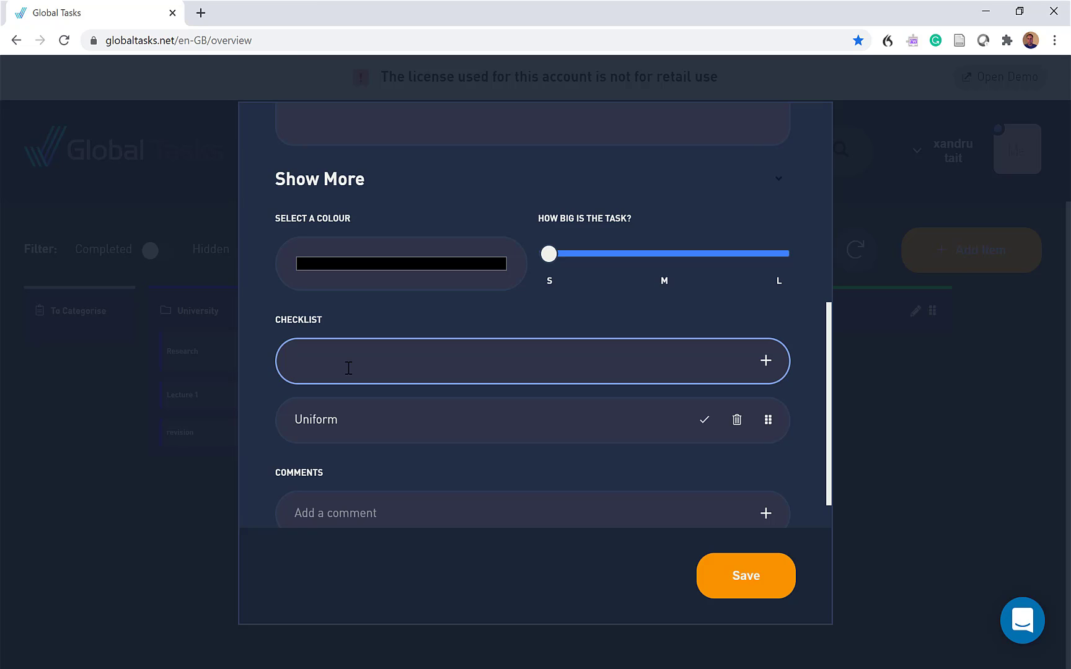
type("Pack lunch")
key("Return")
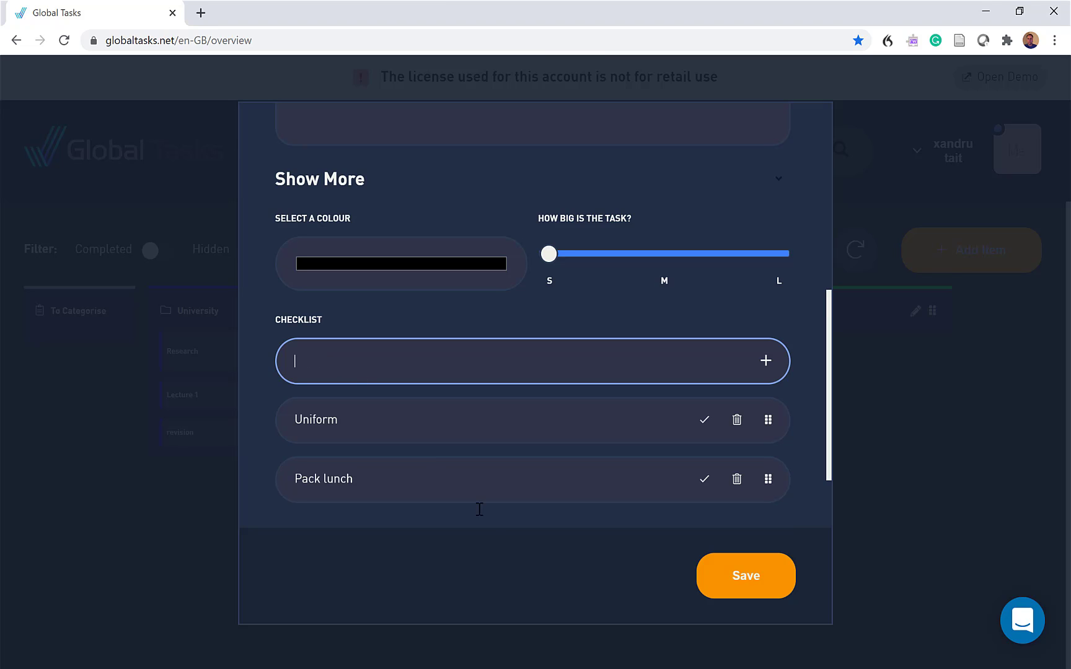
left_click(742, 580)
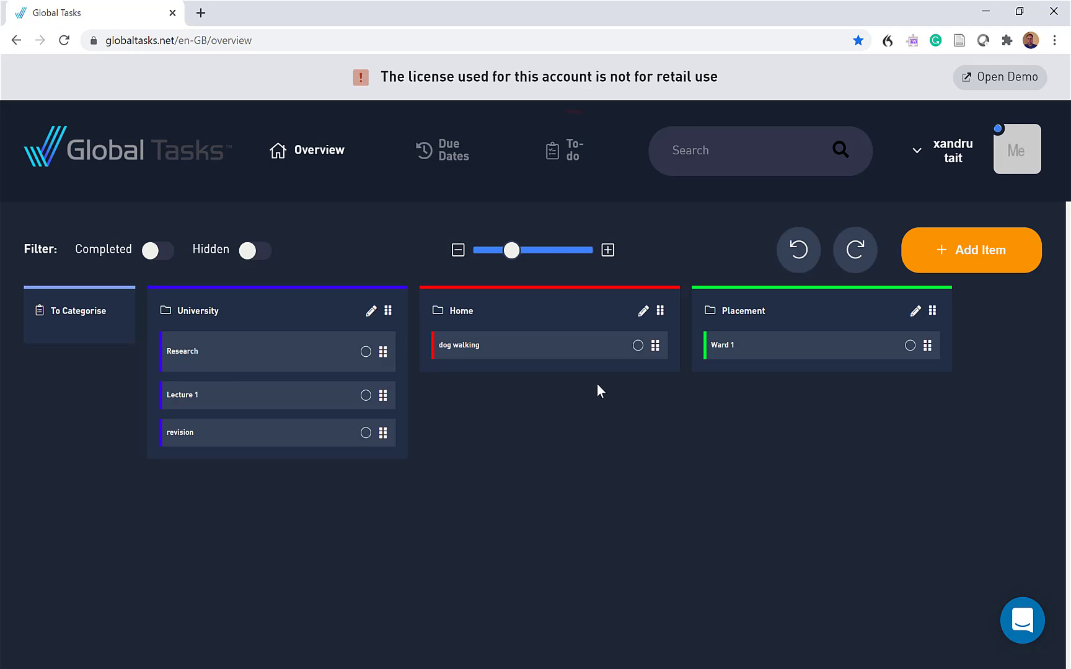
Review the tasks under 2 Next Priority and Everything Else in the To-do view, and return to the Overview
left_click(567, 158)
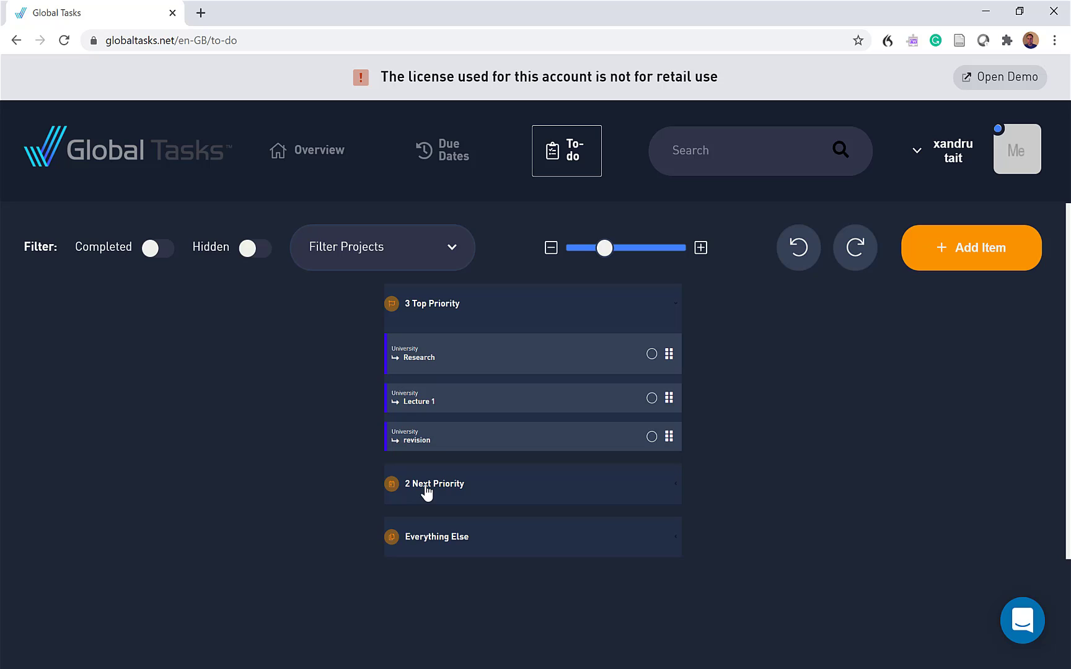
left_click(426, 489)
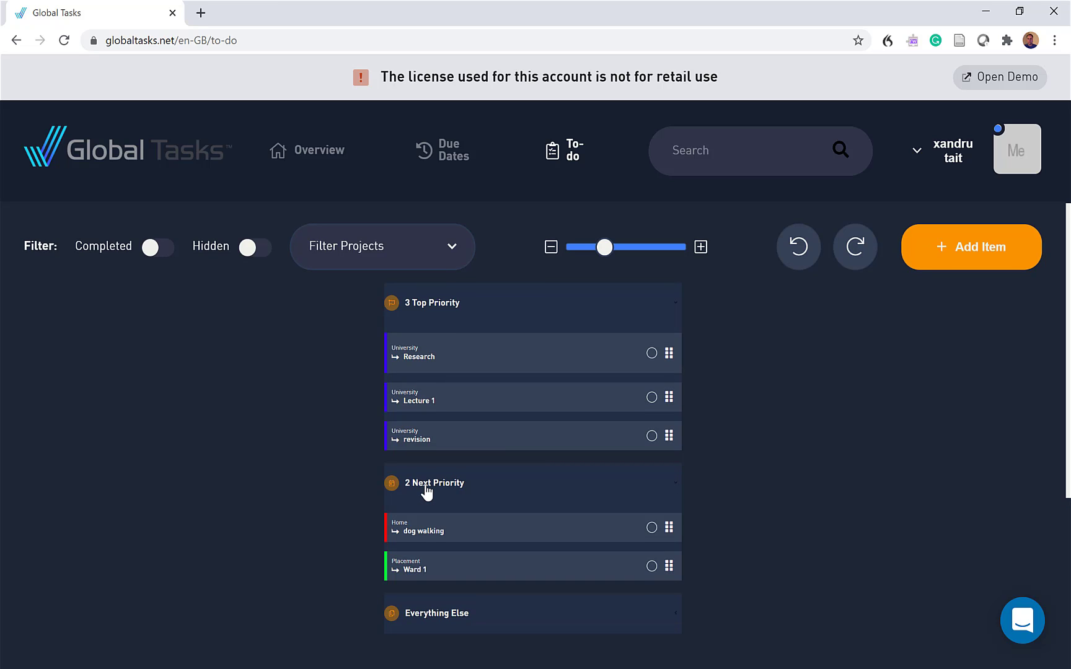
left_click(436, 623)
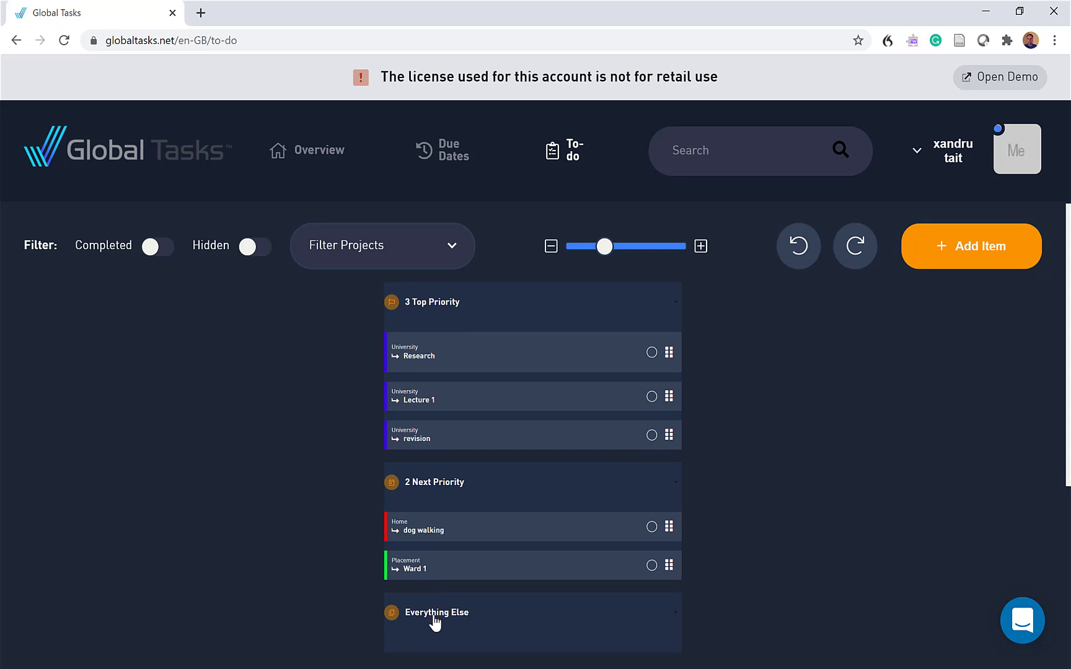
left_click(435, 621)
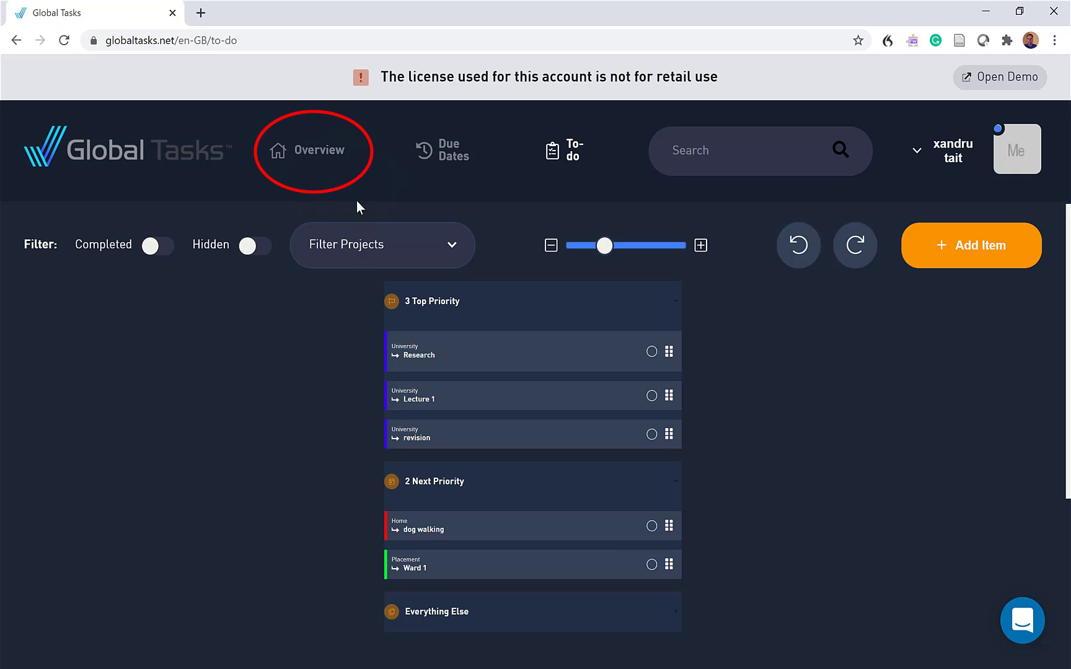
left_click(339, 160)
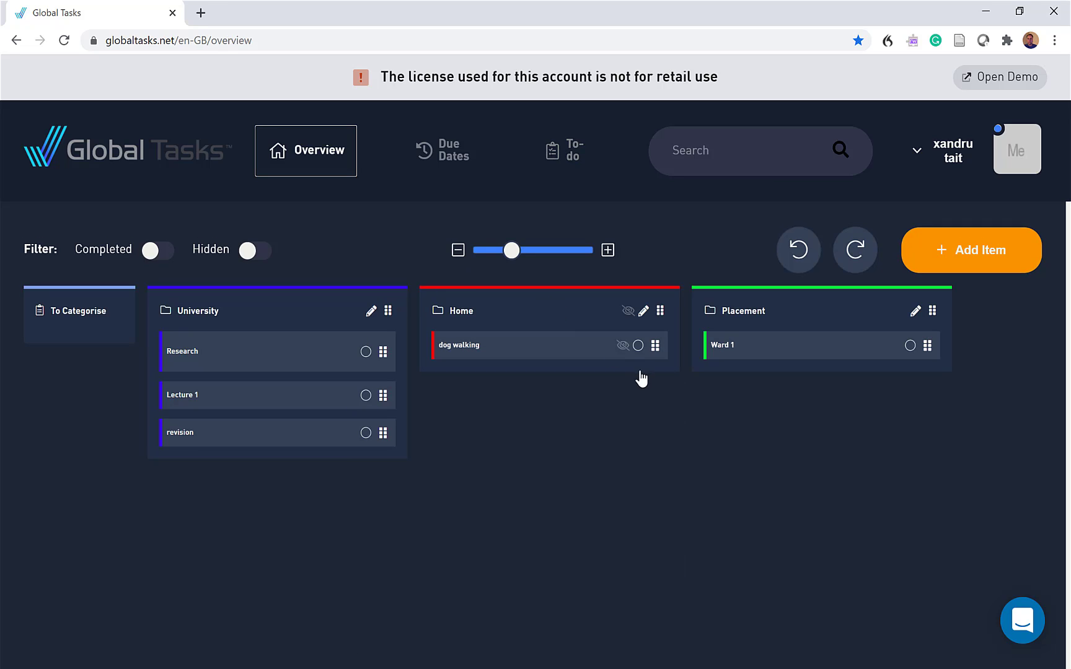
Move the Ward 1 task into the University project and back into the Placement project
left_click(762, 349)
left_click_drag(761, 348, 174, 451)
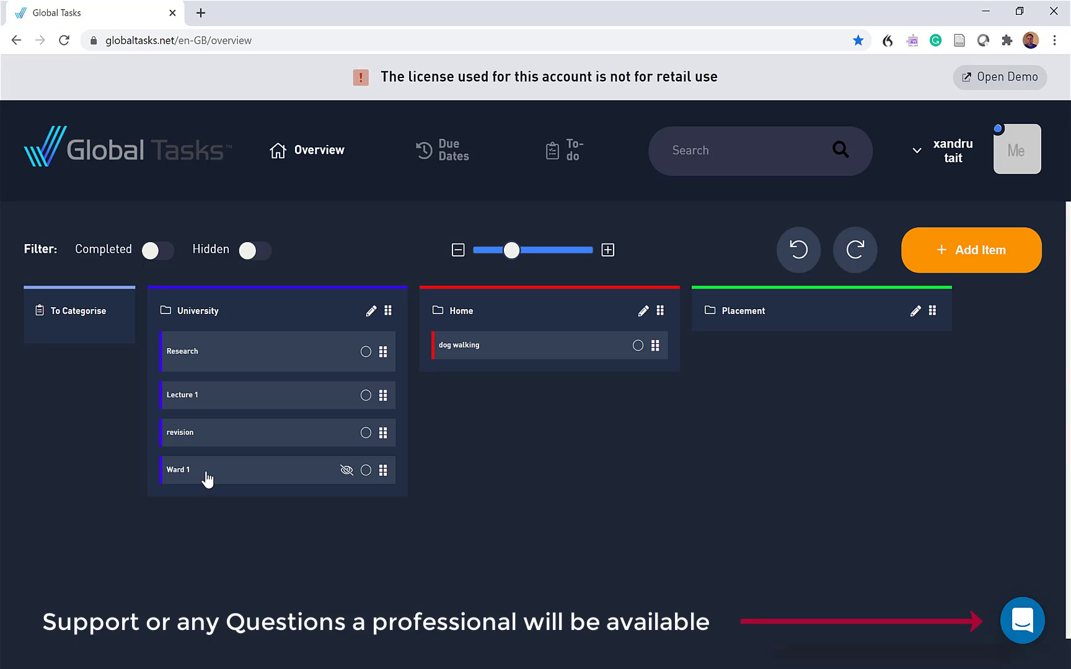
left_click_drag(206, 477, 725, 331)
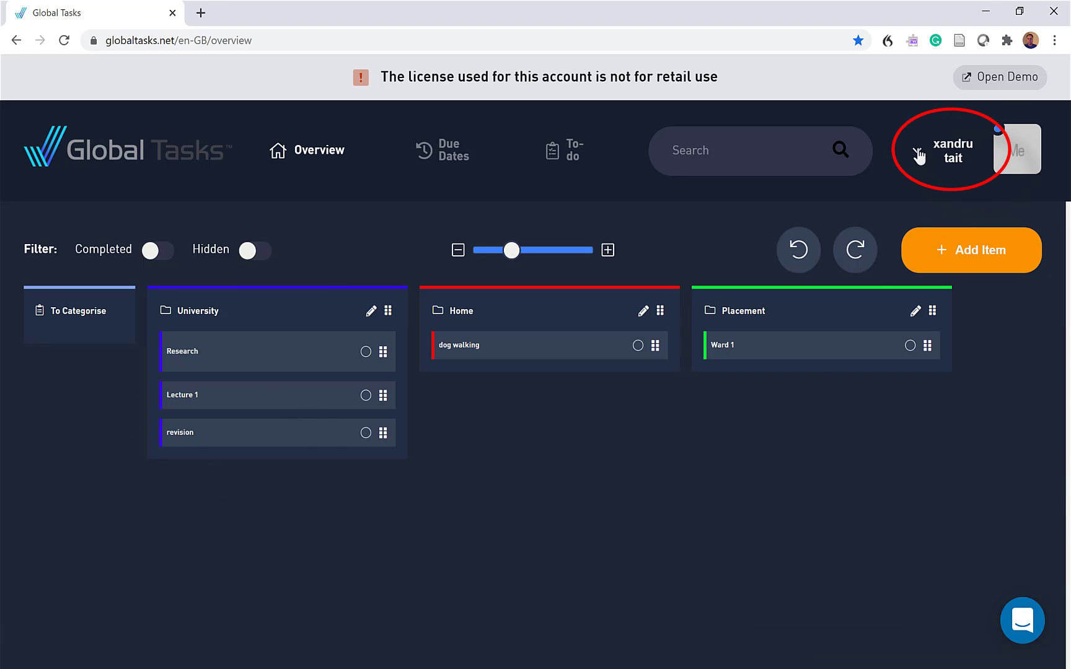
Try the Light theme and switch back to the Dark theme
left_click(918, 154)
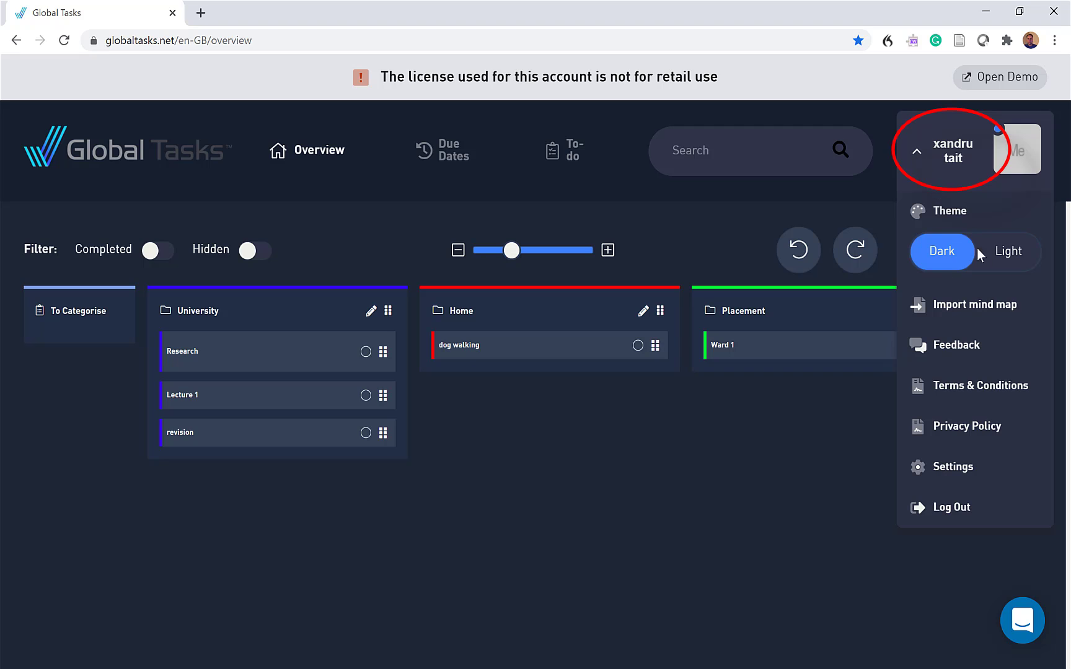
left_click(1011, 254)
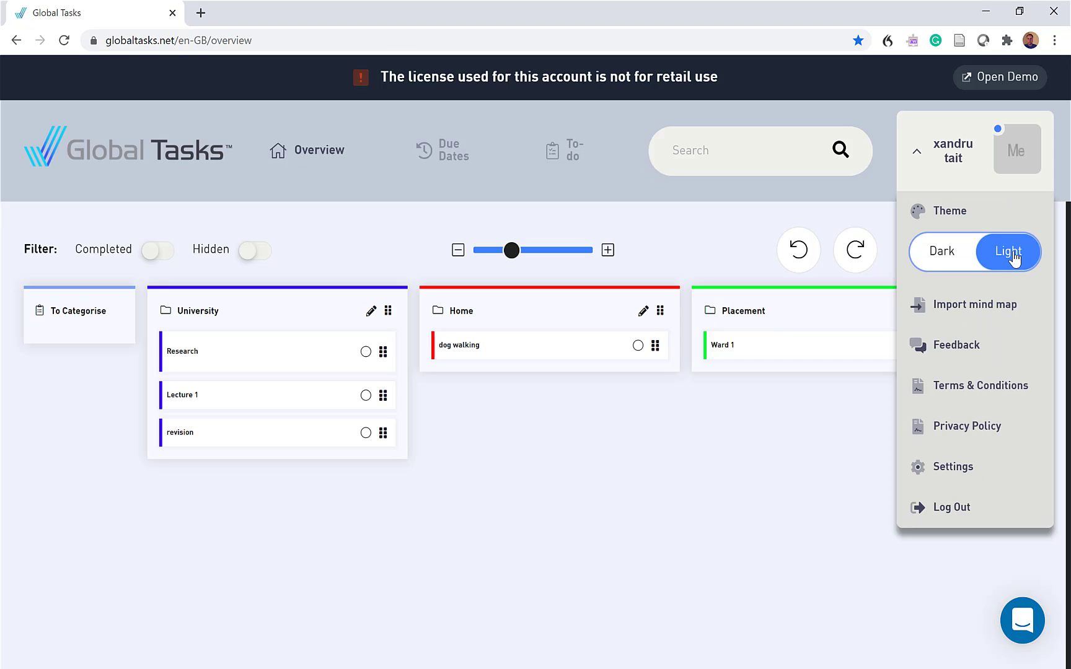
left_click(941, 255)
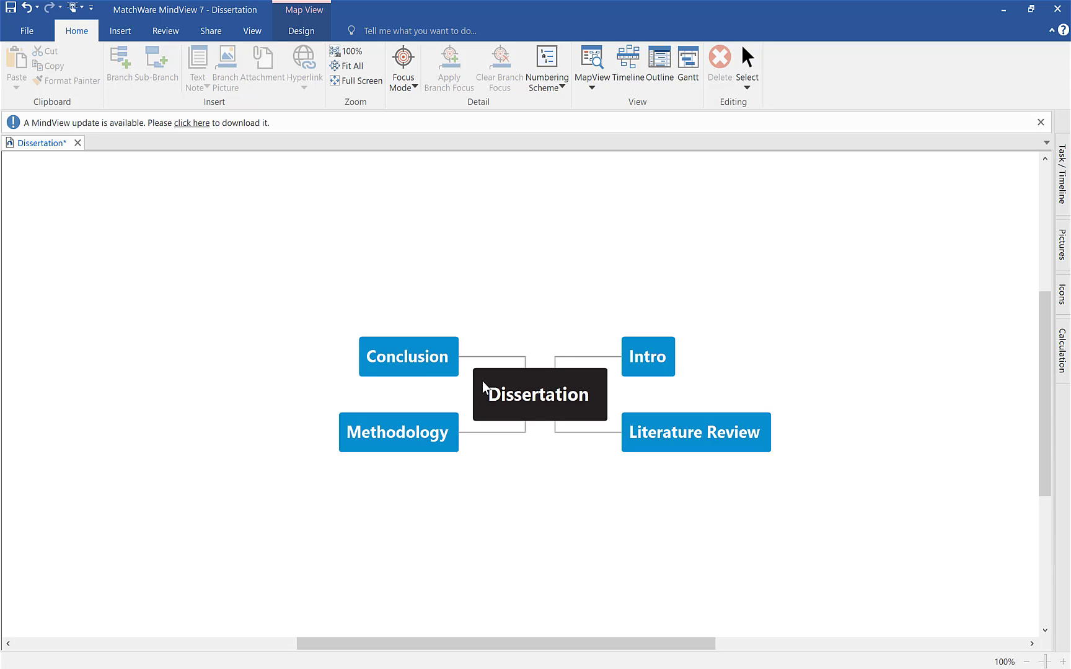
In MindView, save the Dissertation mind map to the Desktop as Dissertation.mvdx and close the program
left_click(26, 31)
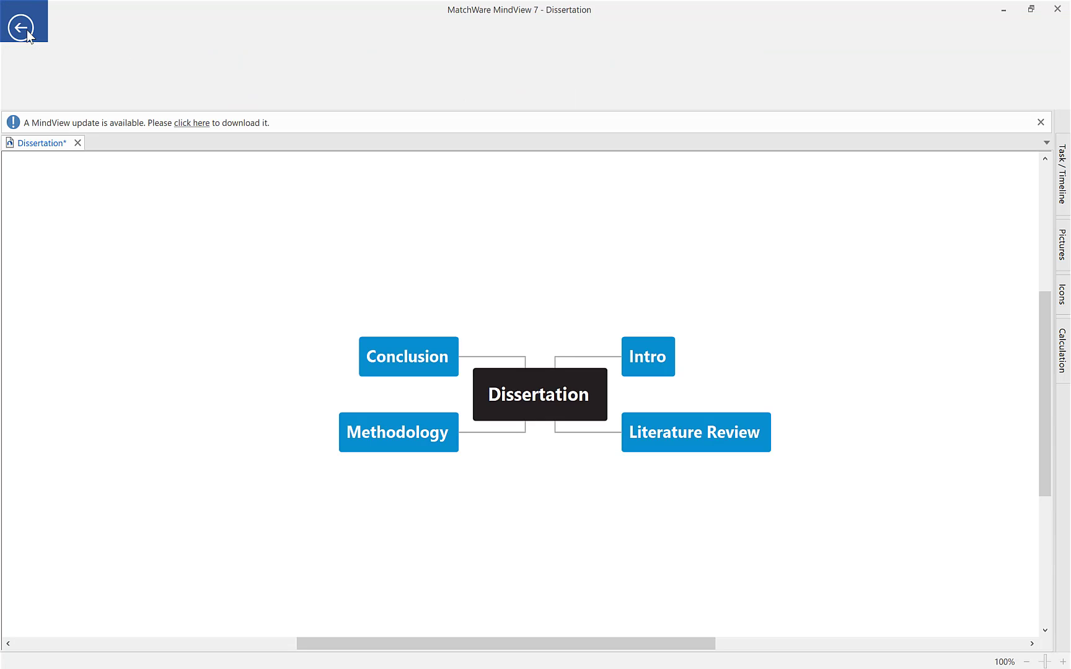
left_click(18, 131)
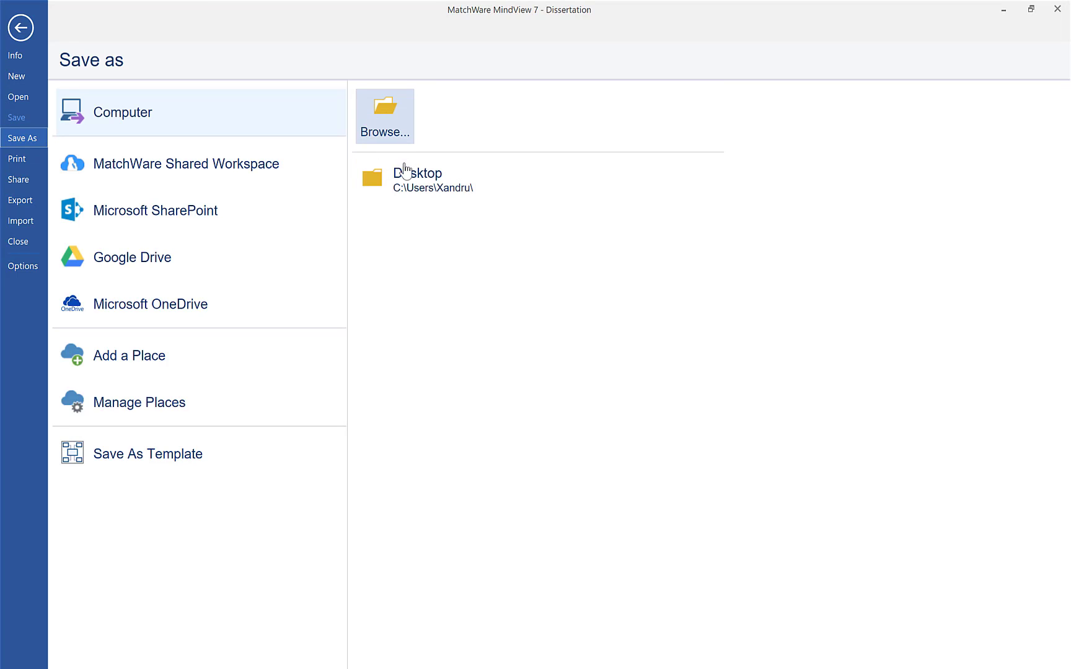
left_click(406, 178)
left_click(408, 165)
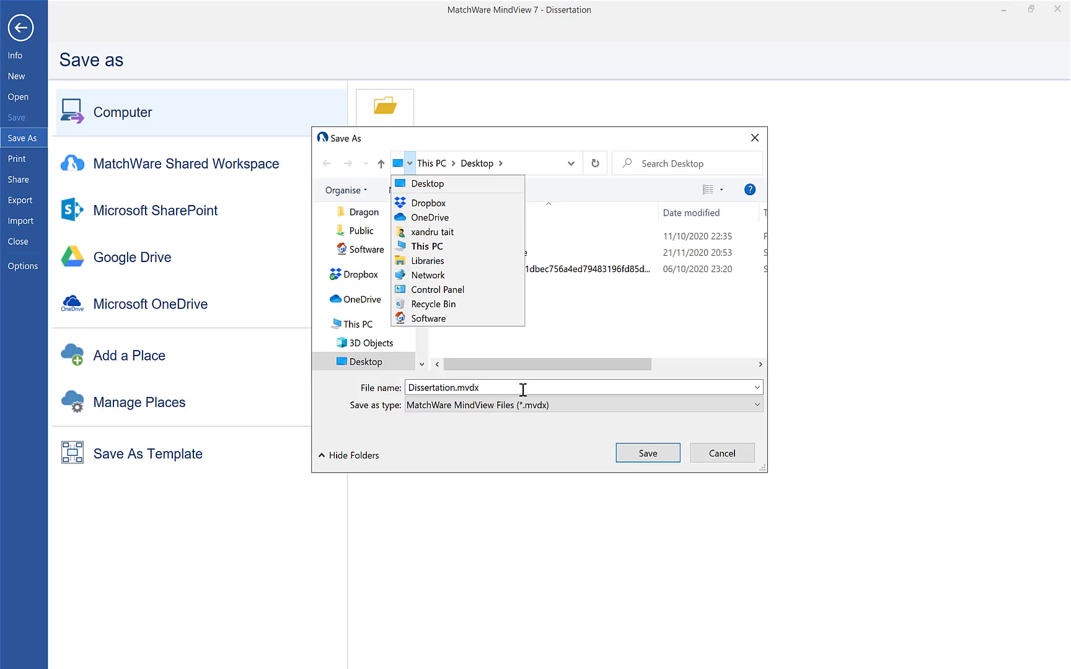
left_click(641, 452)
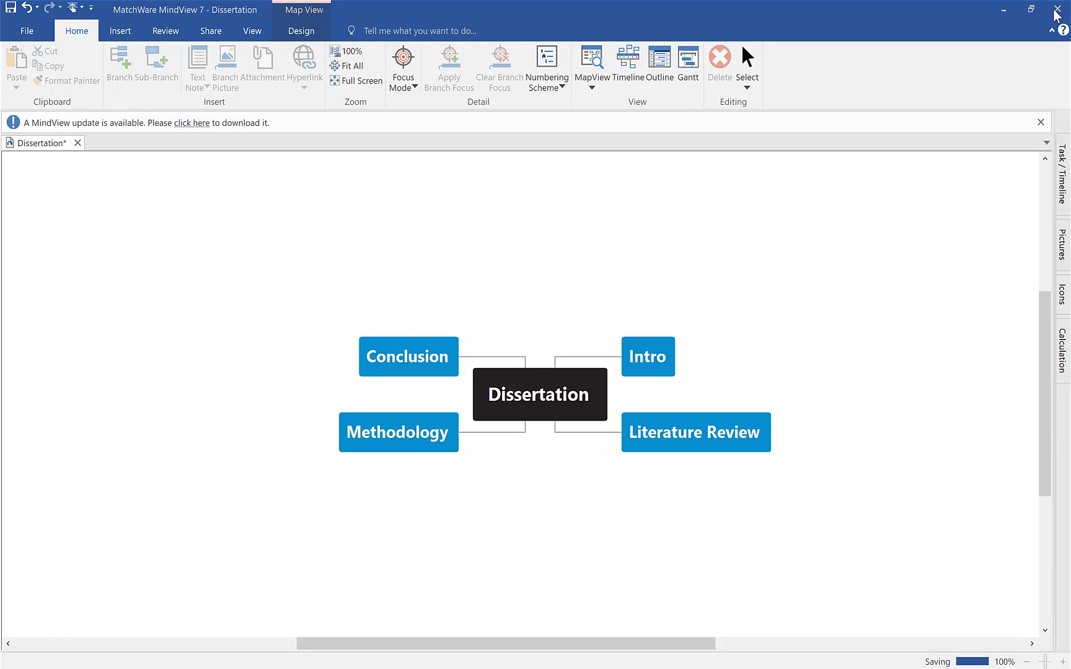
left_click(1057, 10)
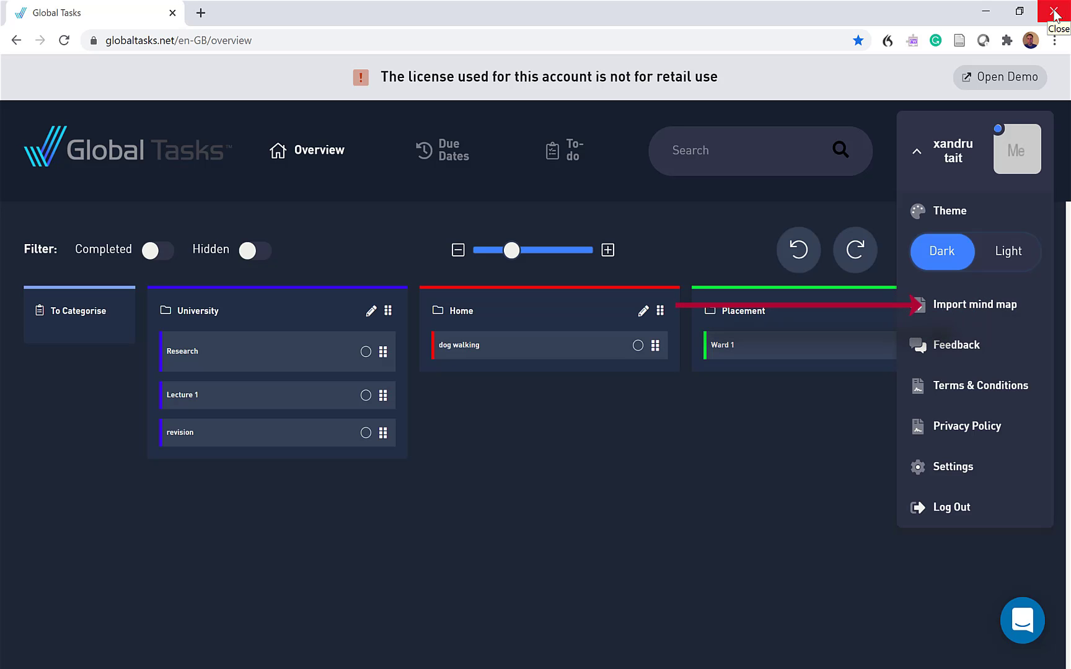
Open the mind map import page in Global Tasks and choose Dissertation.mvdx from the desktop as the file to import
left_click(975, 308)
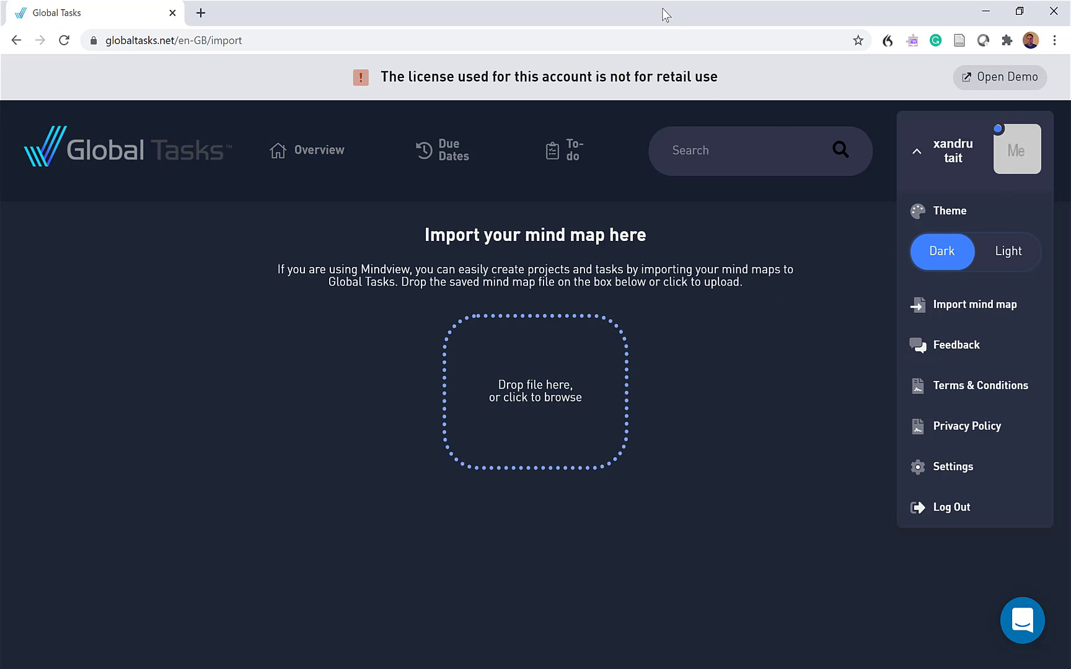
left_click_drag(662, 9, 623, 111)
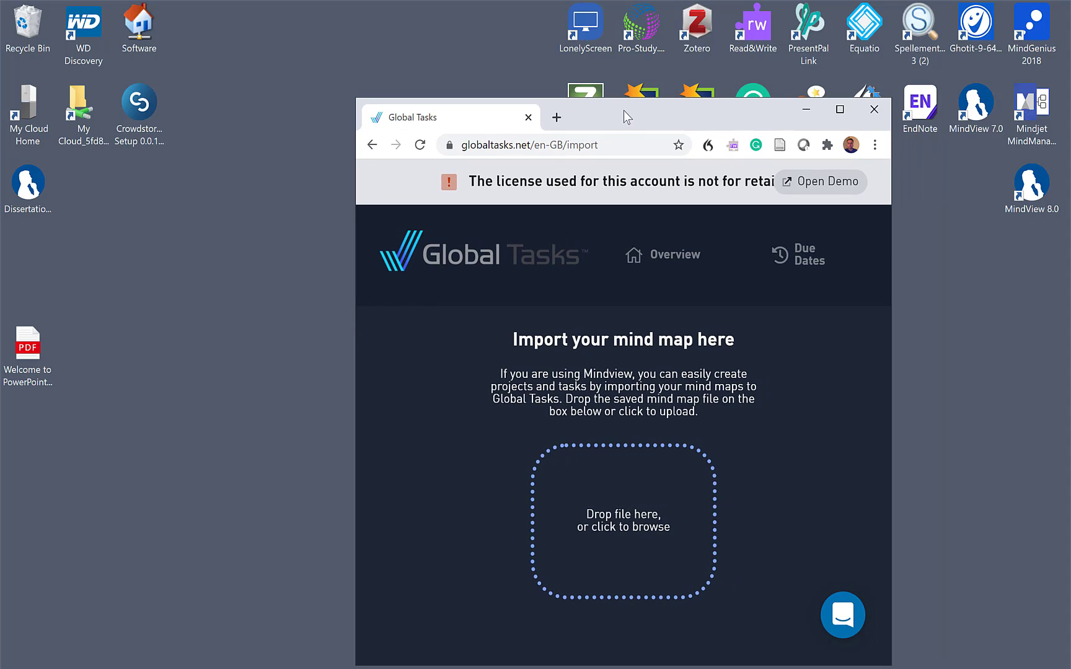
left_click(24, 189)
left_click_drag(22, 191, 617, 533)
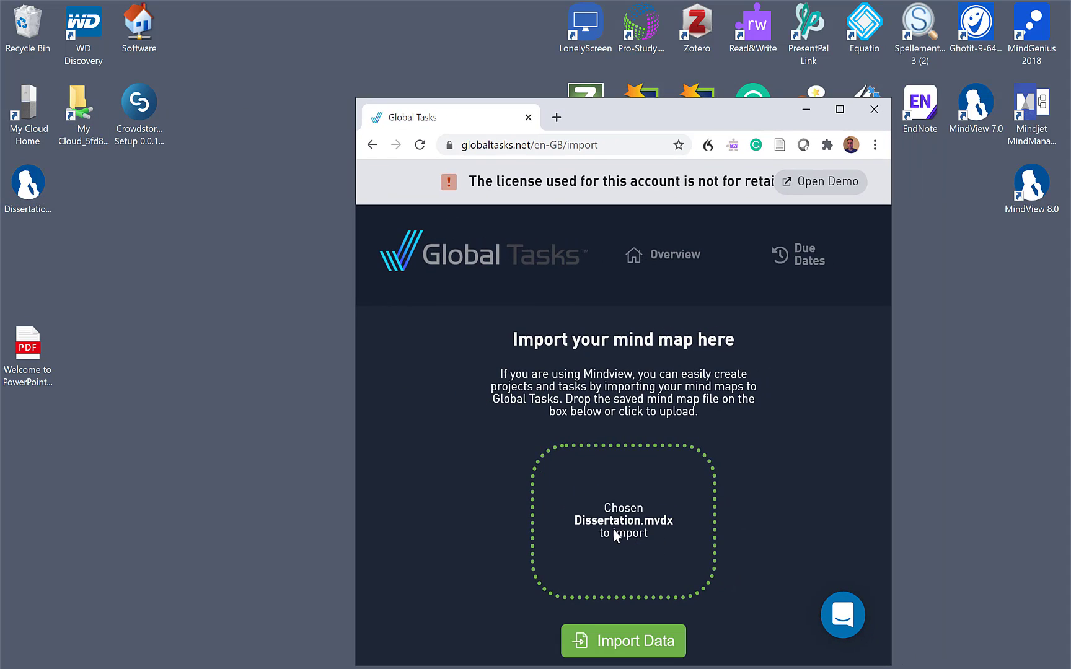
Maximise the browser window, import the data from the chosen Dissertation.mvdx mind map, and collapse the account menu
left_click(840, 109)
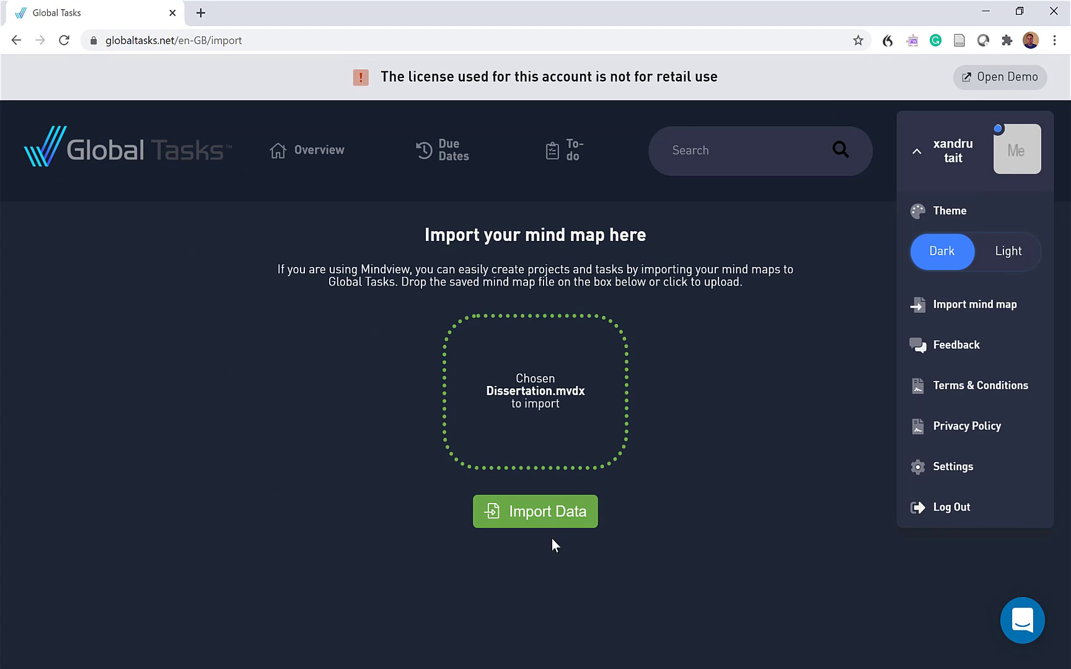
left_click(545, 512)
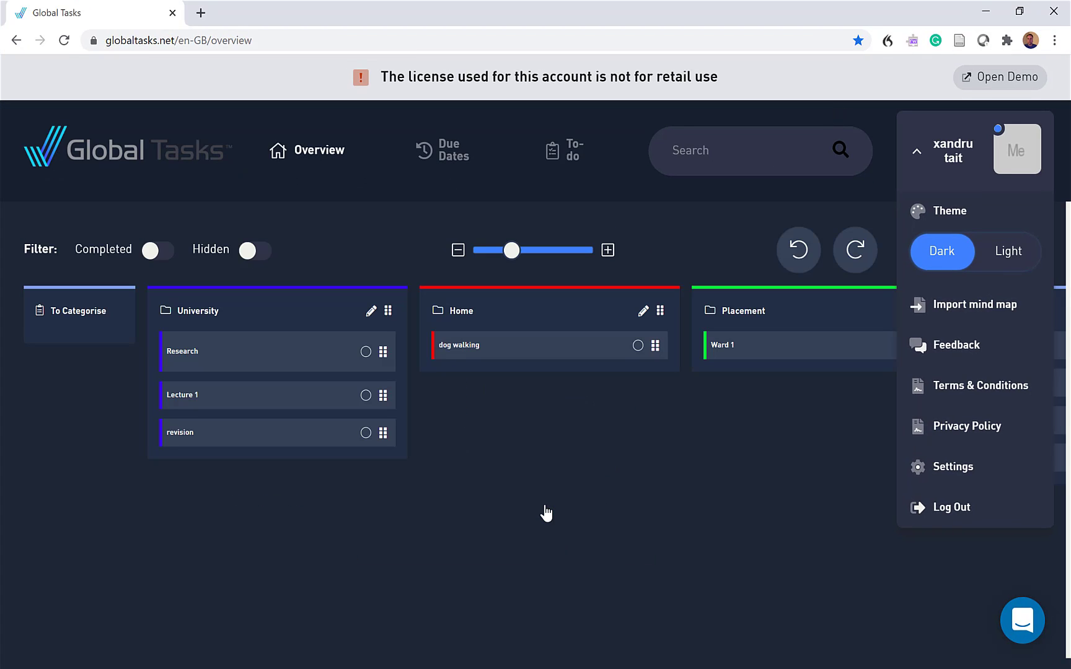
left_click(917, 152)
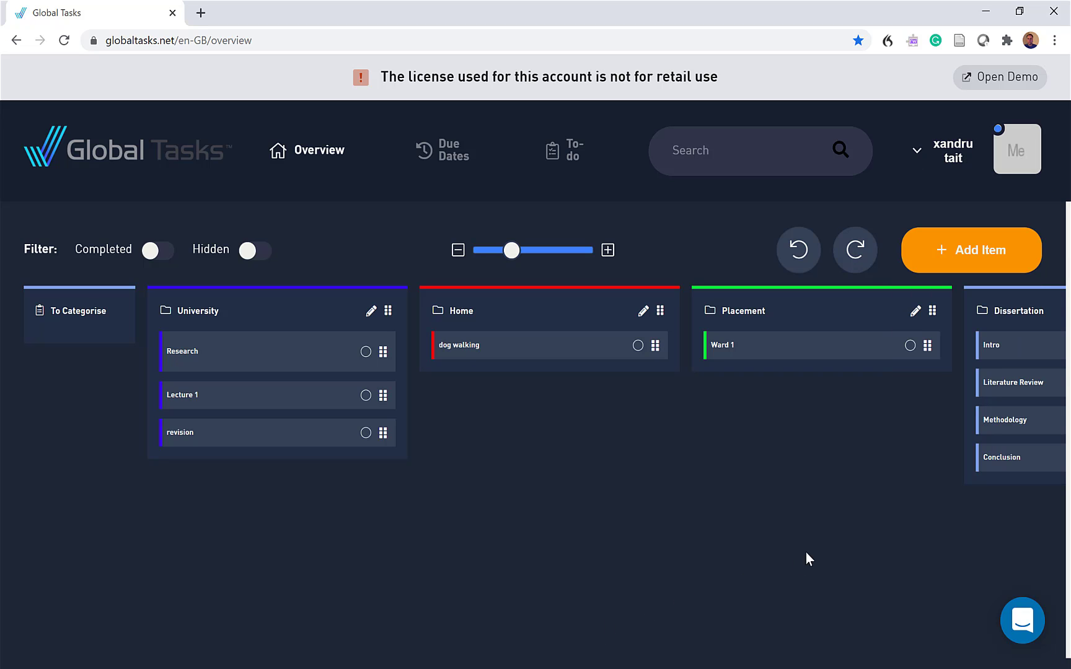
Move the imported Dissertation project into the University project, placing it below the revision task
scroll(823, 543, "right", 3)
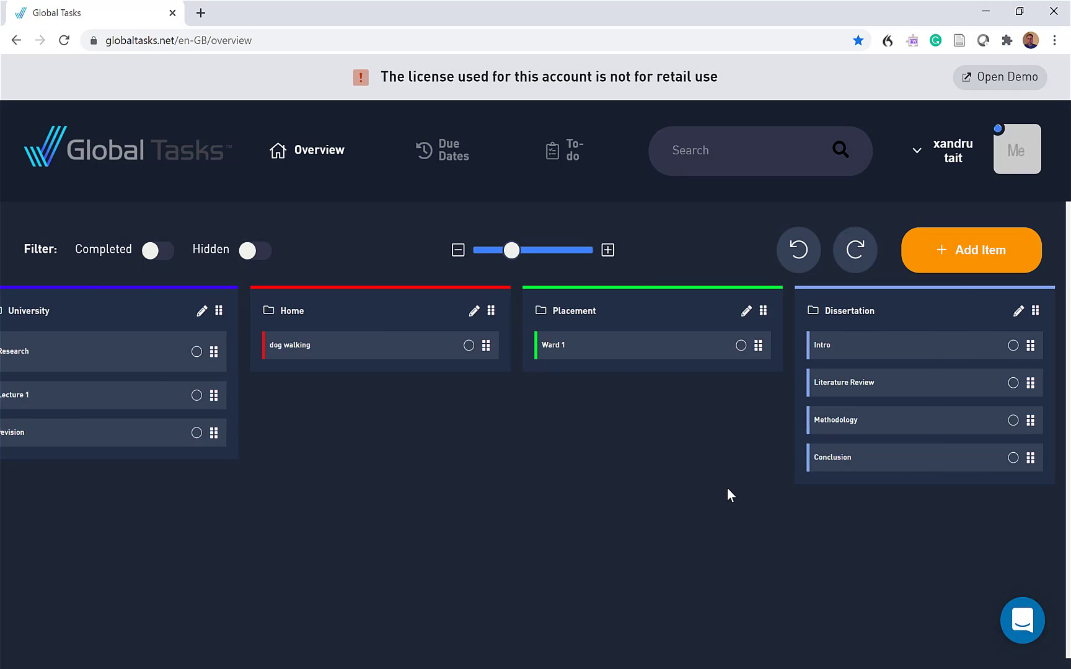
scroll(729, 489, "left", 3)
scroll(728, 490, "right", 3)
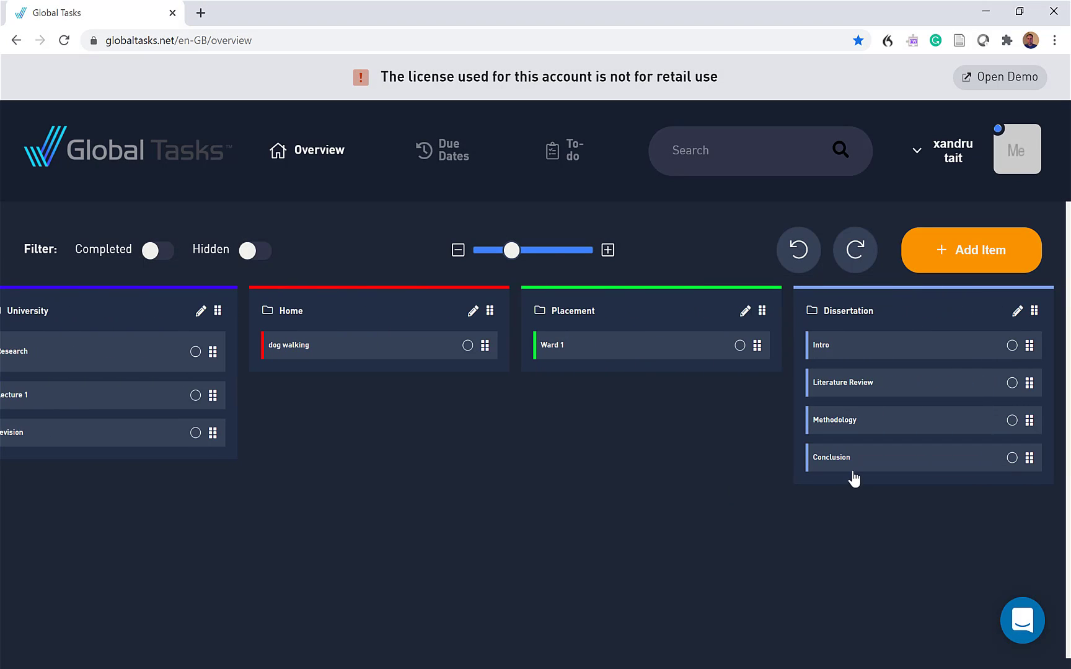
left_click_drag(841, 317, 162, 469)
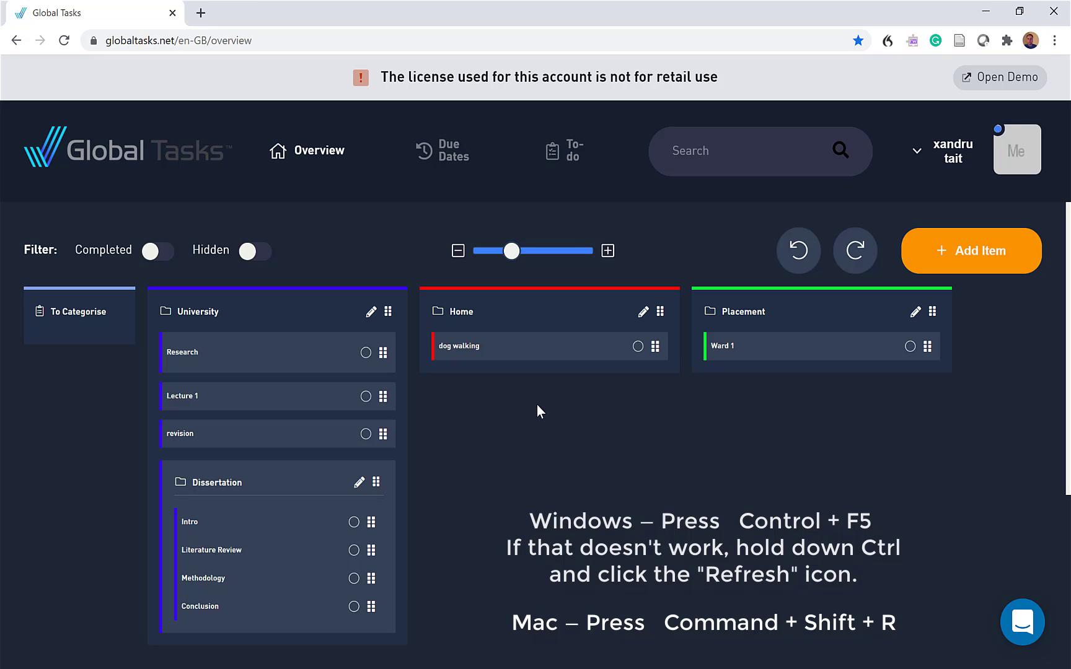
Reload the overview page in the browser to sync the tasks
right_click(686, 452)
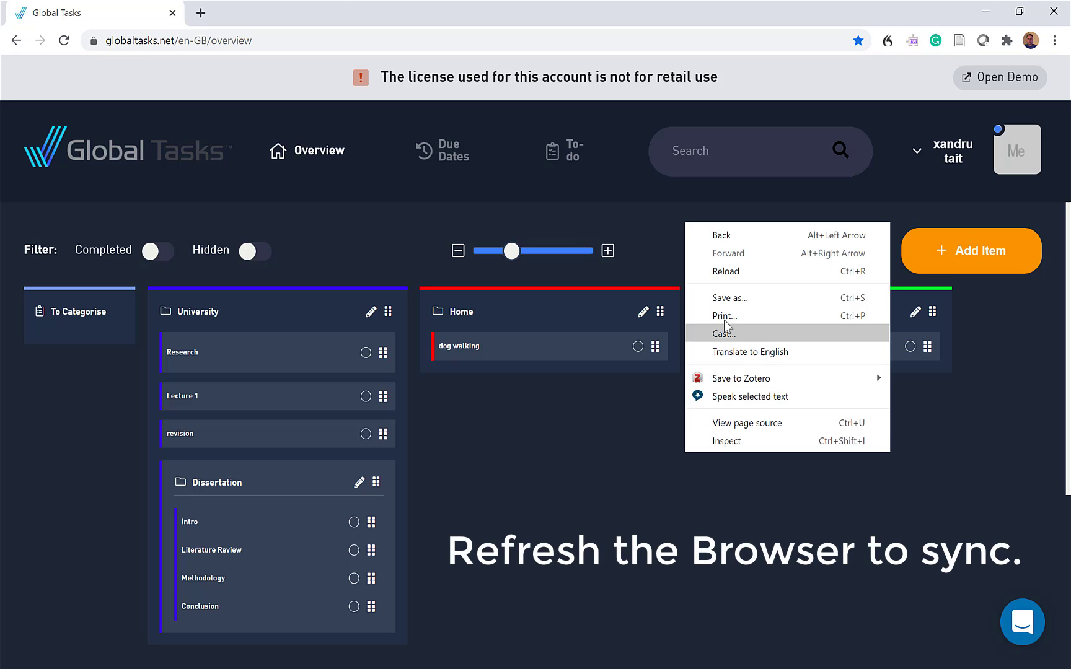
left_click(727, 273)
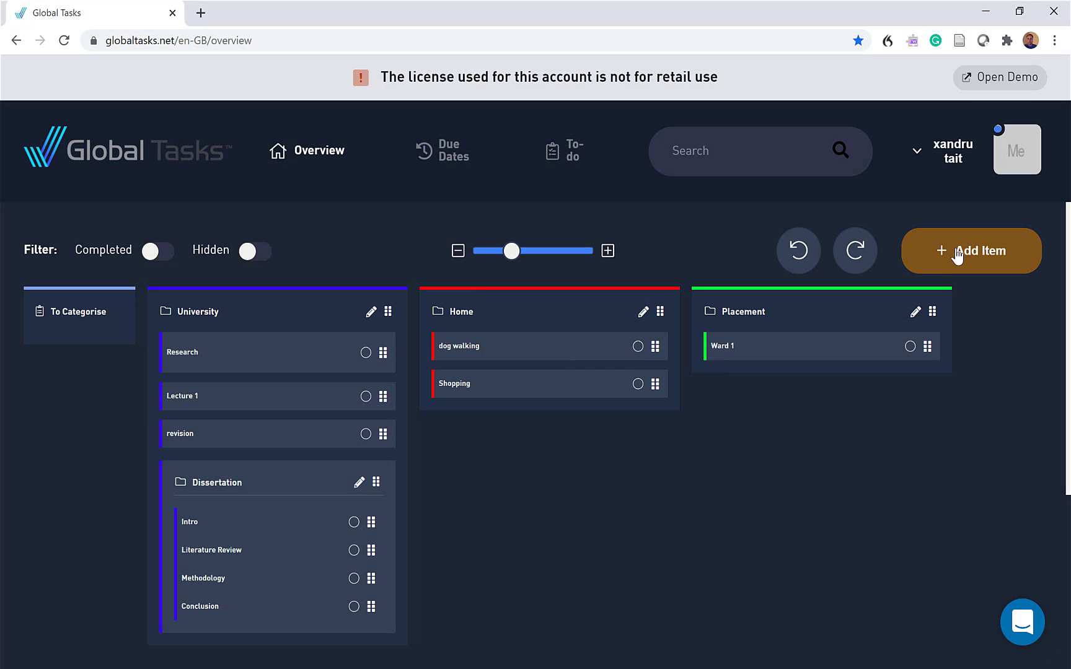
Create a task named cleaning in the Home project and save it
left_click(956, 255)
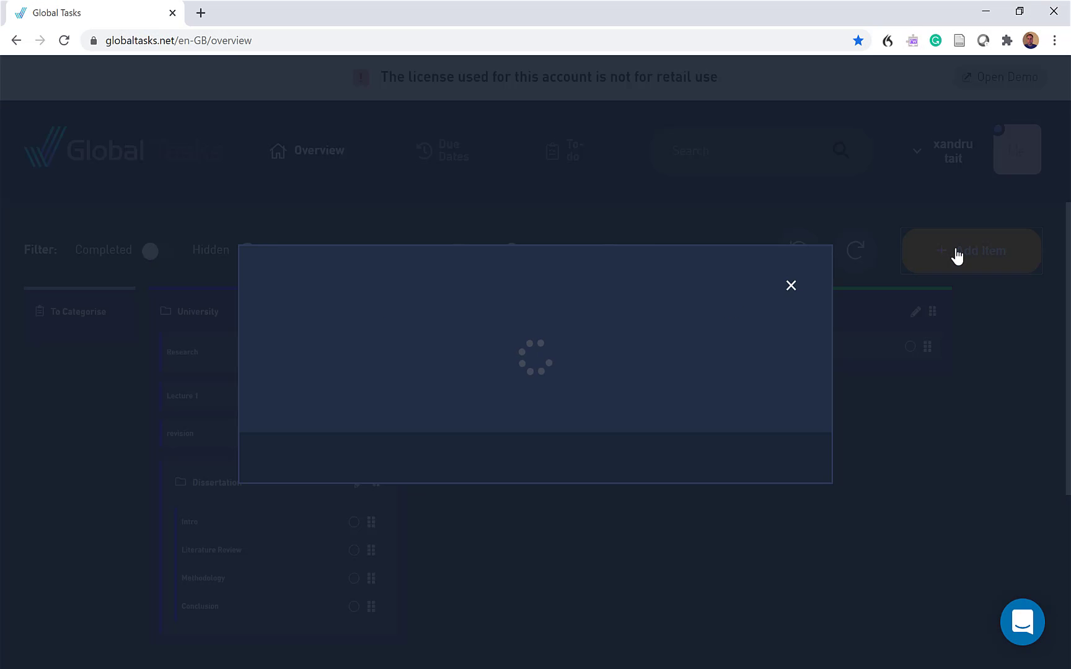
left_click(341, 226)
type("clean")
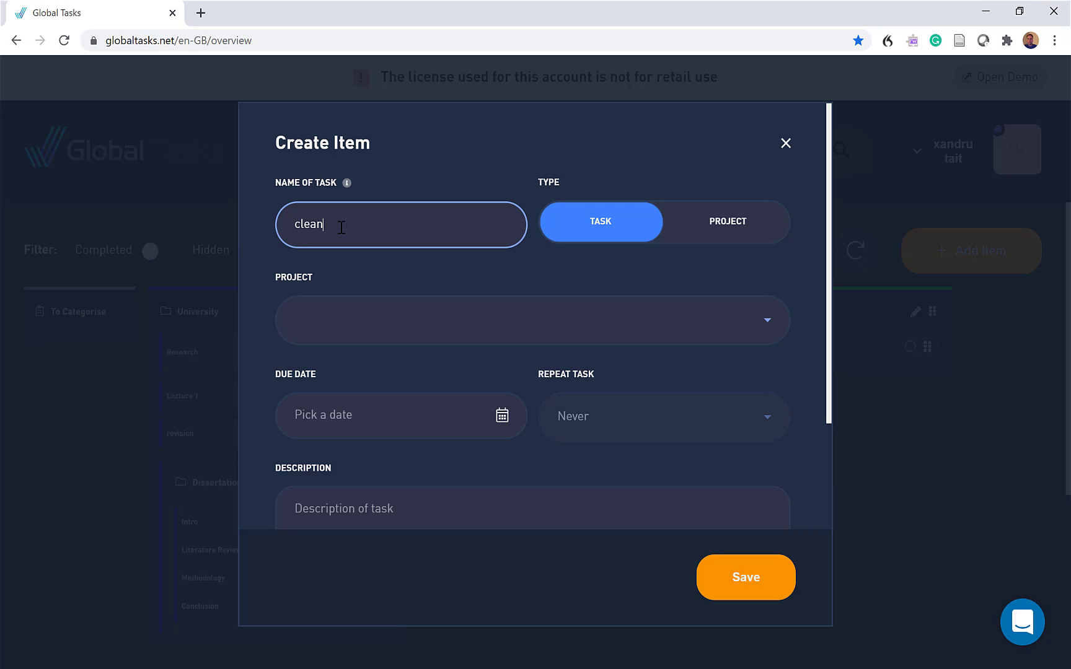
type("ing")
left_click(338, 327)
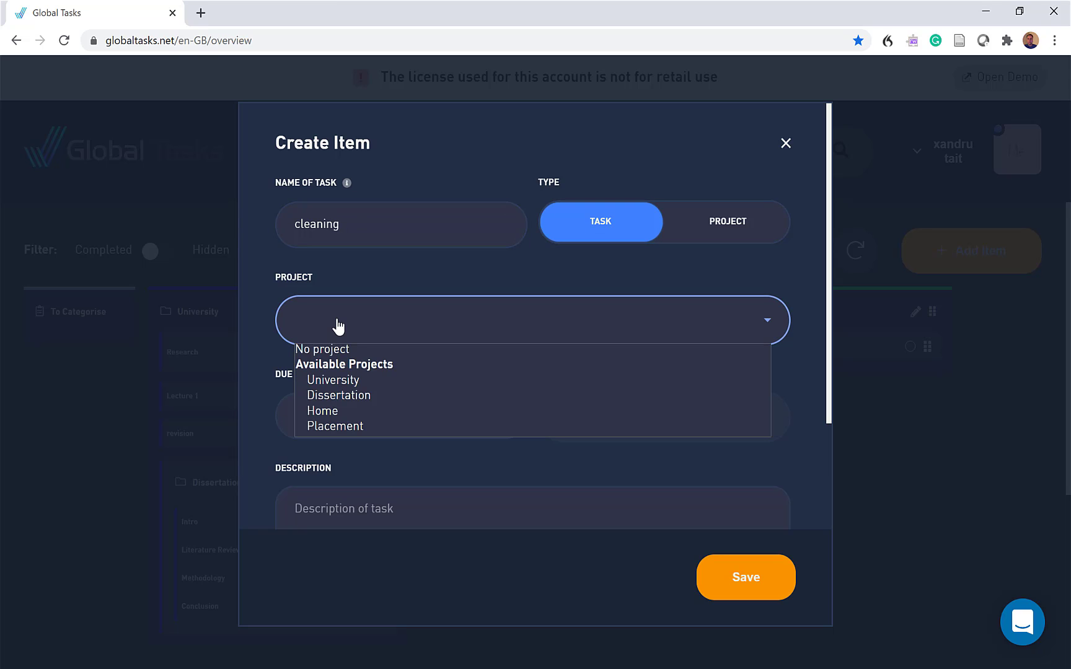
left_click(321, 412)
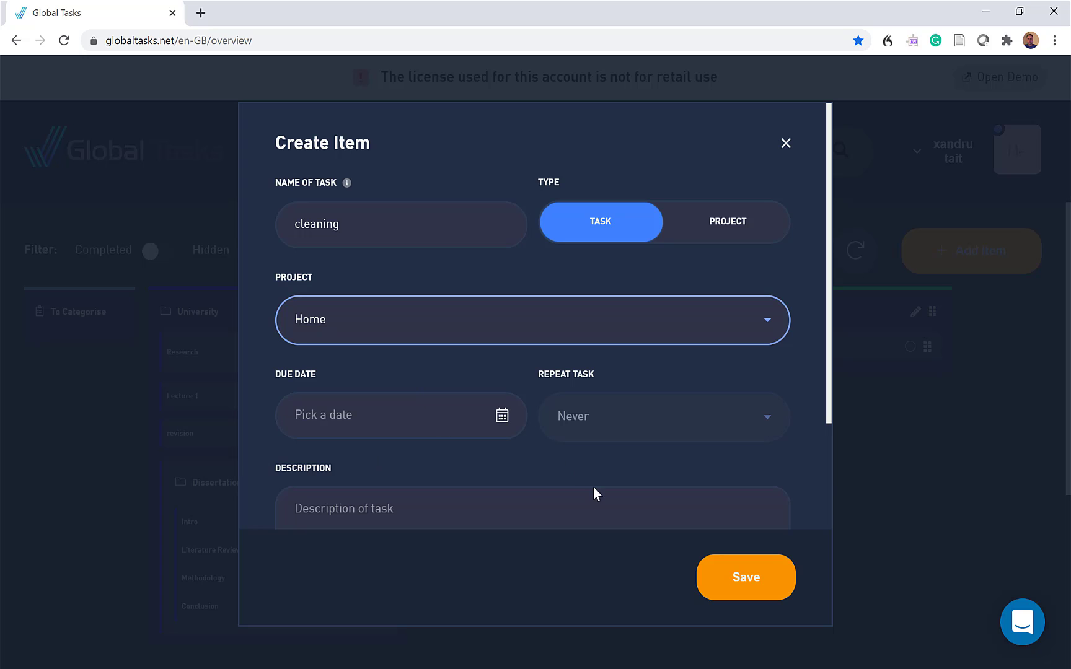
left_click(732, 576)
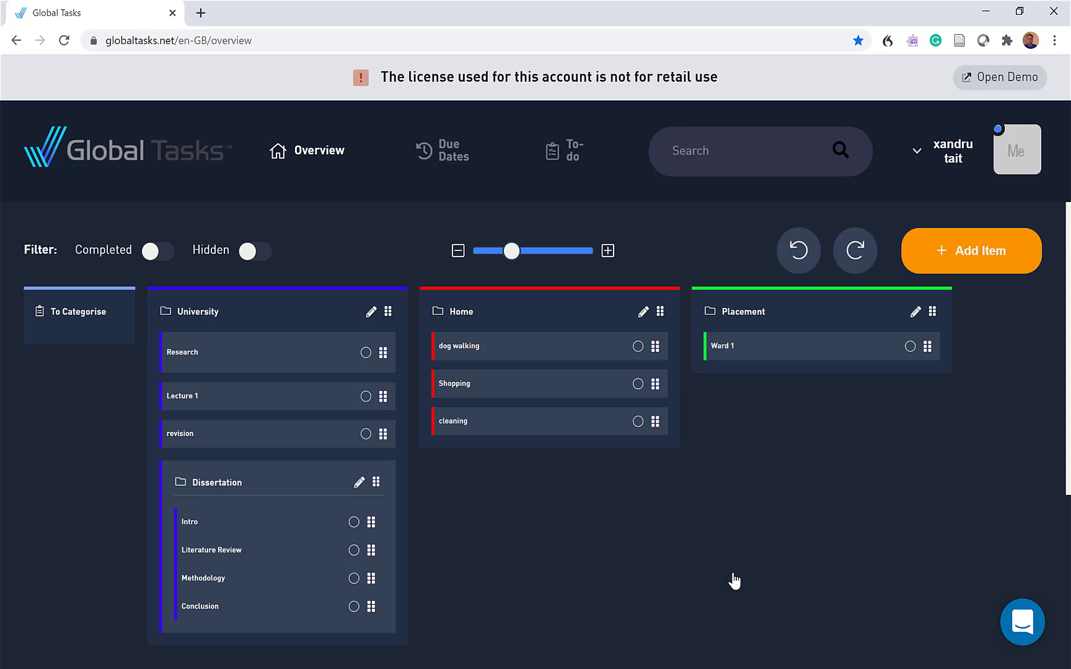